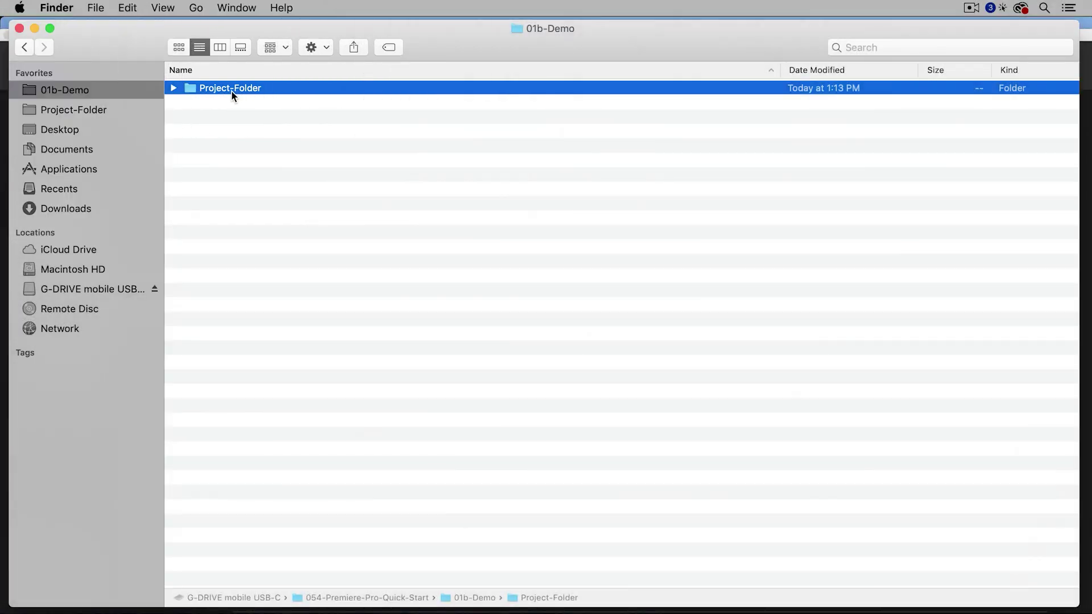
Rename the Project-Folder folder in 01b-Demo as Skateboarding-Video.
key("Return")
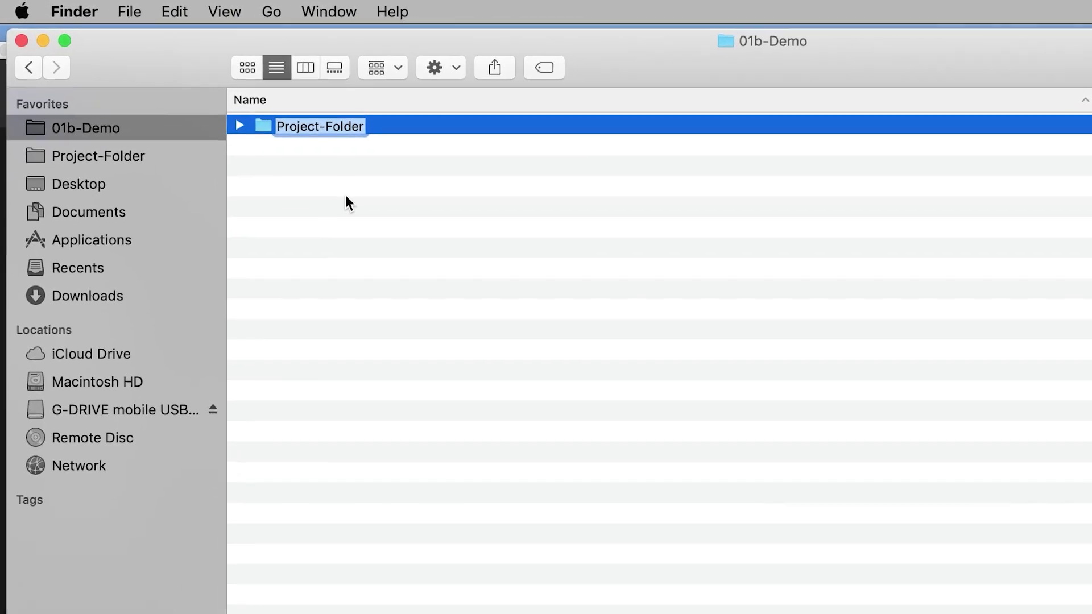
type("Skat")
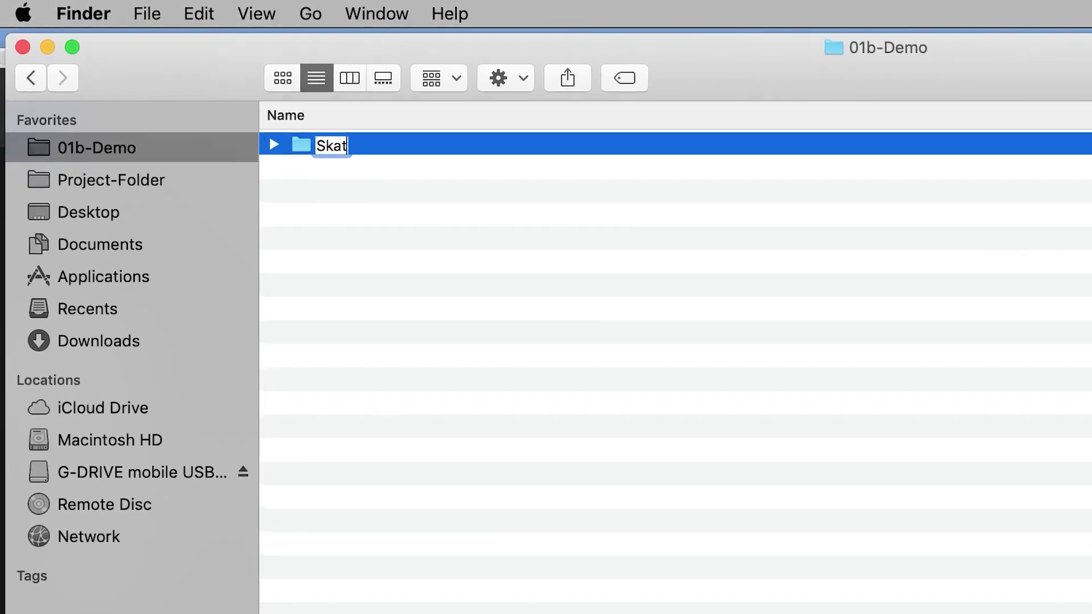
type("eboarding-")
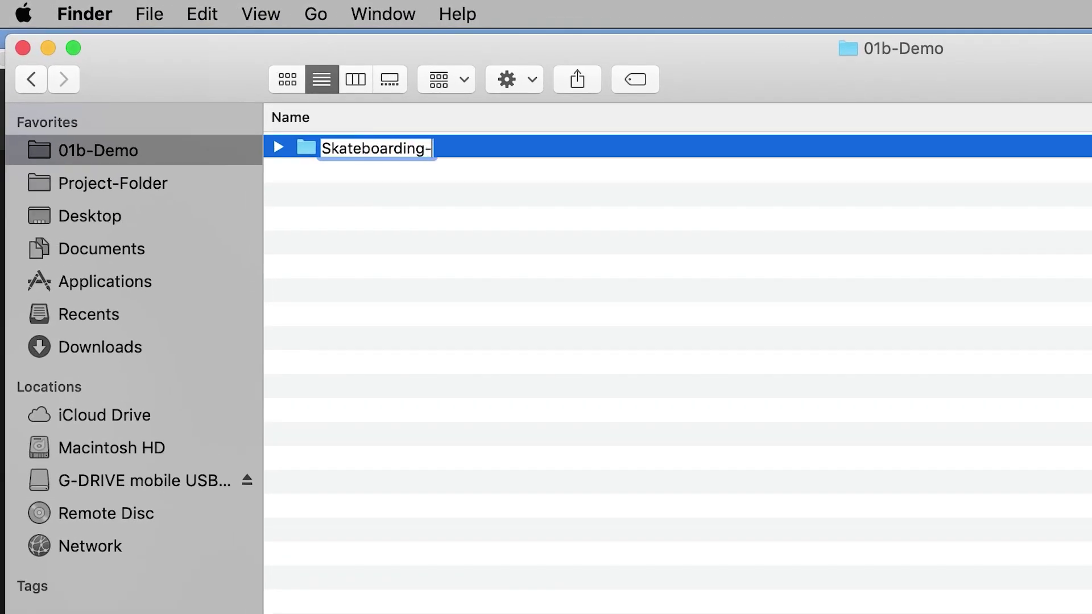
type("Video")
key("Return")
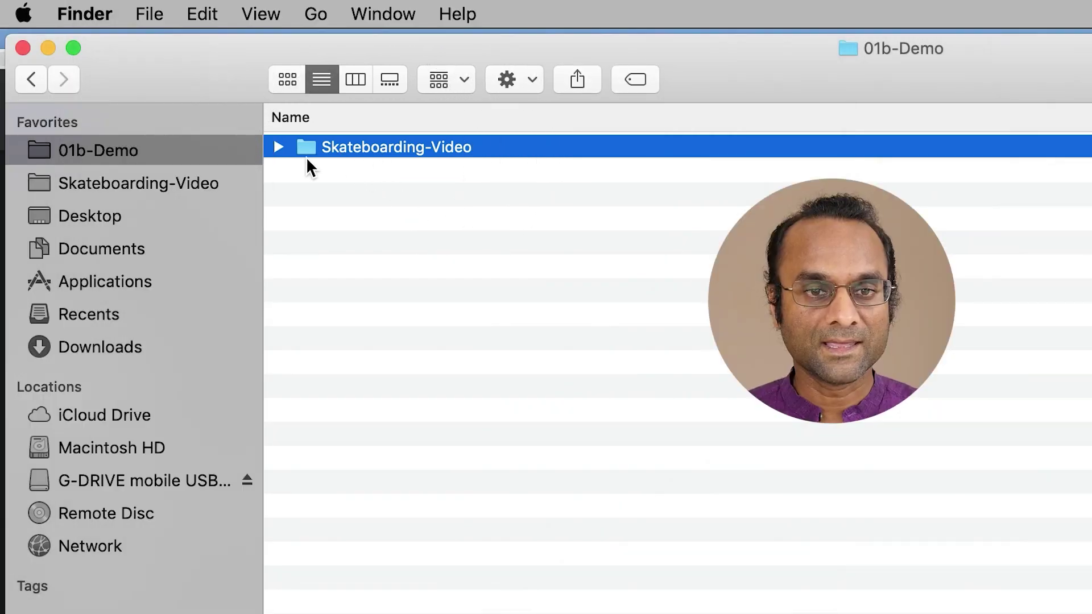
Expand the Skateboarding-Video folder, look through its three subfolders, and list the contents of 01-Media.
left_click(279, 148)
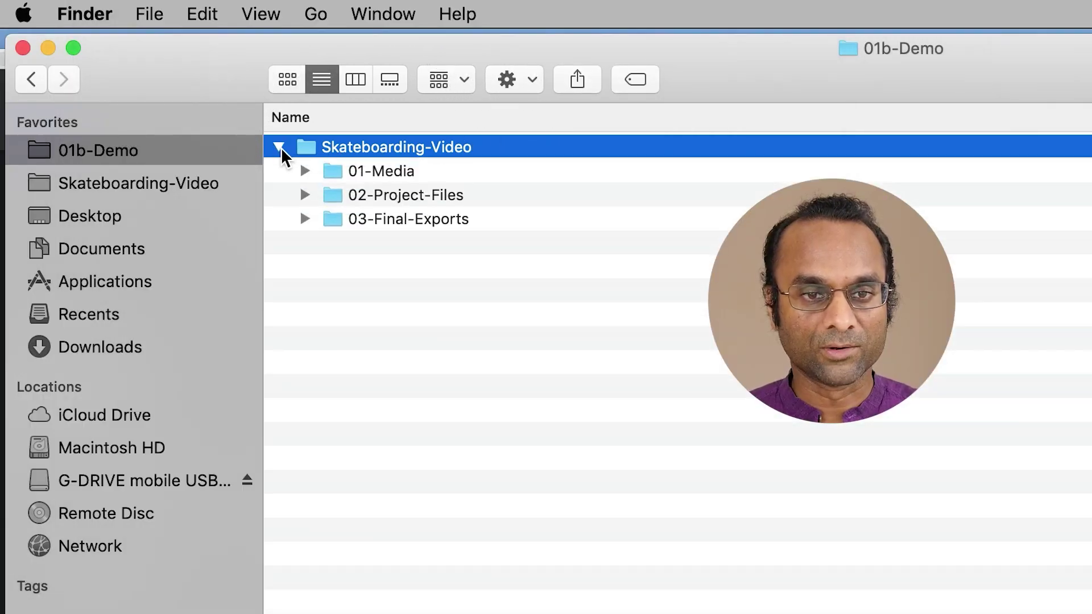
left_click(398, 171)
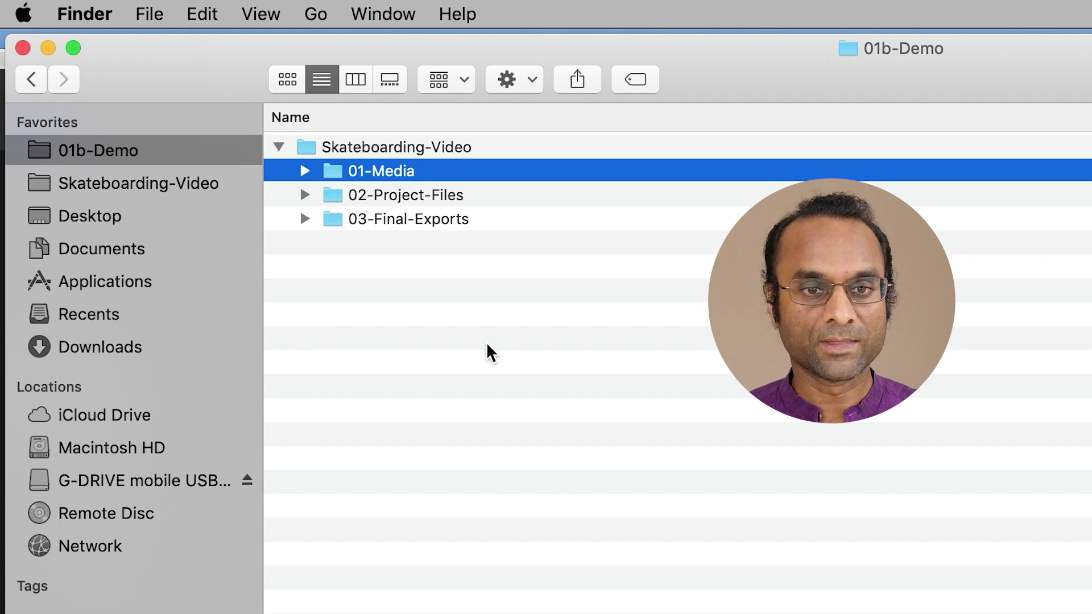
key("Down")
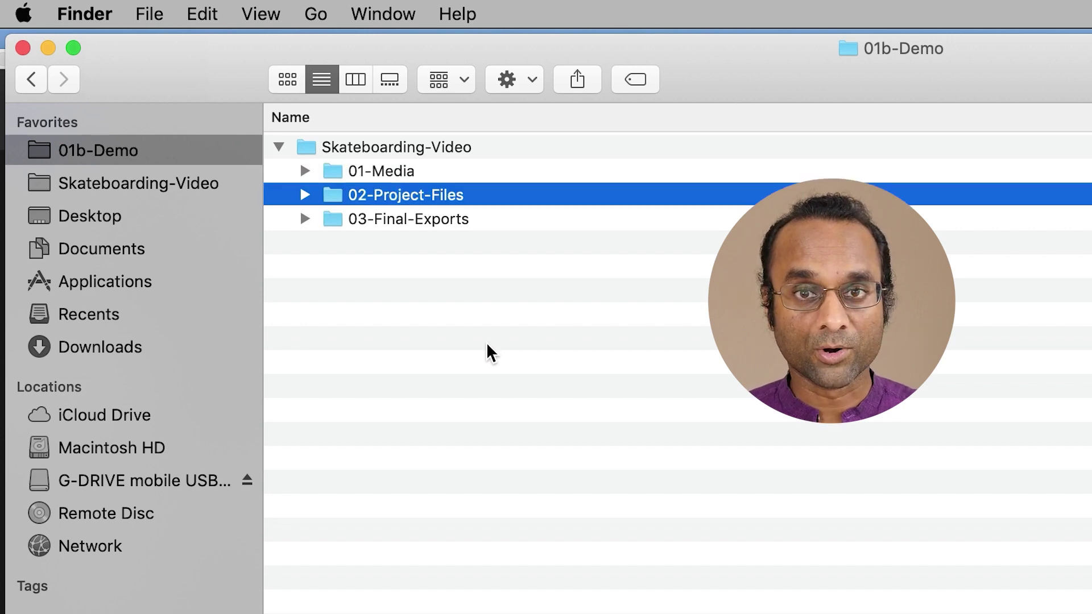
key("Down")
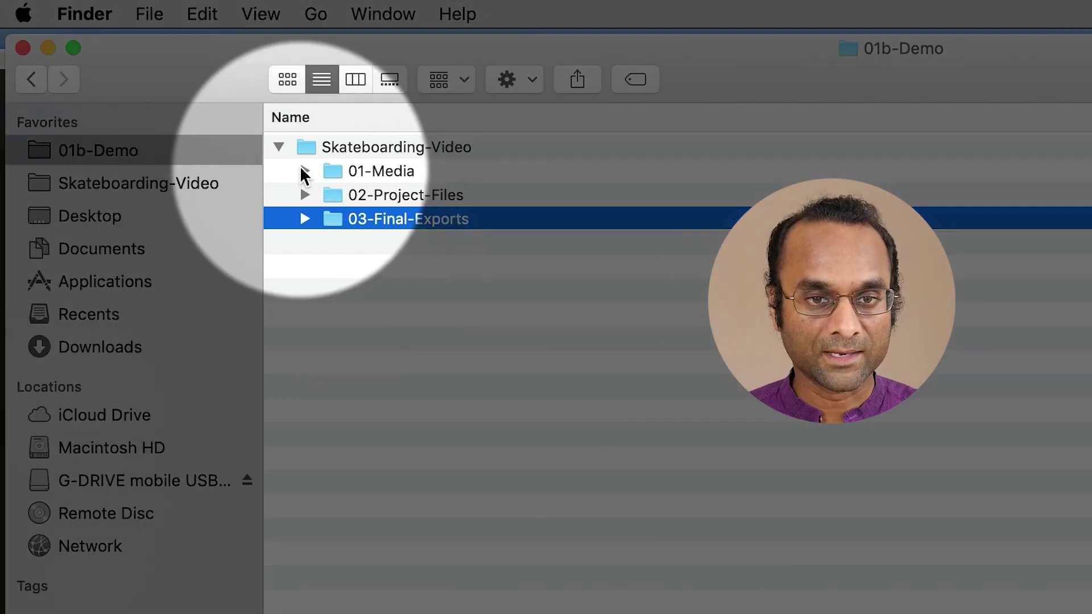
left_click(304, 172)
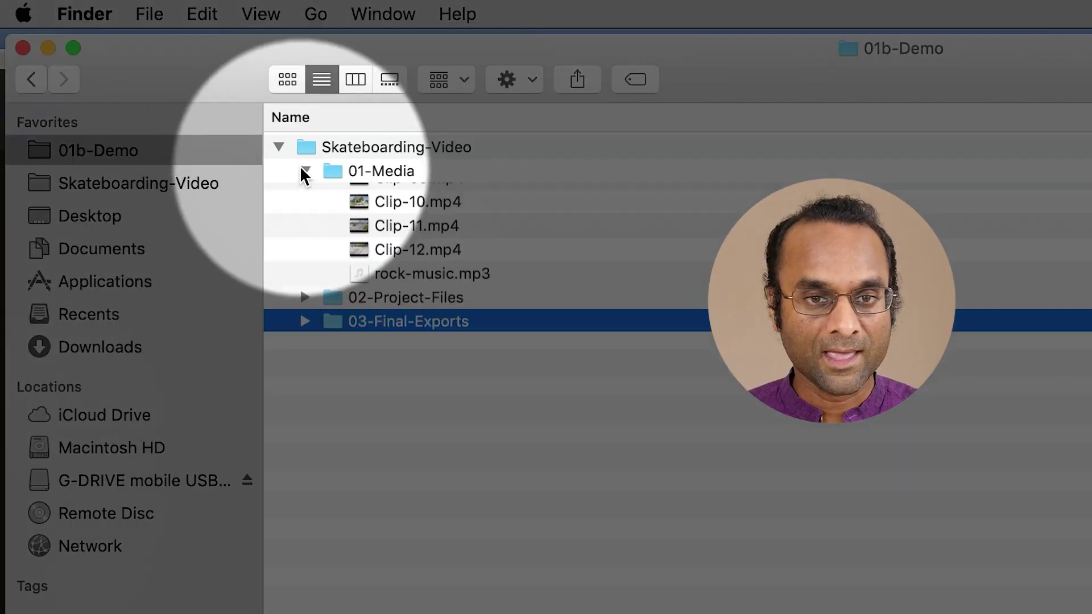
left_click(381, 171)
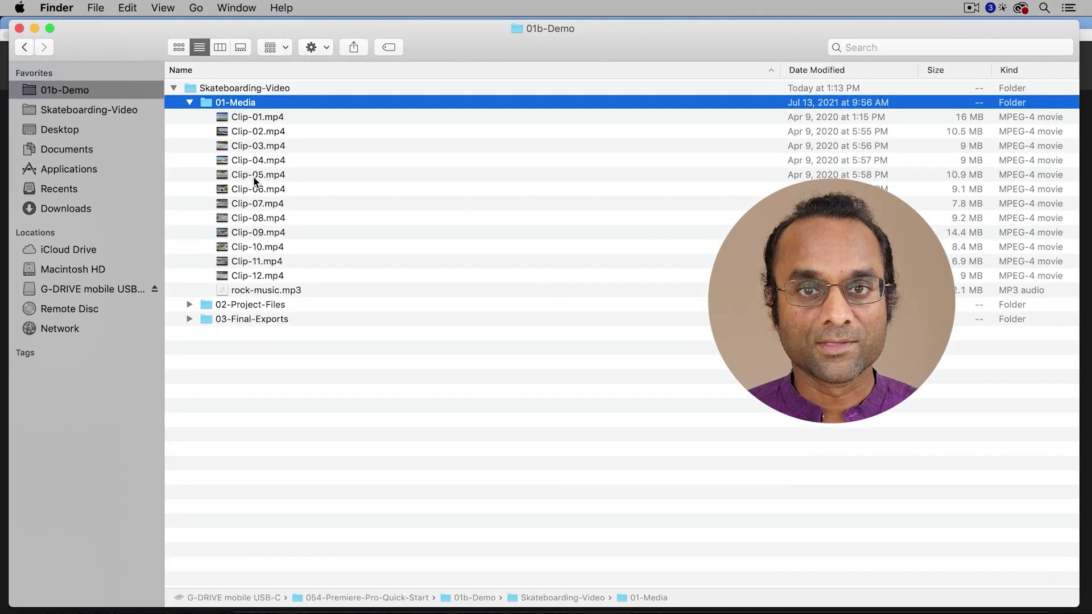
Switch to Premiere Pro and start a new project named Skateboarding.
key("super+Tab")
key("super+Tab")
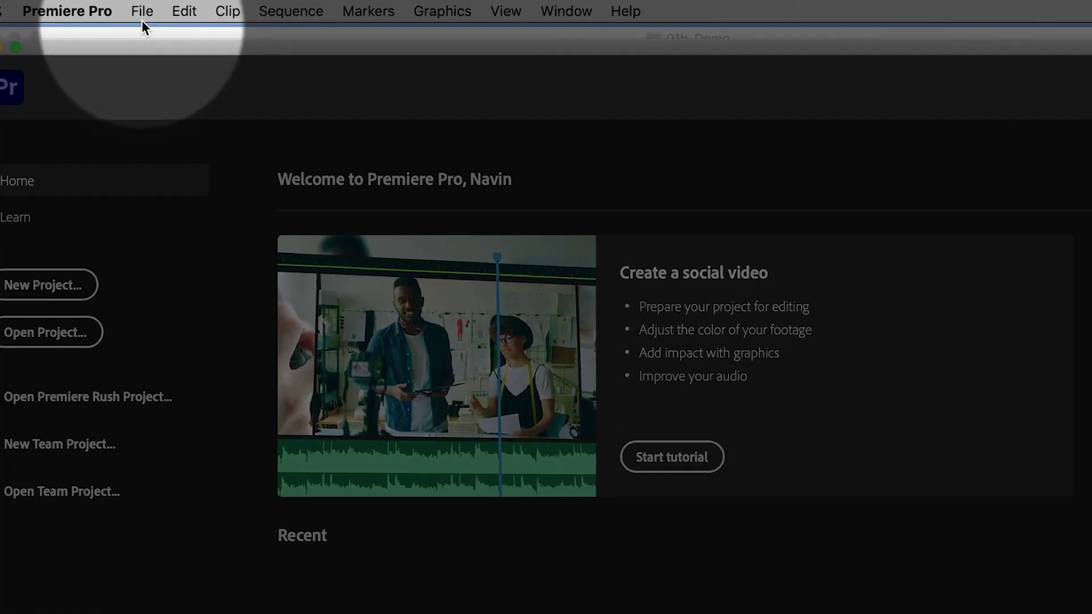
left_click(130, 7)
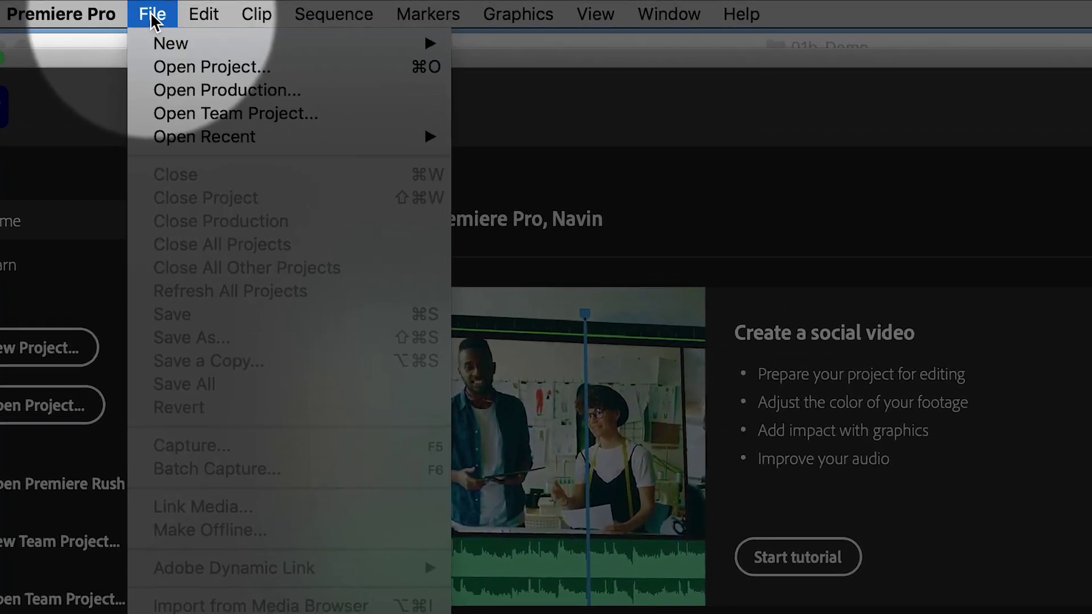
mouse_move(182, 44)
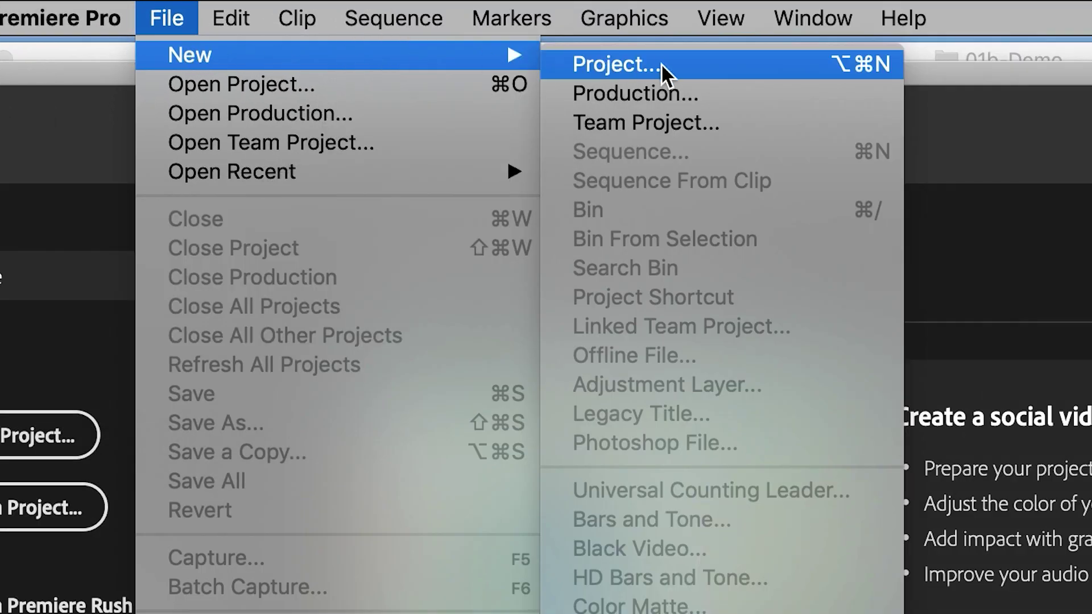
left_click(671, 63)
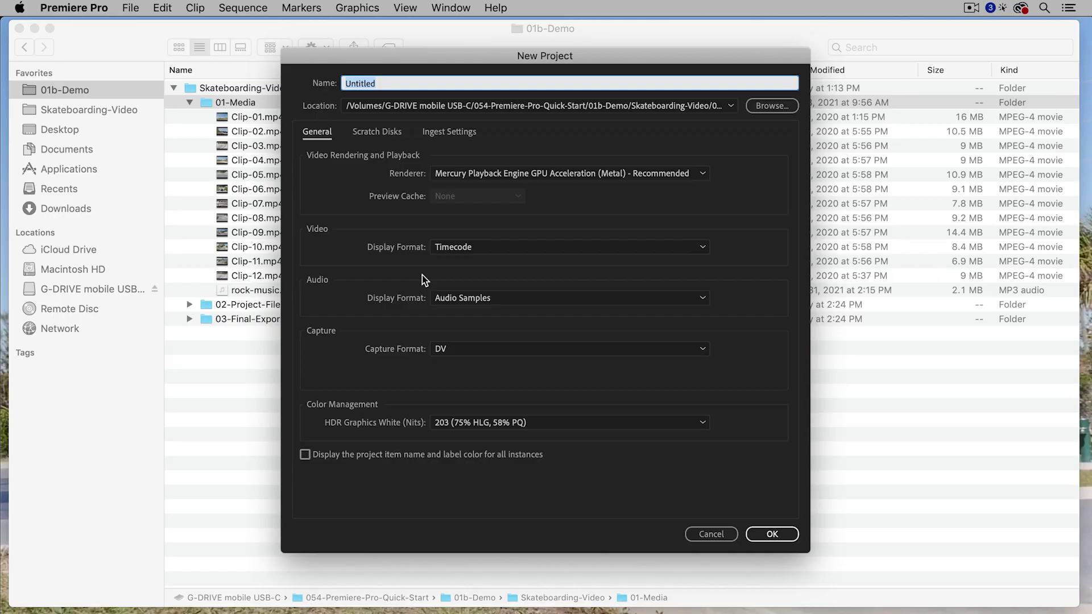
type("Skateboarding")
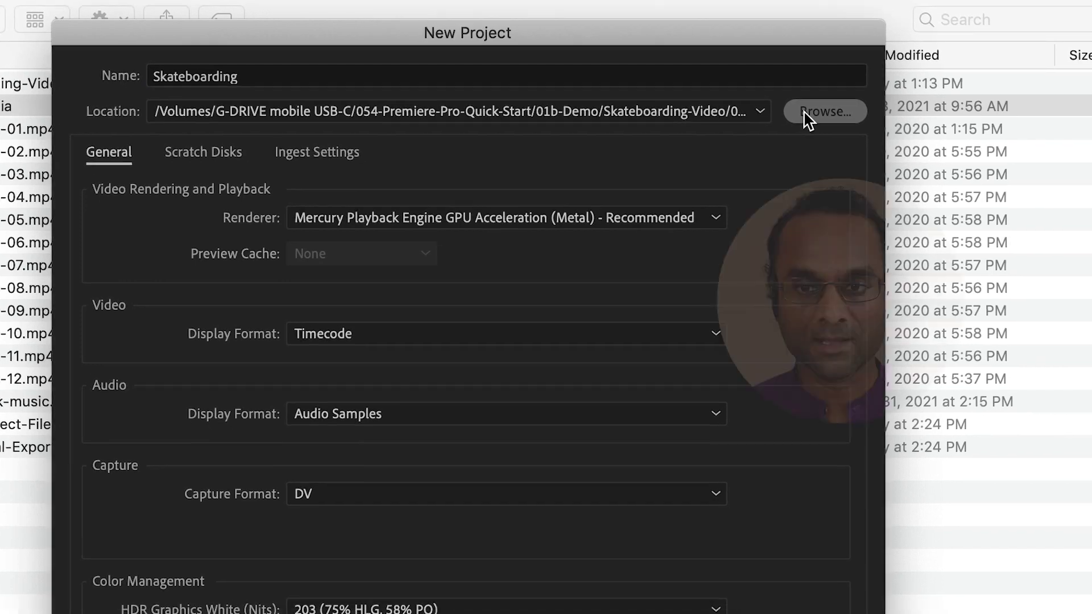
Set the project location to the 02-Project-Files folder inside Skateboarding-Video and create the project.
left_click(878, 169)
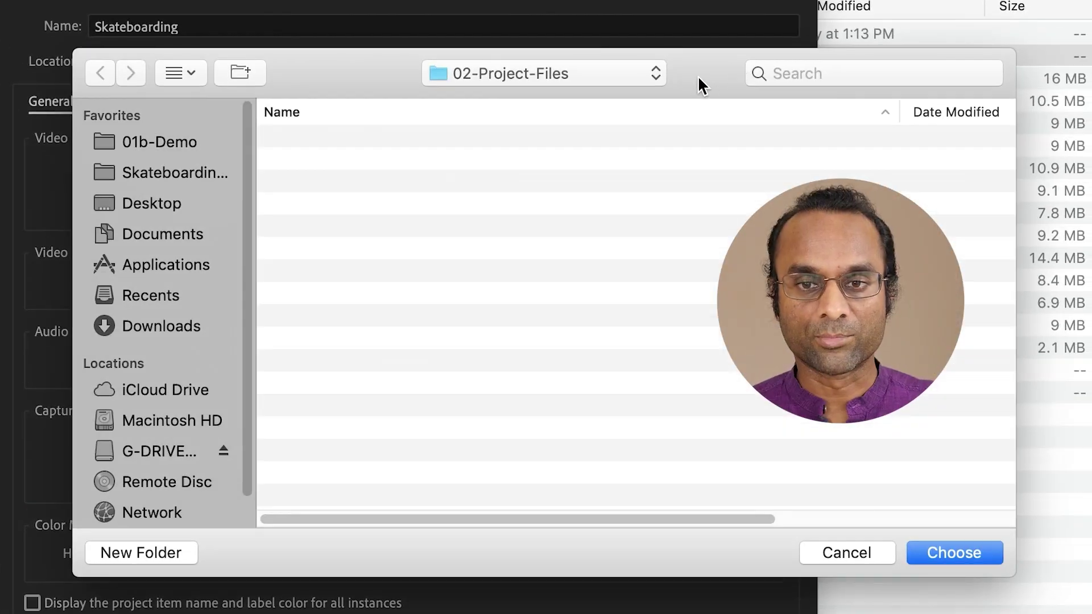
left_click(648, 77)
left_click(571, 98)
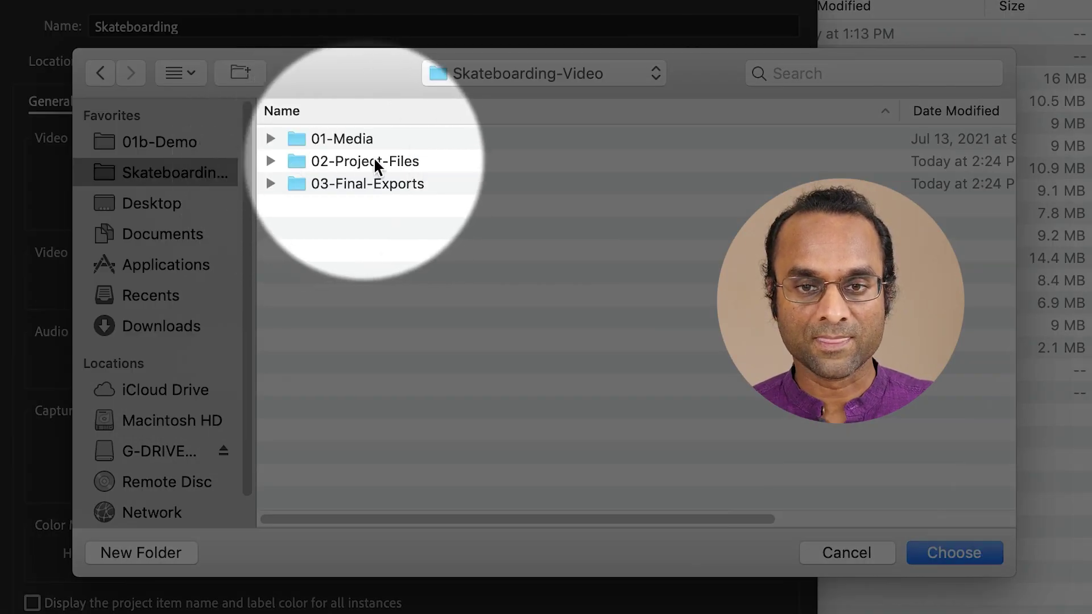
left_click(381, 161)
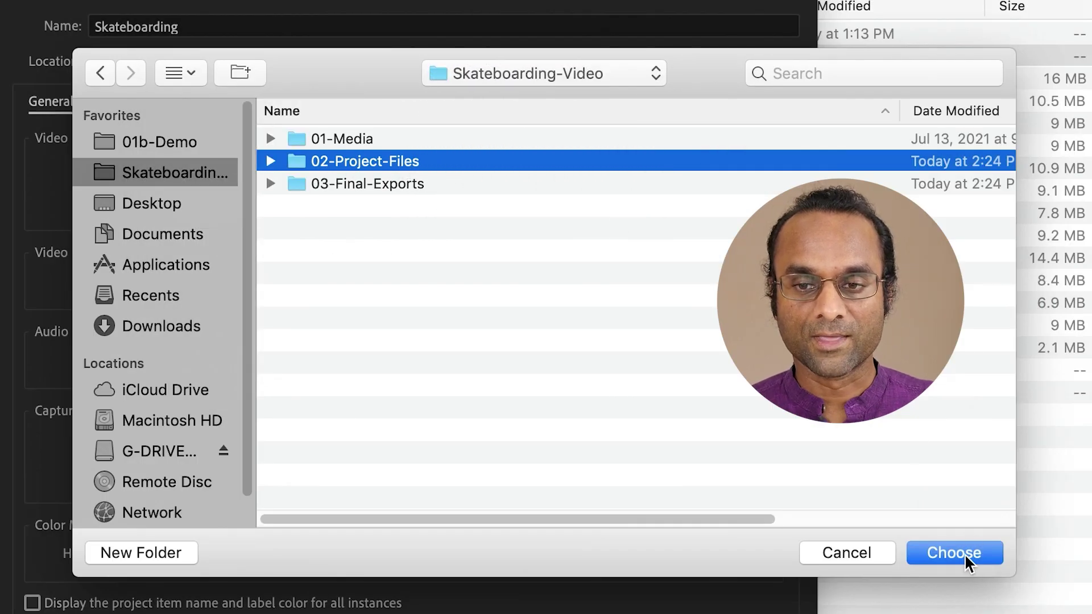
left_click(963, 553)
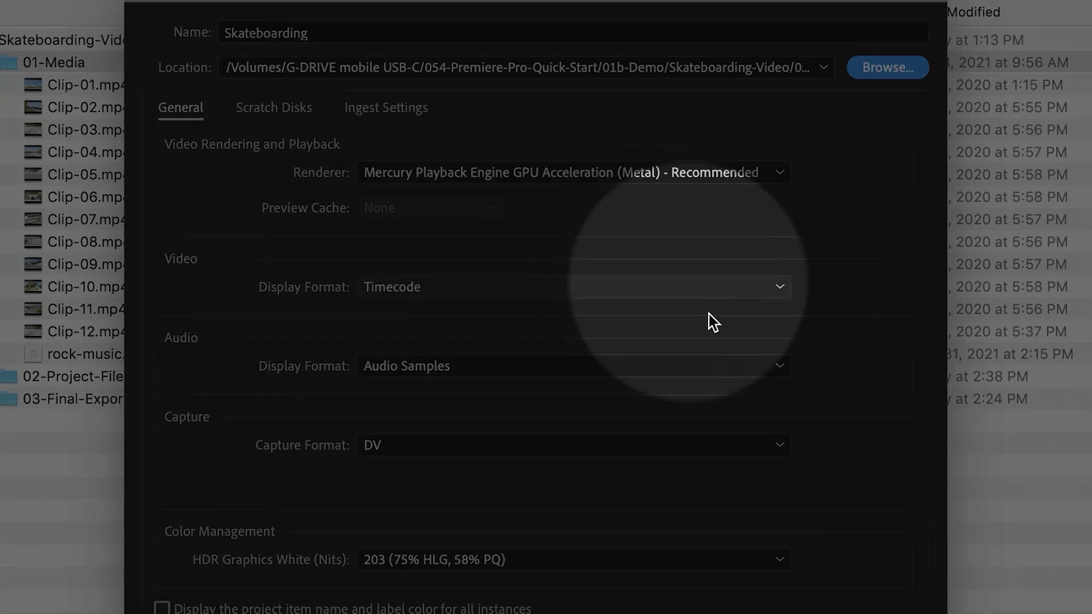
left_click(902, 484)
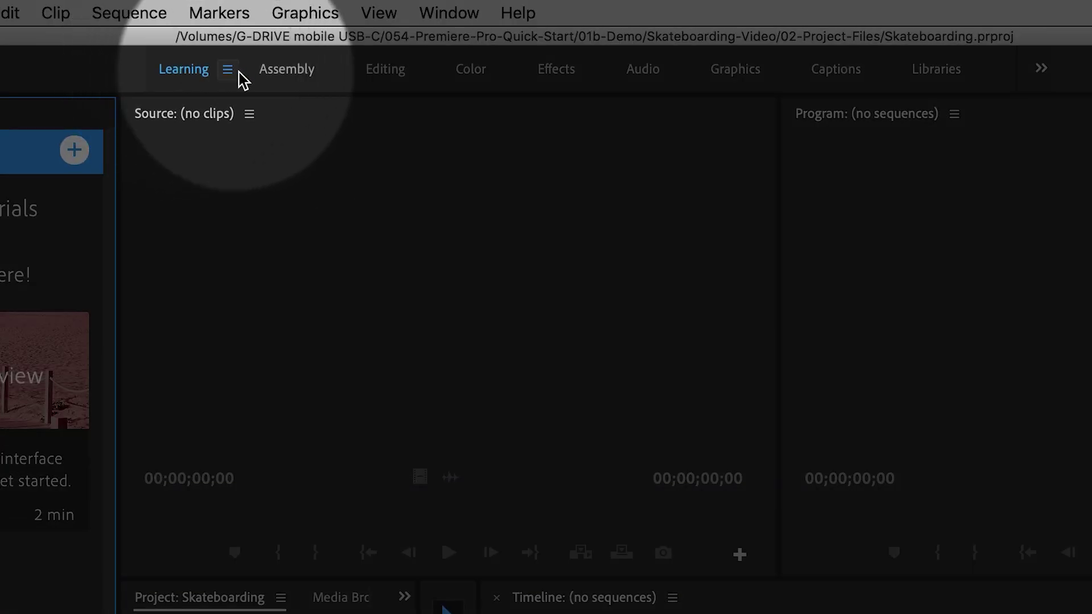
Switch the workspace layout to Editing.
left_click(385, 80)
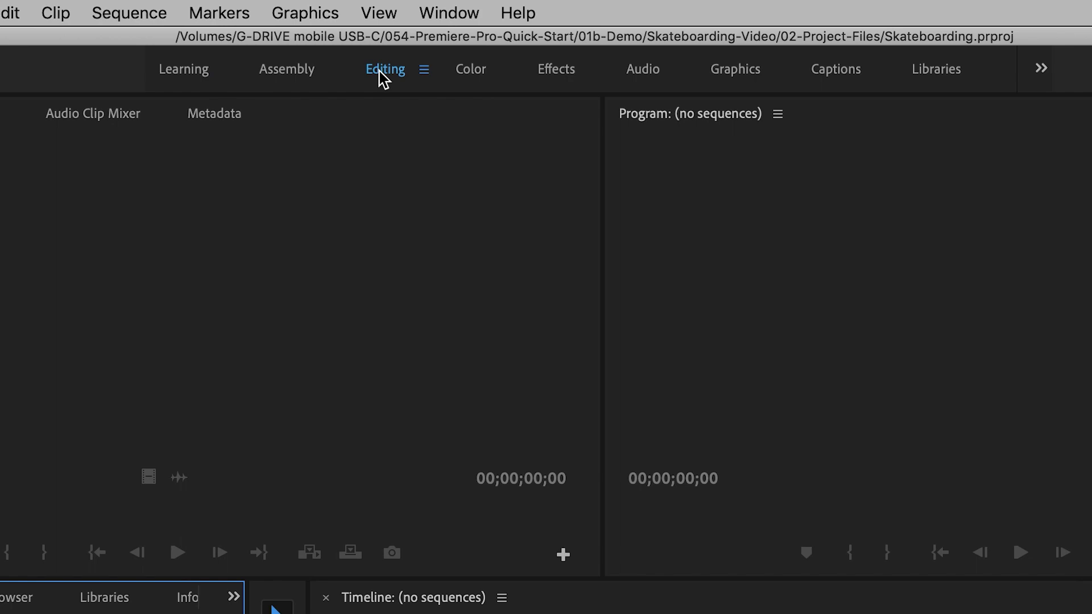
left_click(455, 13)
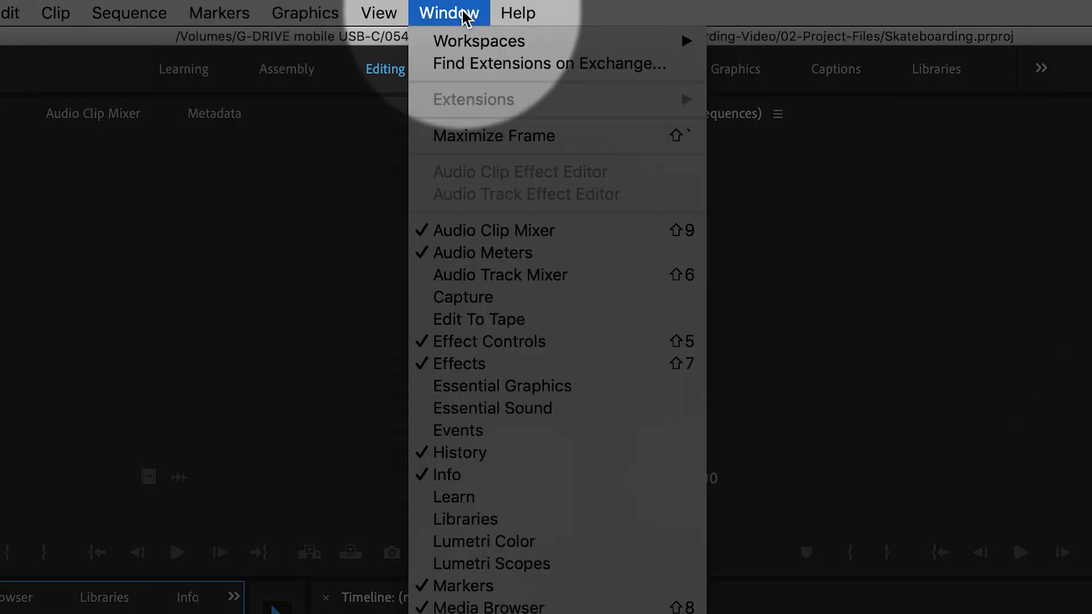
mouse_move(490, 41)
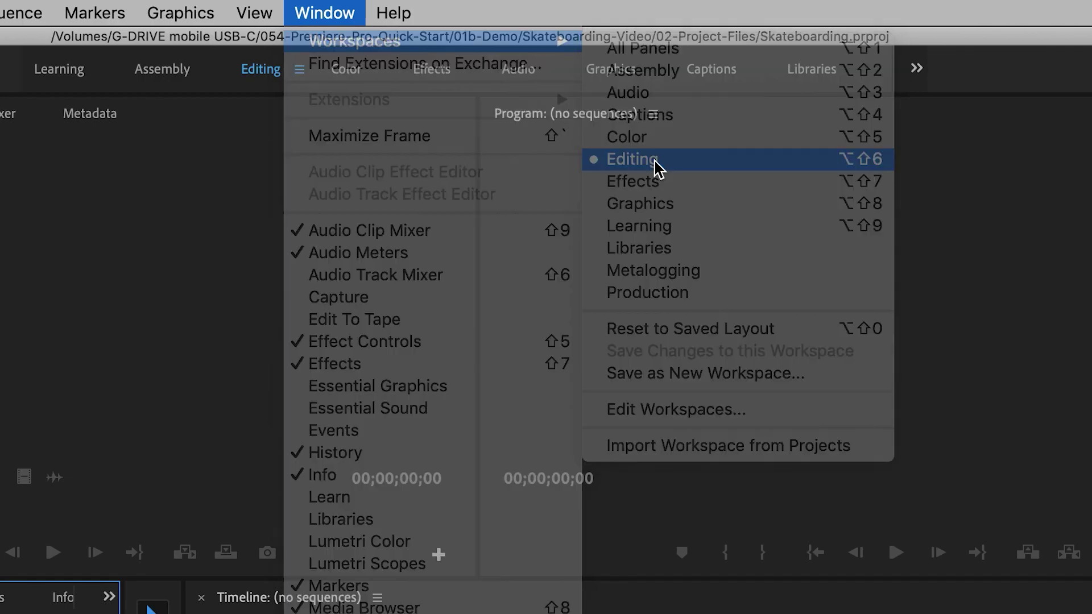
left_click(654, 159)
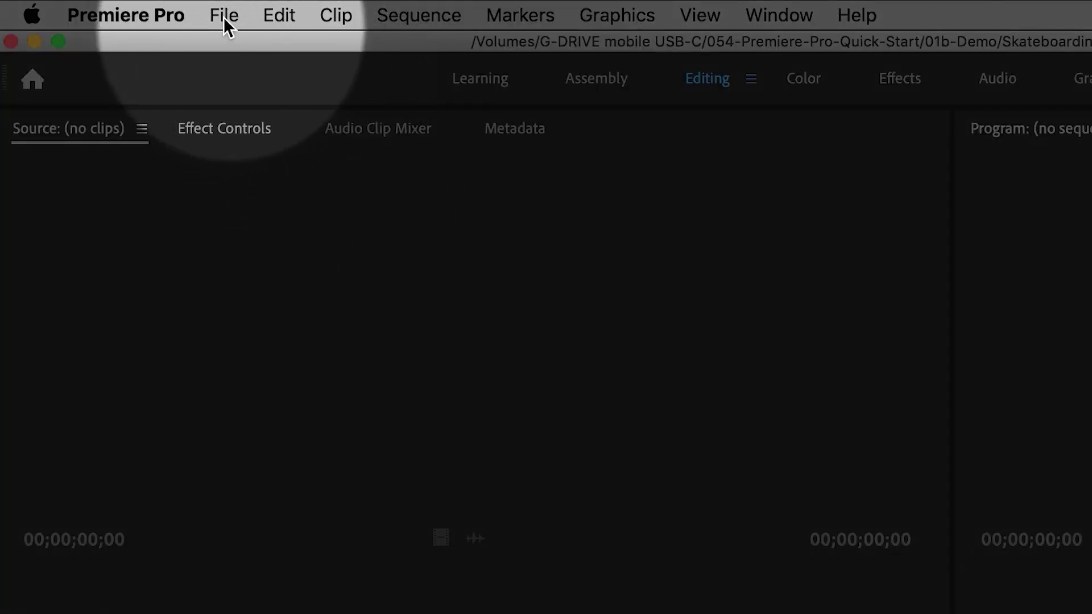
Import Clip-01.mp4 through Clip-12.mp4 and rock-music.mp3 from the 01-Media folder in Skateboarding-Video.
left_click(204, 14)
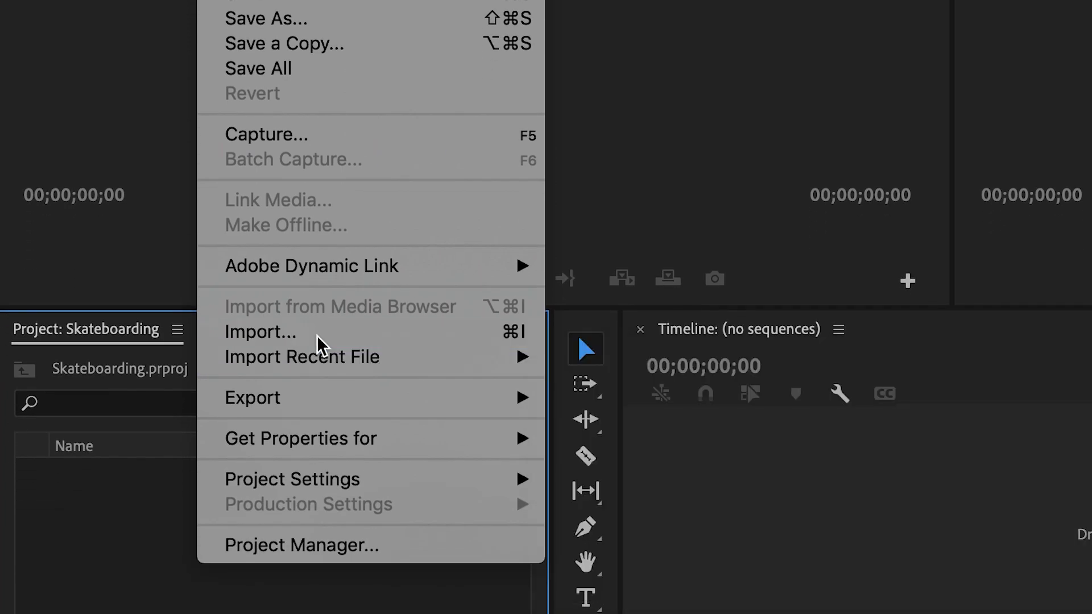
left_click(316, 335)
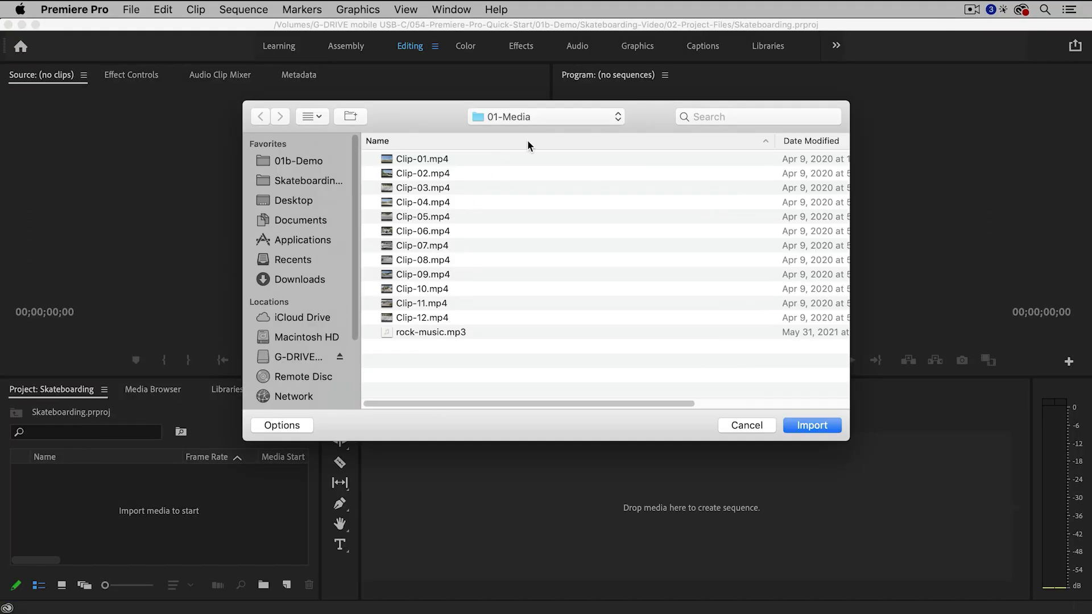
left_click(554, 117)
left_click(554, 139)
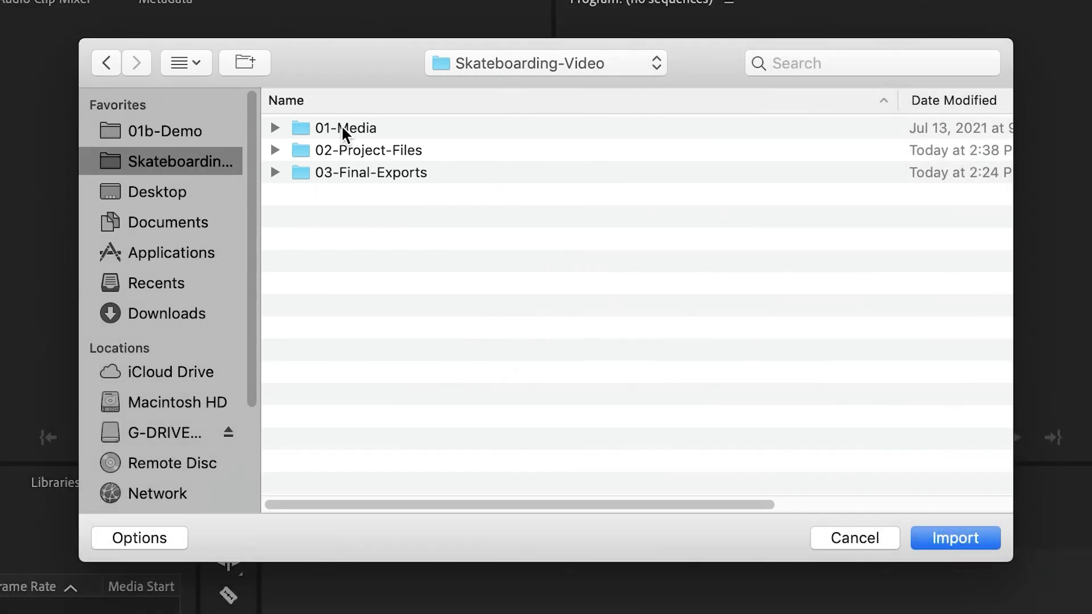
left_click(342, 127)
double_click(342, 128)
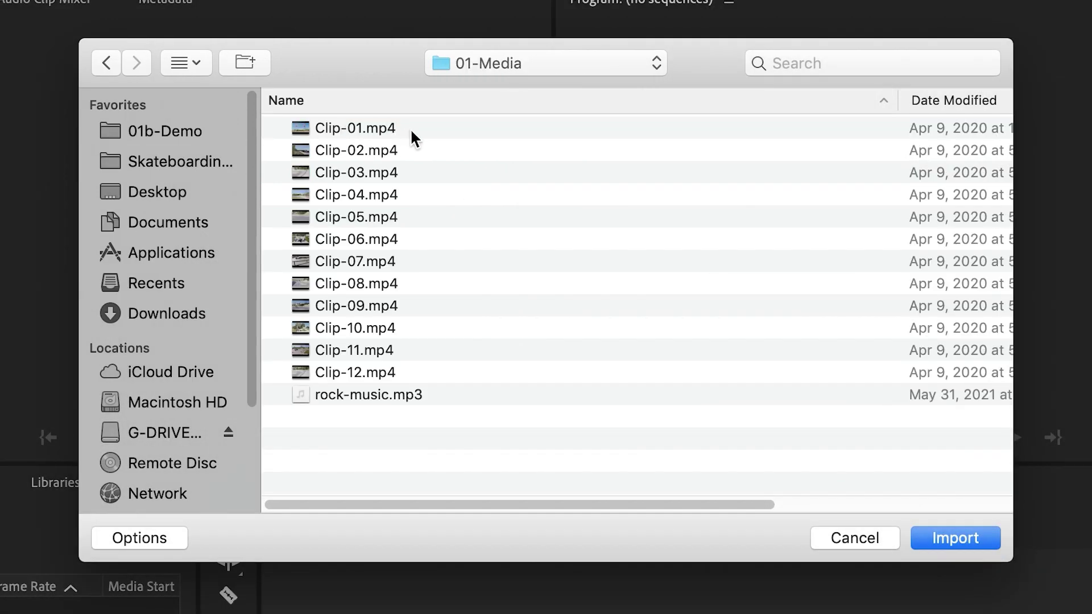
left_click(356, 128)
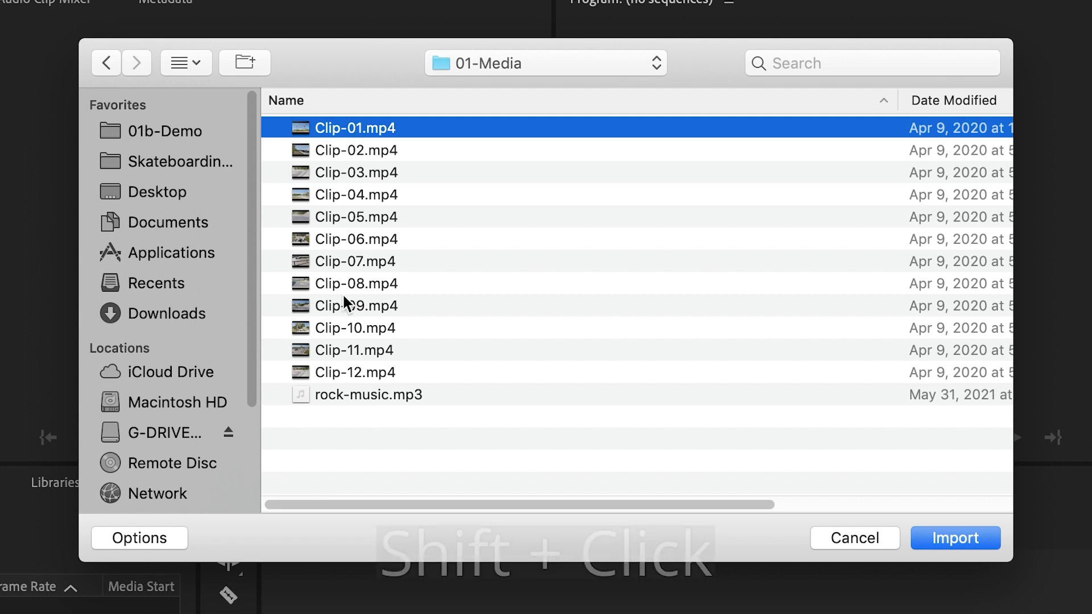
left_click(360, 394, "shift")
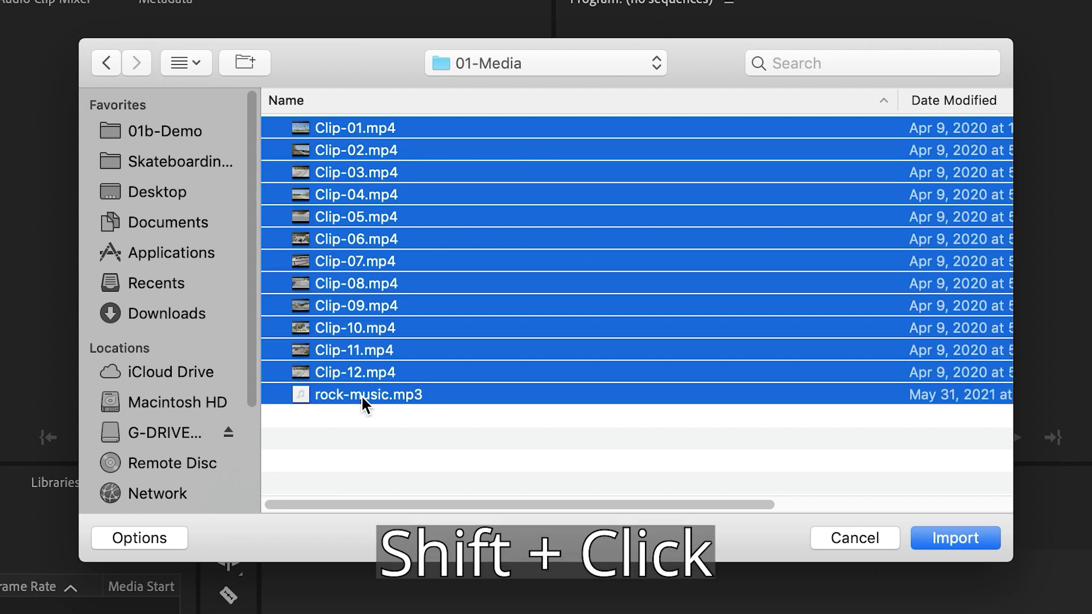
left_click(952, 538)
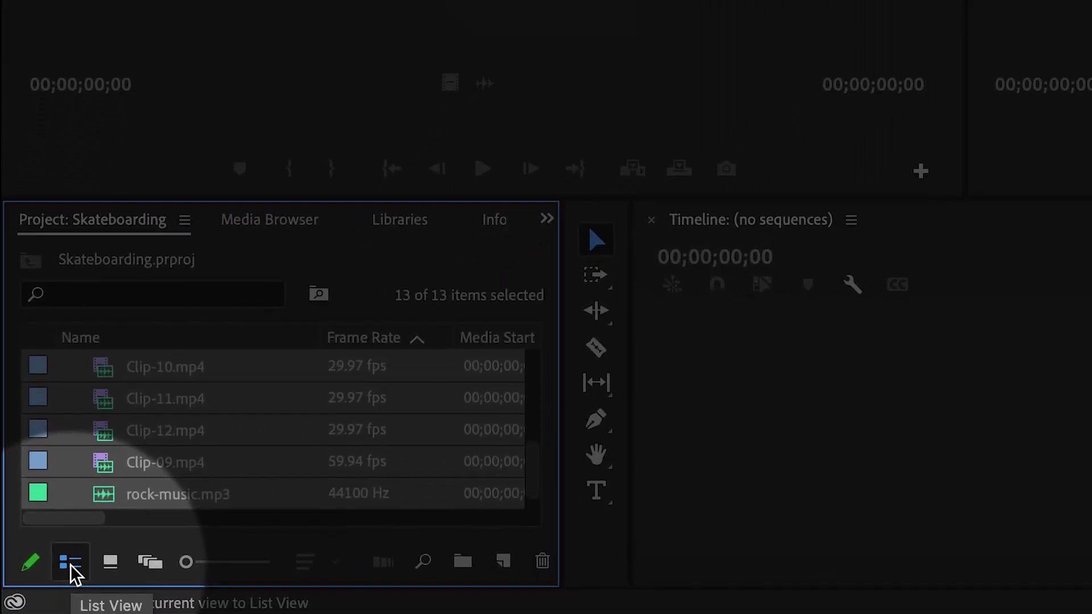
Show the imported media in Icon View, maximize the Project panel, and enlarge the thumbnails to five per row.
left_click(71, 566)
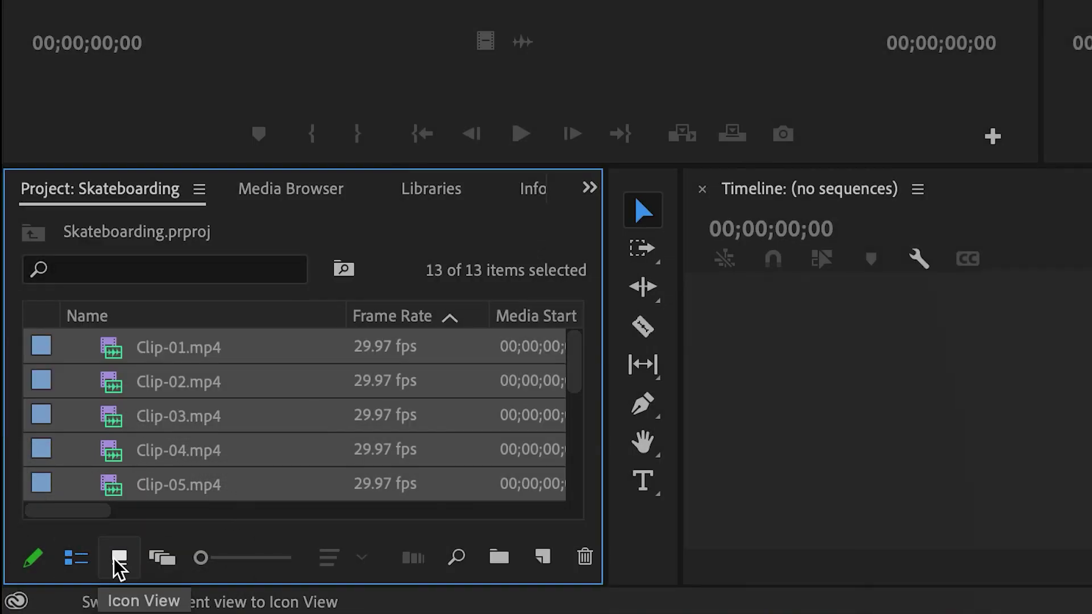
left_click(117, 559)
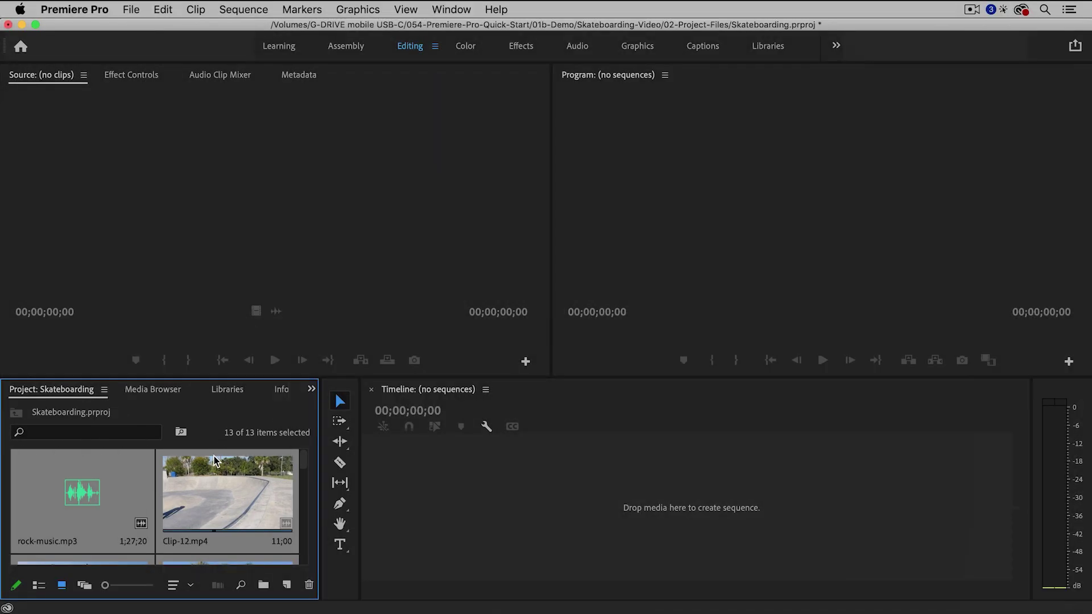
key("grave")
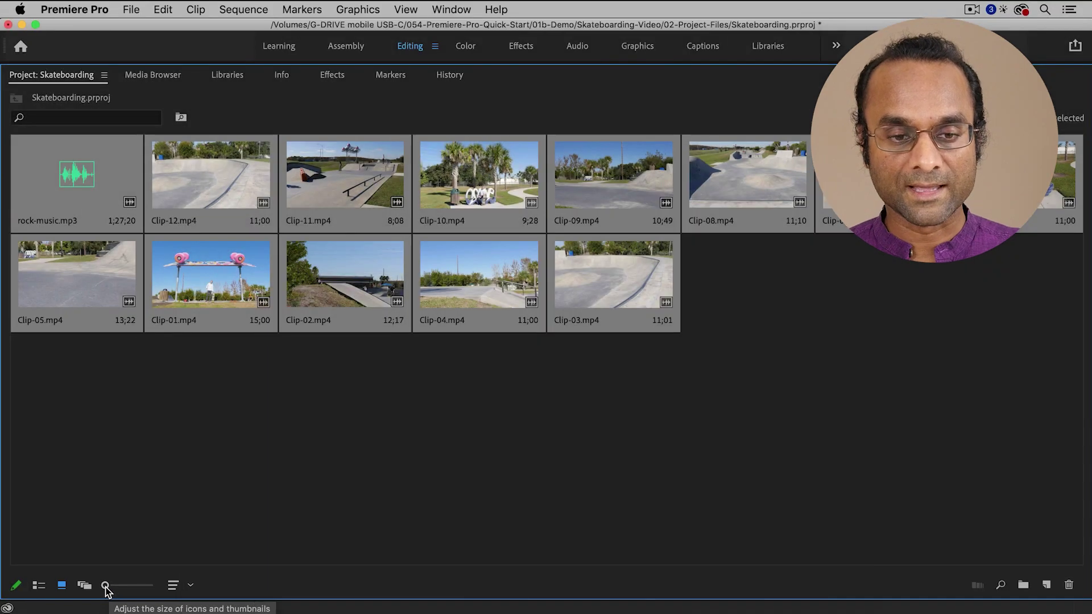
left_click_drag(106, 586, 120, 586)
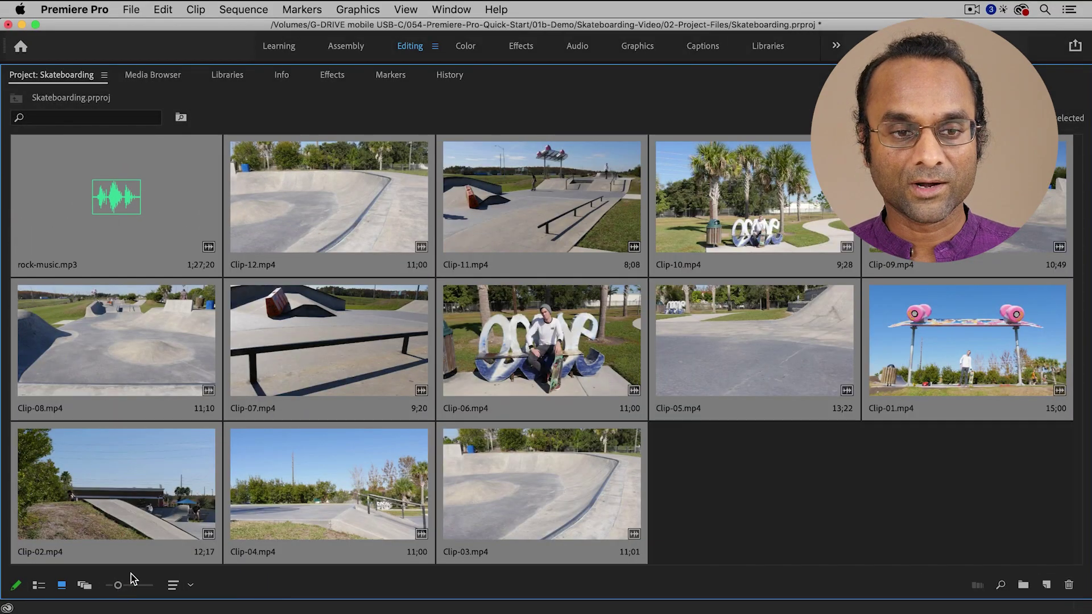
Clear the selection of the imported media and open Clip-01.mp4 in the Source Monitor.
left_click(730, 504)
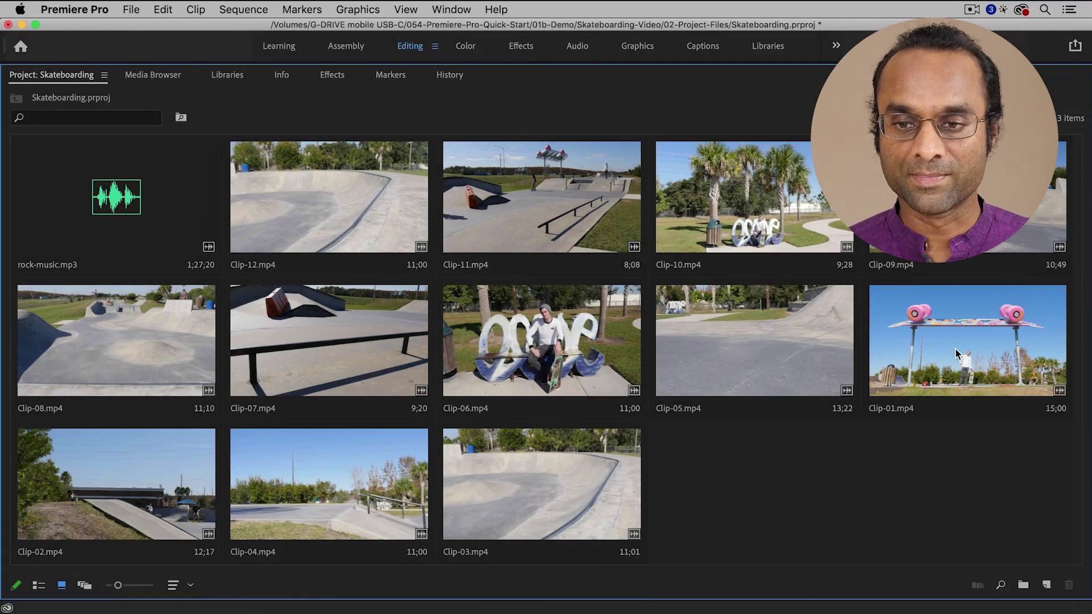
left_click(956, 352)
double_click(957, 352)
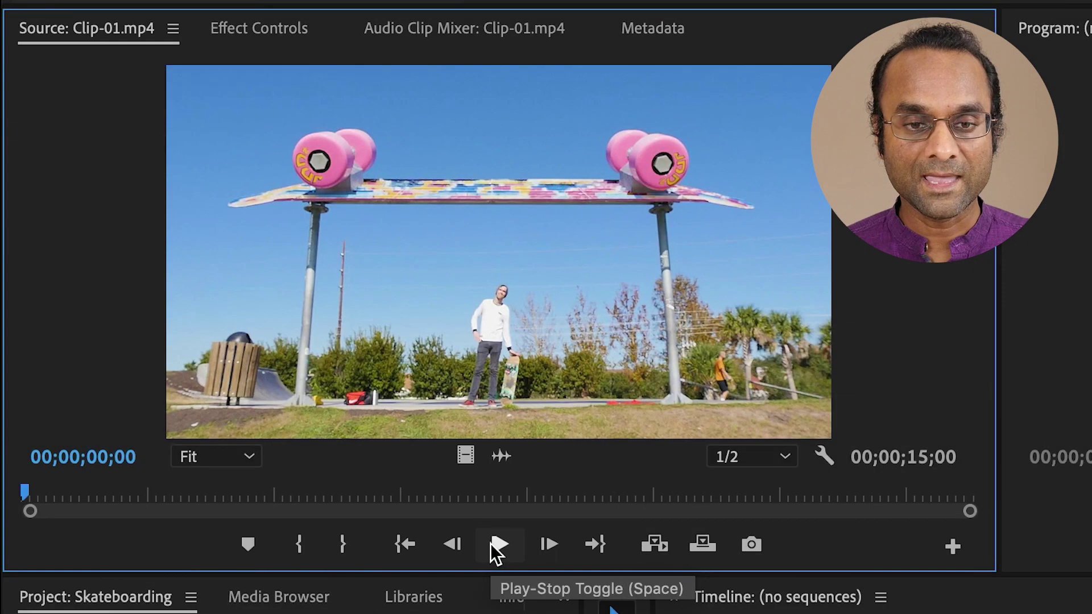
Play and scrub through Clip-01.mp4 in the Source Monitor to examine which part of the footage to use.
left_click(491, 544)
left_click(496, 544)
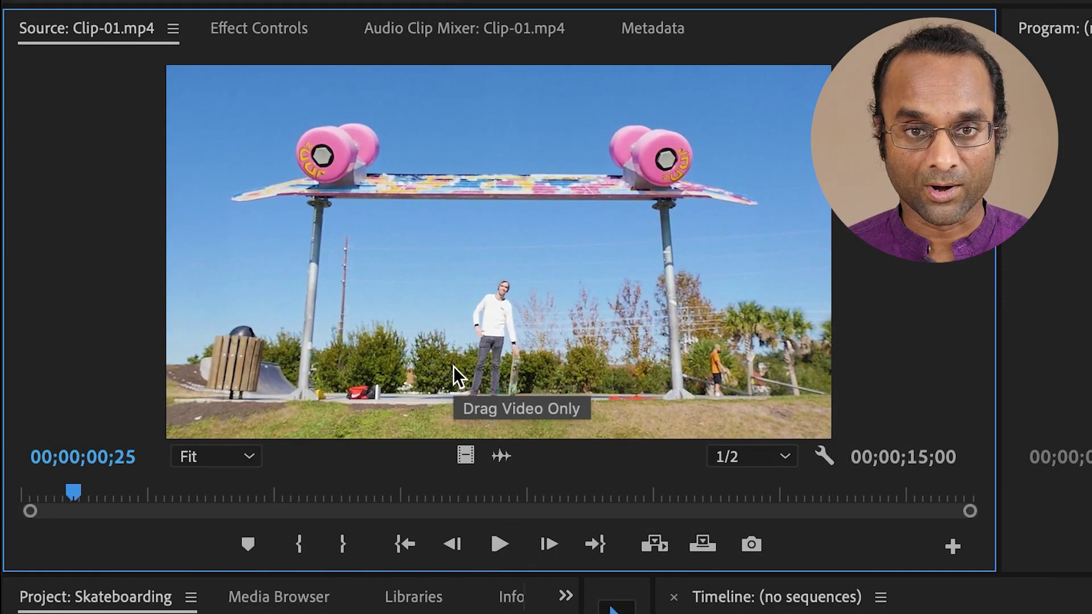
key("space")
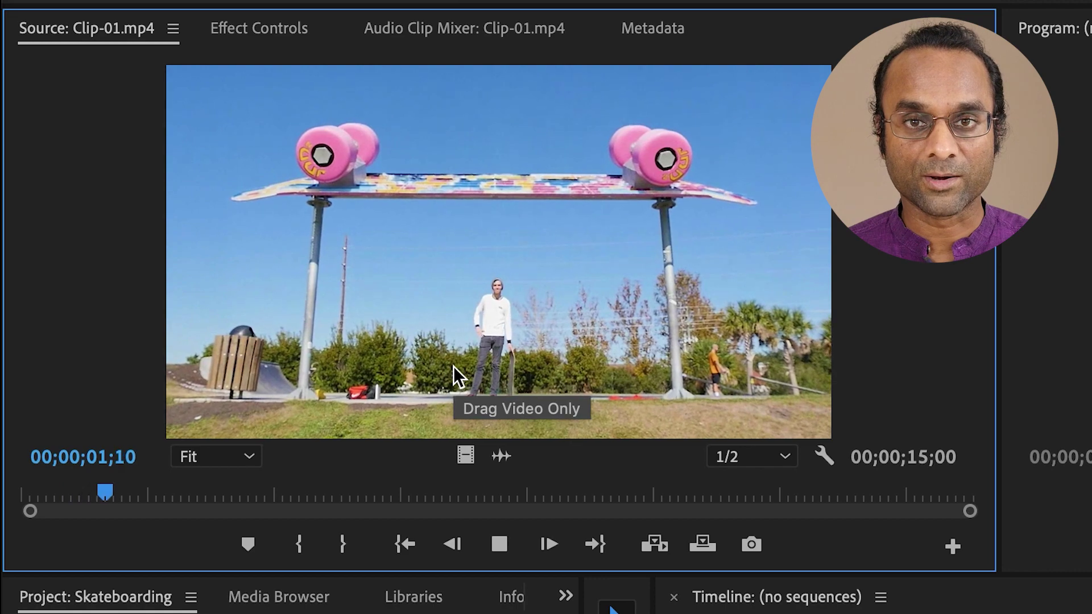
key("space")
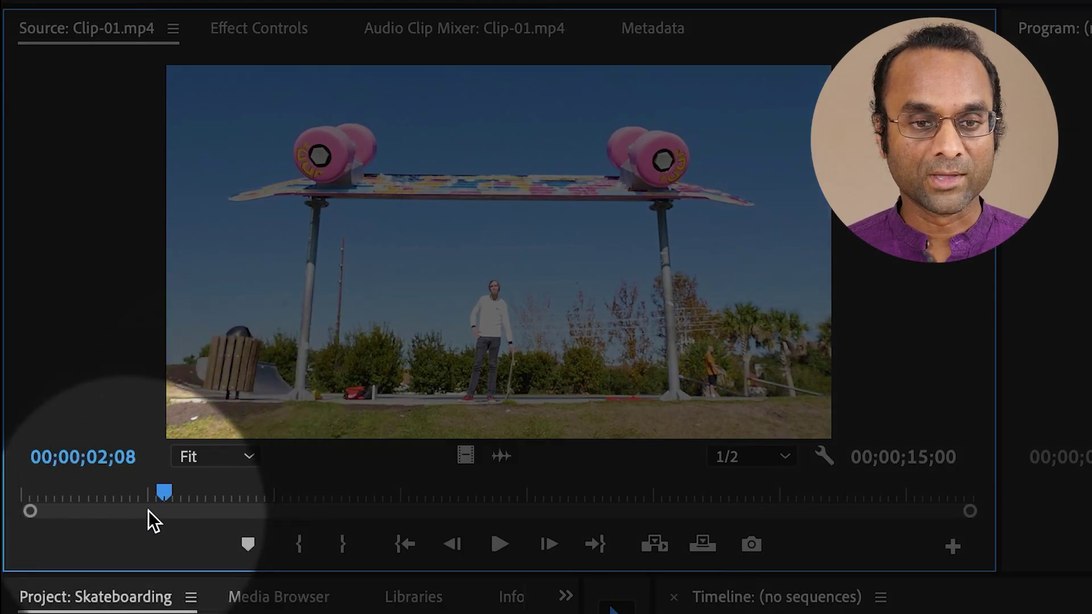
left_click_drag(171, 486, 287, 496)
key("space")
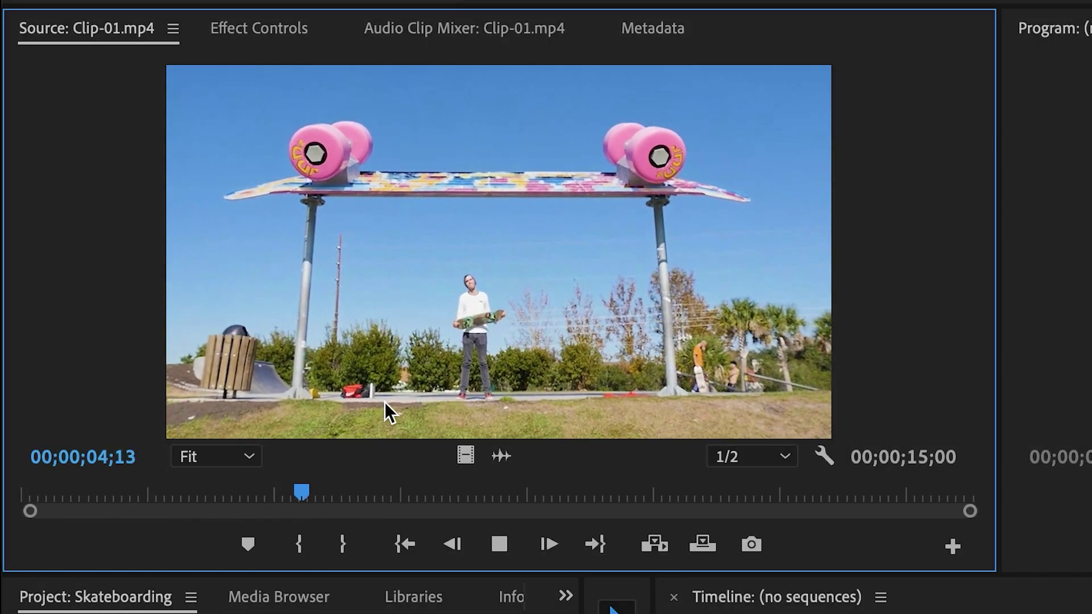
key("space")
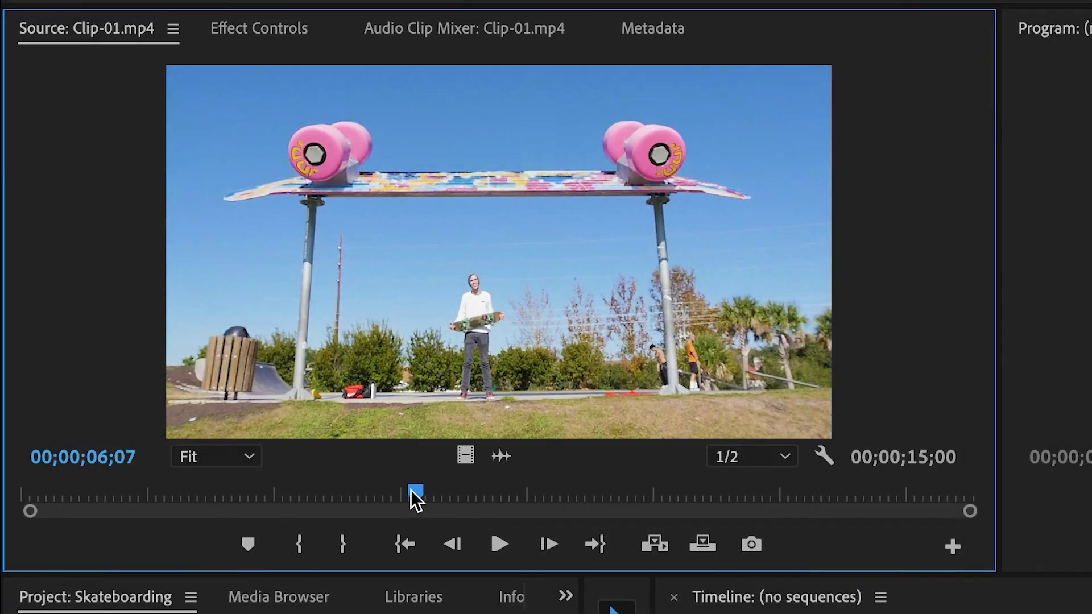
Mark Clip-01.mp4 from 00;00;03;05 to 00;00;07;26 and create a sequence from that range in the empty timeline.
left_click_drag(410, 489, 219, 528)
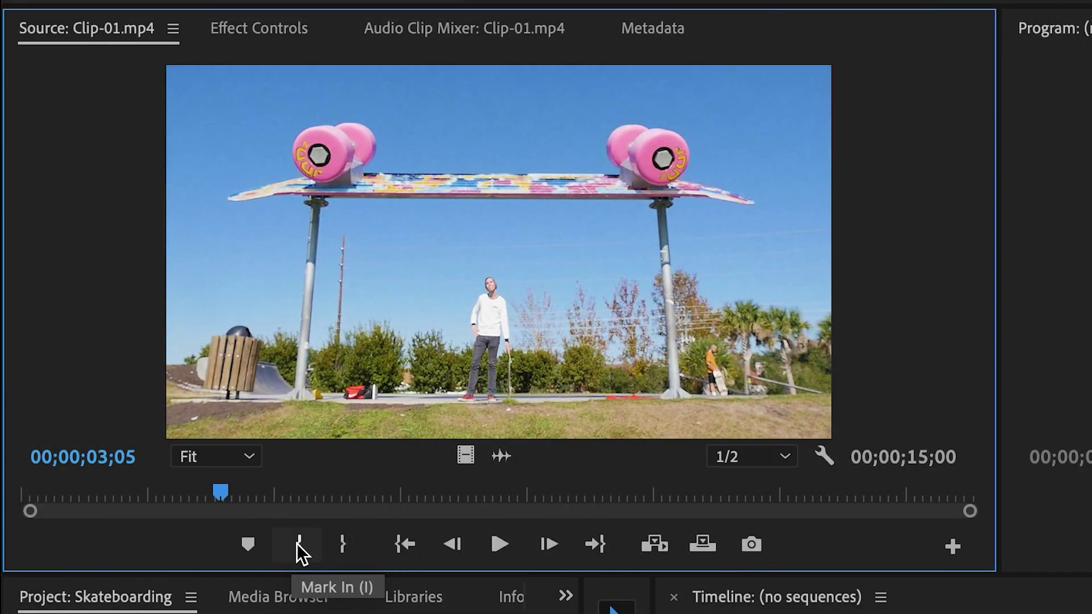
left_click(300, 551)
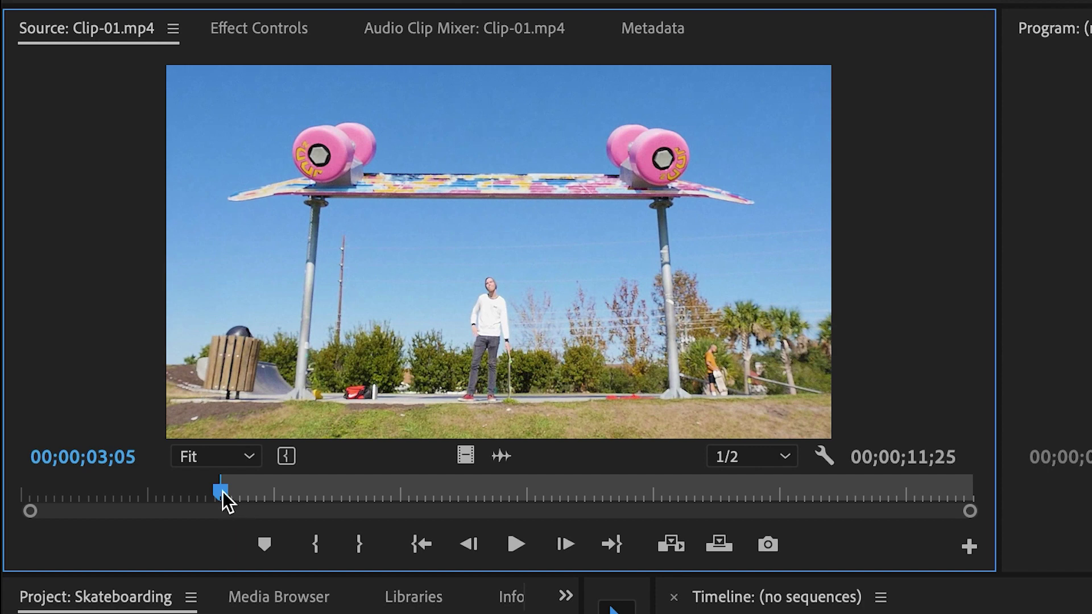
key("space")
left_click_drag(252, 490, 519, 503)
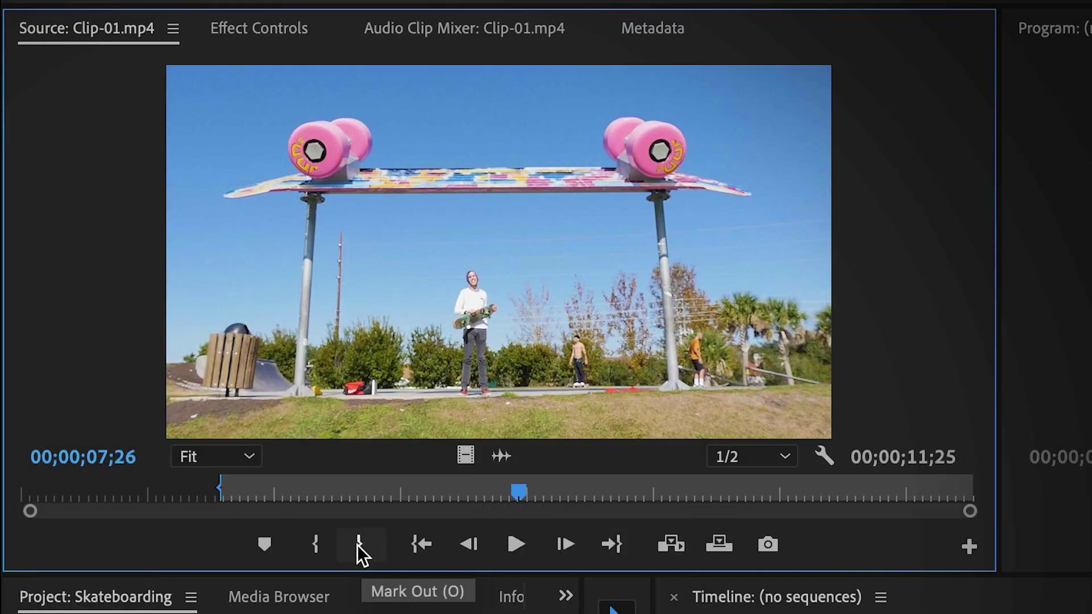
left_click(357, 545)
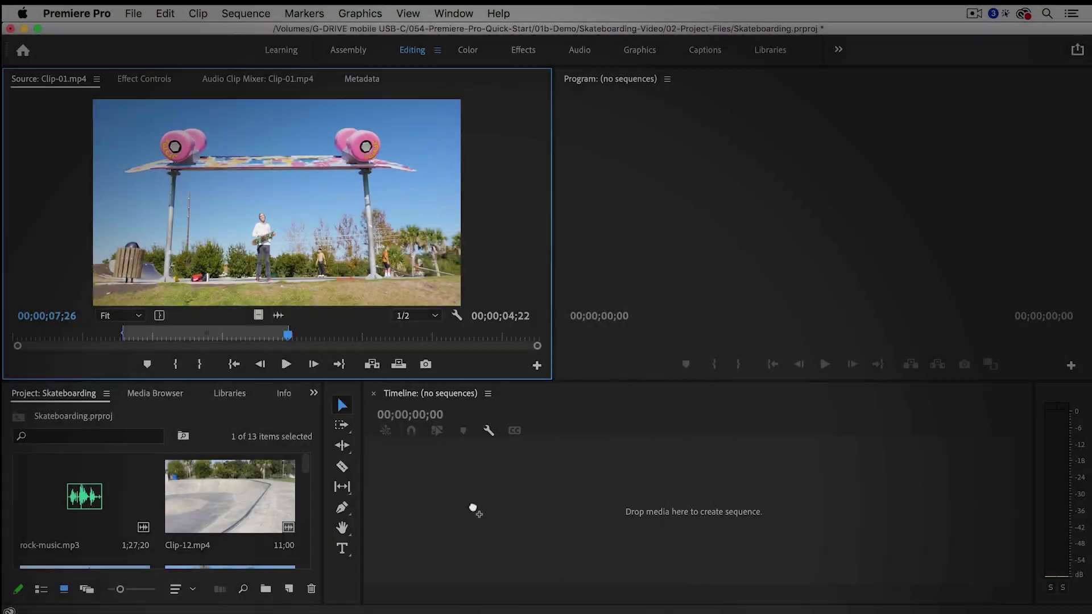
left_click_drag(473, 507, 473, 506)
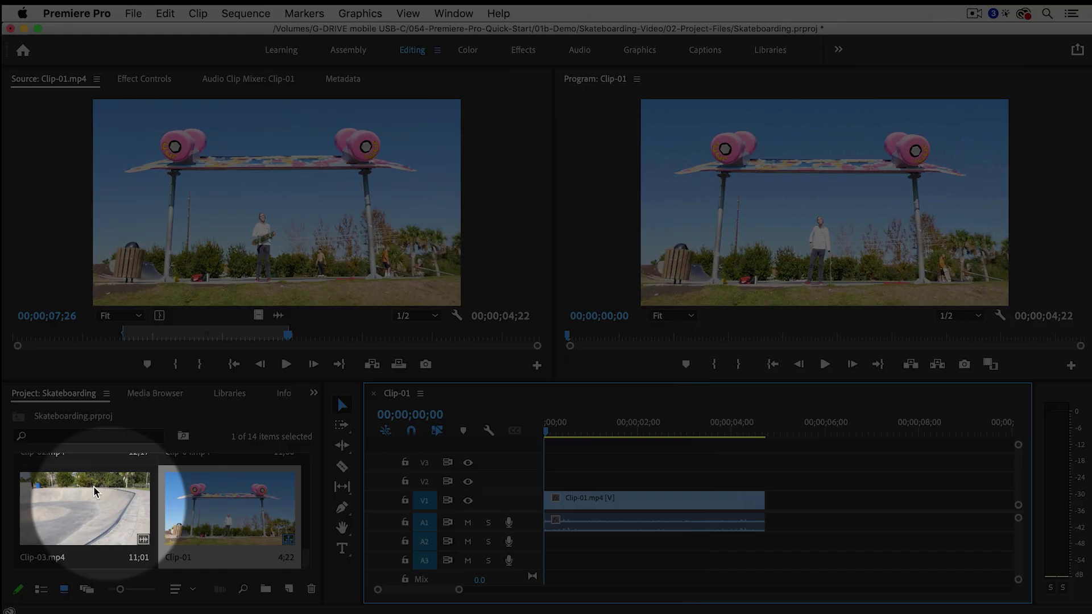
Open Clip-02.mp4 in the Source Monitor and mark its In point at 00;00;04;03.
key("grave")
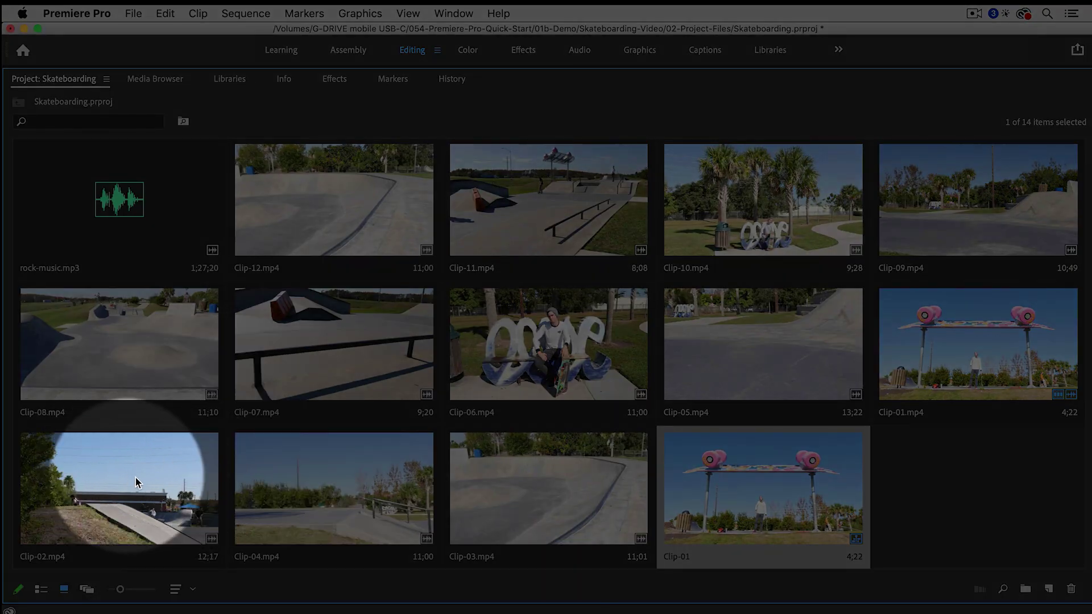
double_click(131, 483)
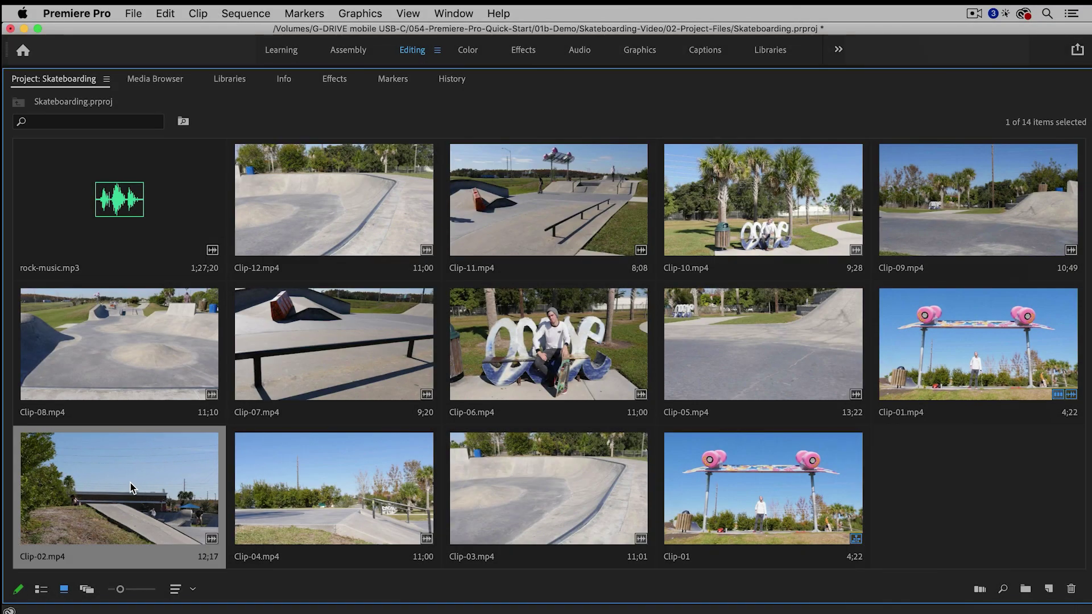
key("space")
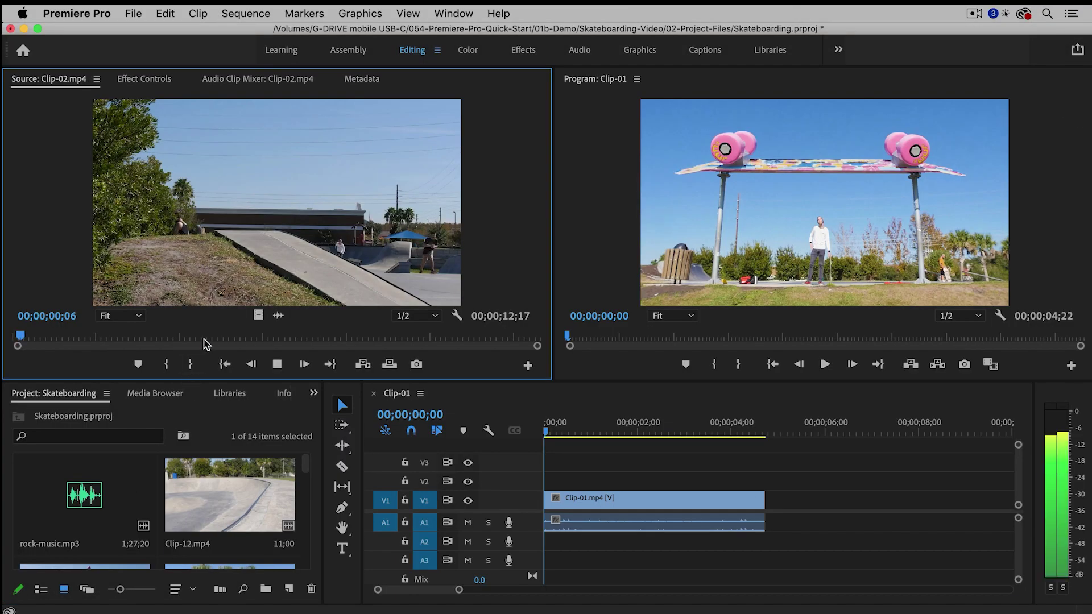
left_click(107, 337)
left_click_drag(106, 336, 181, 348)
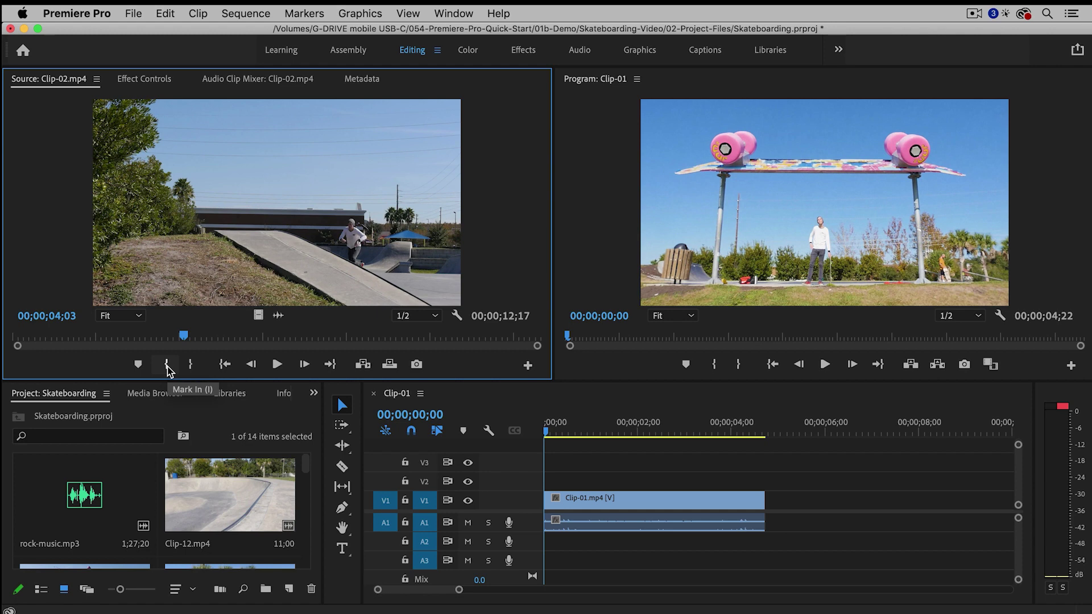
left_click(167, 364)
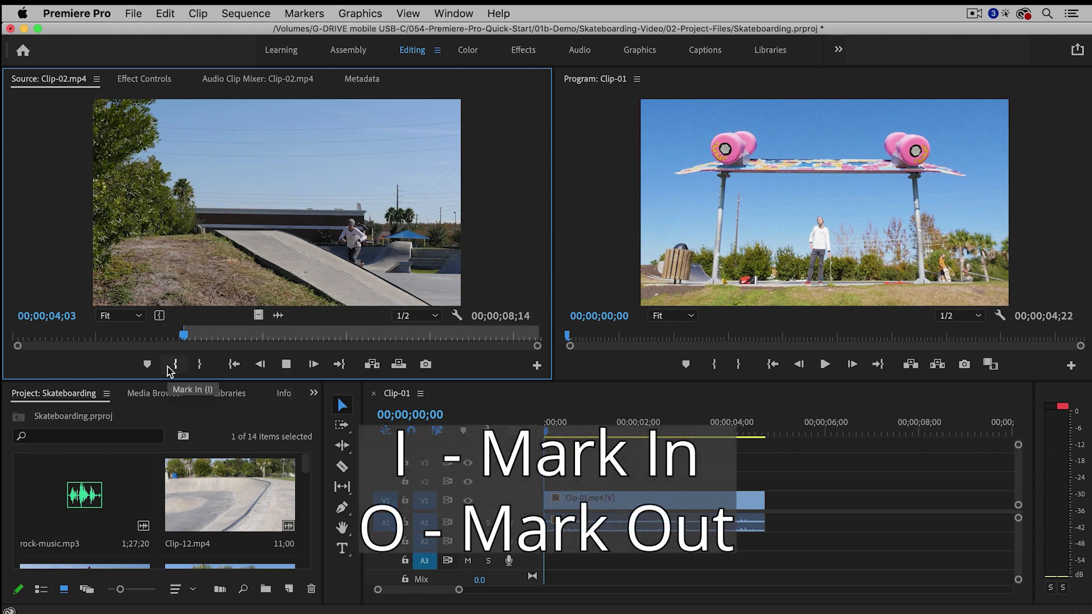
Mark Clip-02.mp4's Out point at 00;00;08;24 and place the marked range directly after Clip-01.mp4 on track V1.
key("space")
left_click_drag(273, 341, 379, 339)
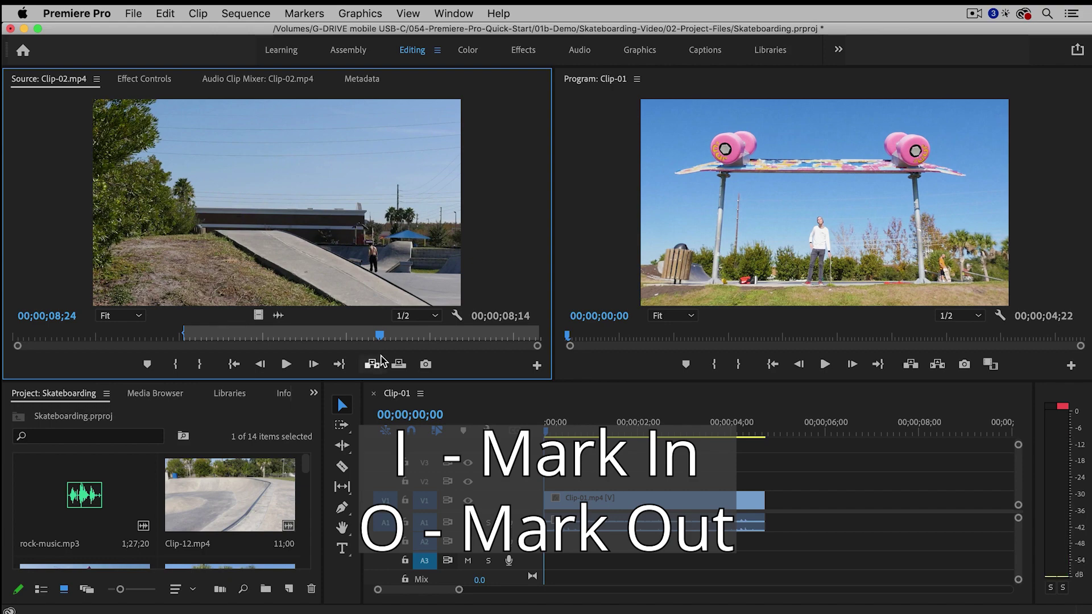
key("o")
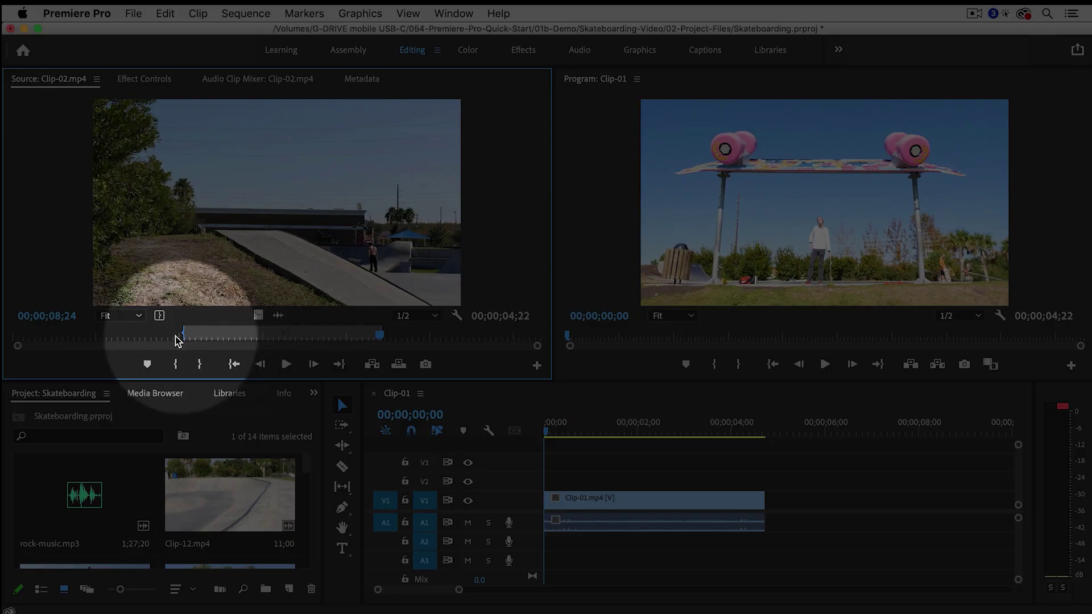
left_click_drag(256, 301, 766, 502)
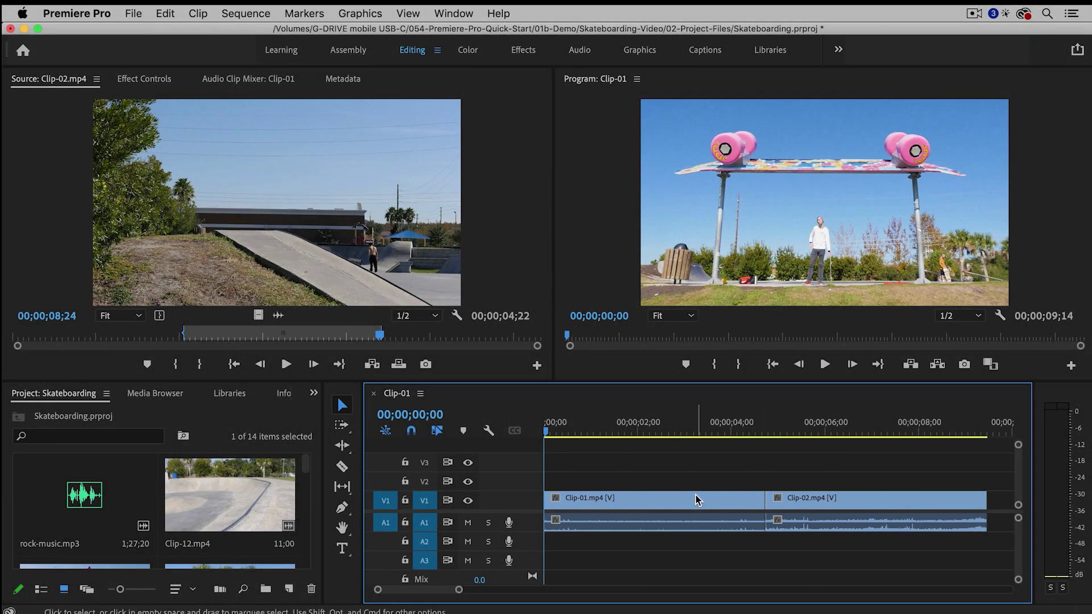
Open Clip-03.mp4 in the Source Monitor and mark its In point about 3 seconds in.
key("grave")
mouse_move(289, 414)
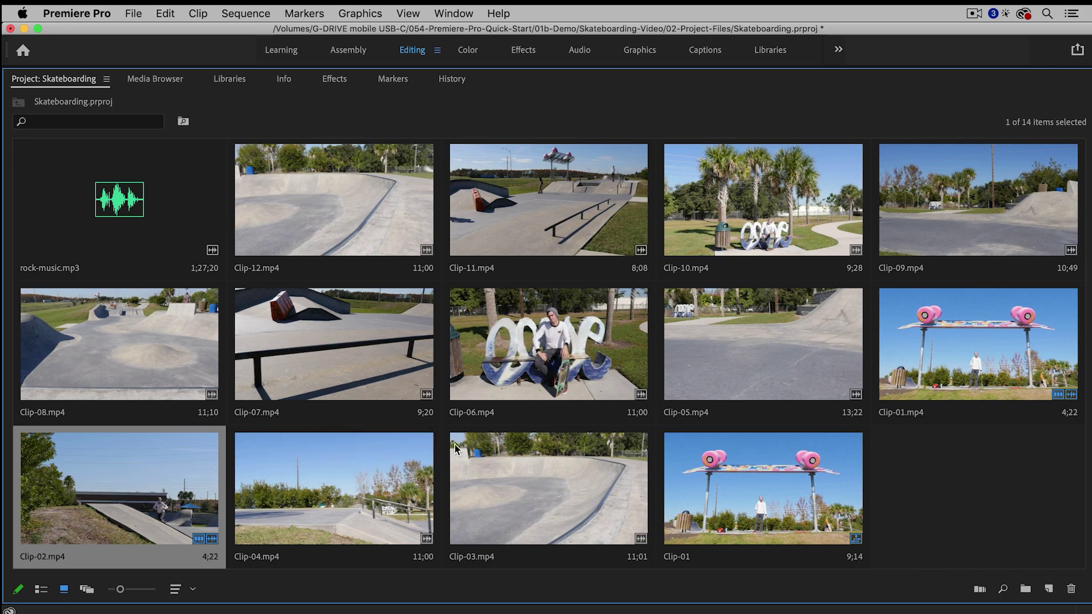
double_click(522, 455)
mouse_move(63, 340)
left_mouse_down()
mouse_move(288, 344)
mouse_move(446, 362)
left_mouse_up()
key("i")
Mark Clip-03.mp4's Out point at 00;00;08;26 and place the marked range directly after Clip-02.mp4 in the sequence.
key("Left")
key("Left")
key("Left")
key("Left")
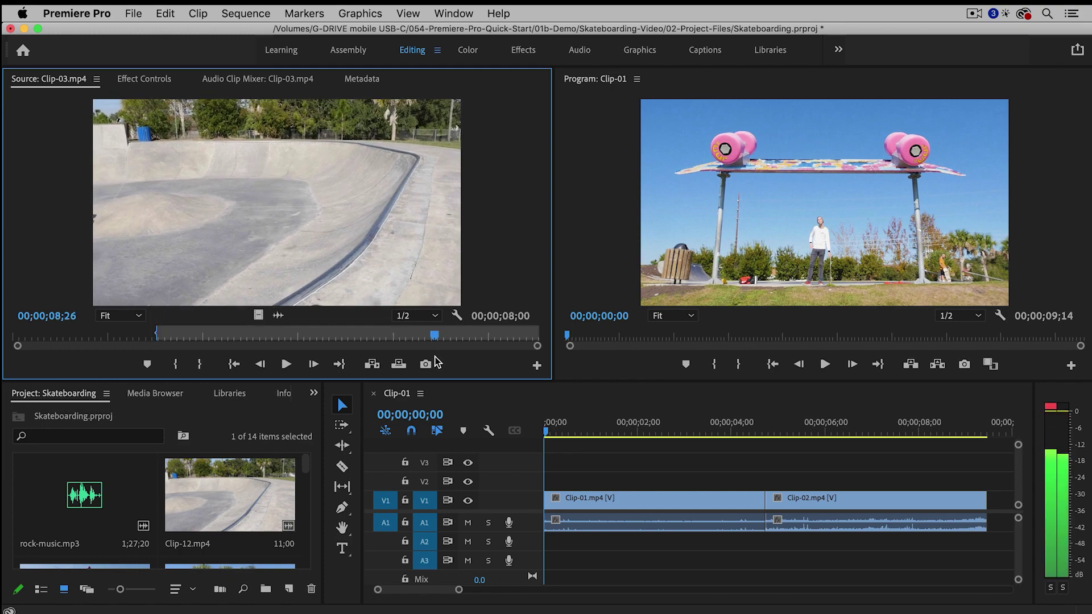
key("o")
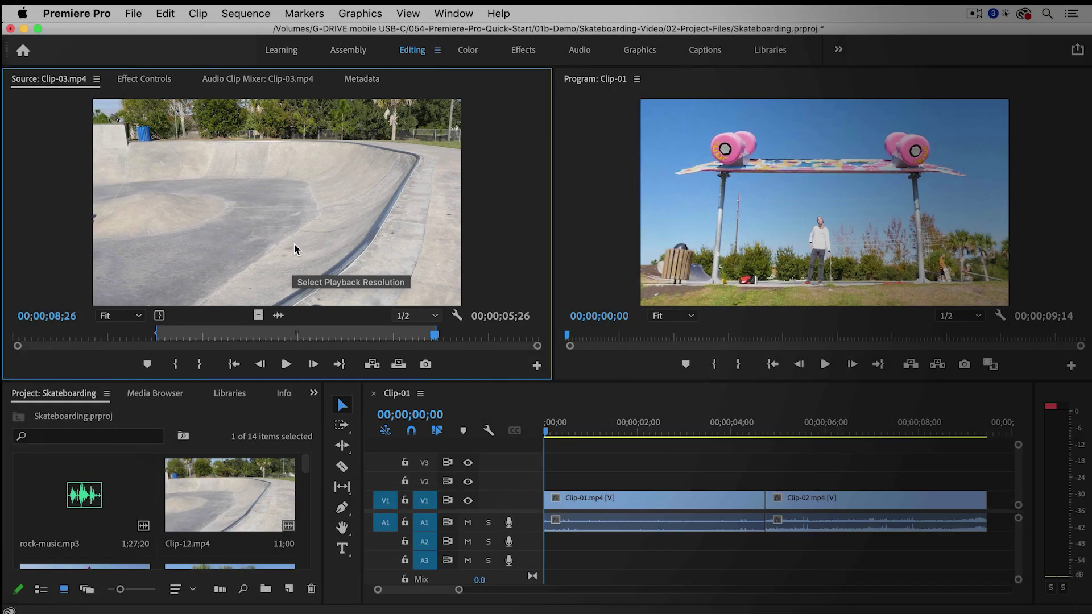
left_click_drag(294, 244, 1001, 526)
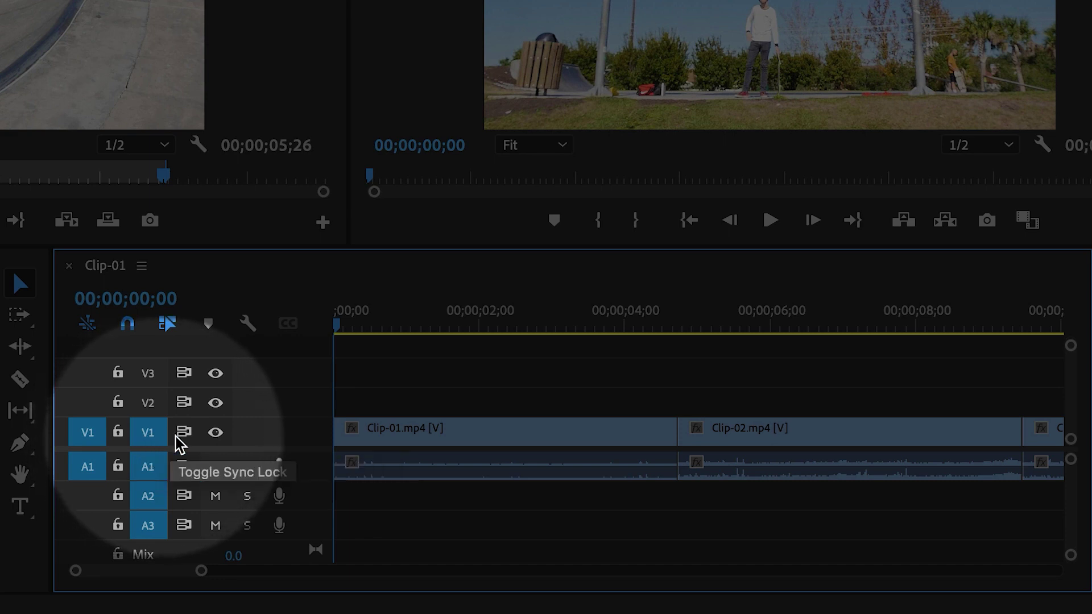
Expand track V1 to show clip thumbnails and zoom the timeline out until all three clips fit.
double_click(302, 438)
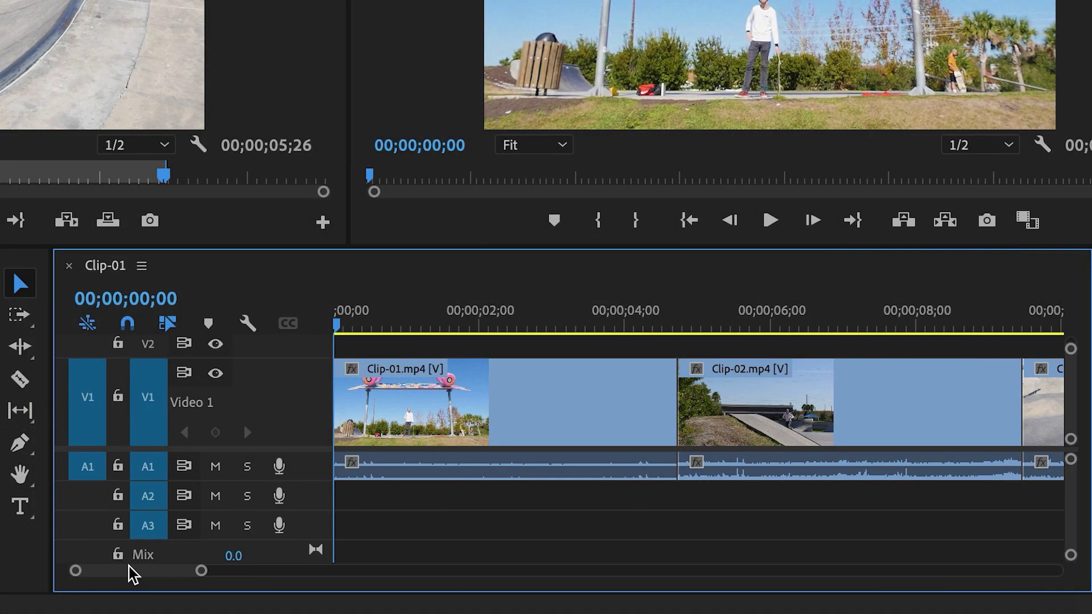
left_click_drag(134, 575, 111, 580)
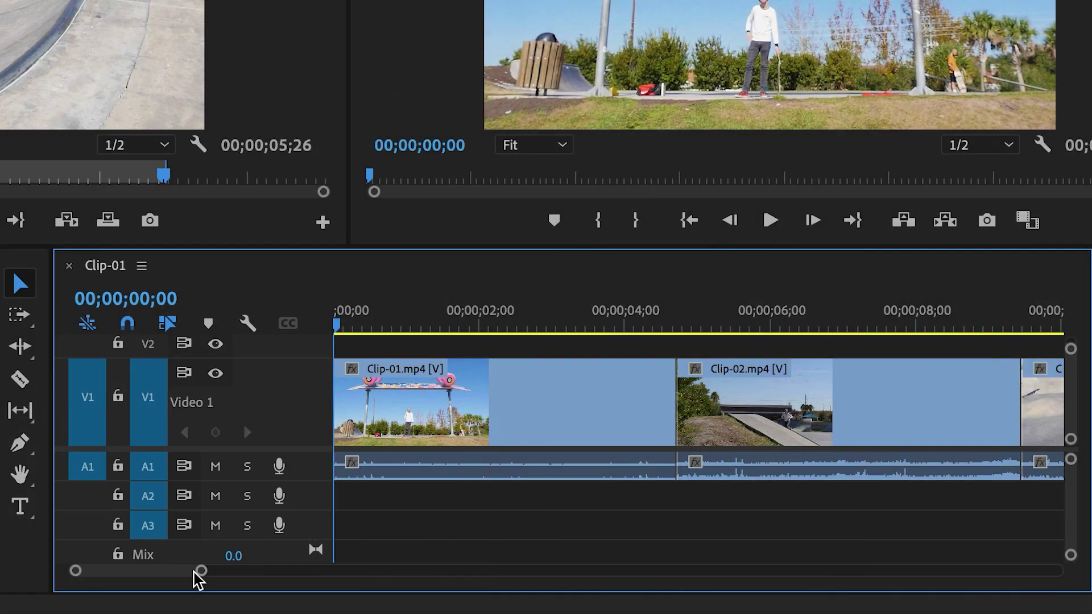
left_click_drag(200, 573, 346, 592)
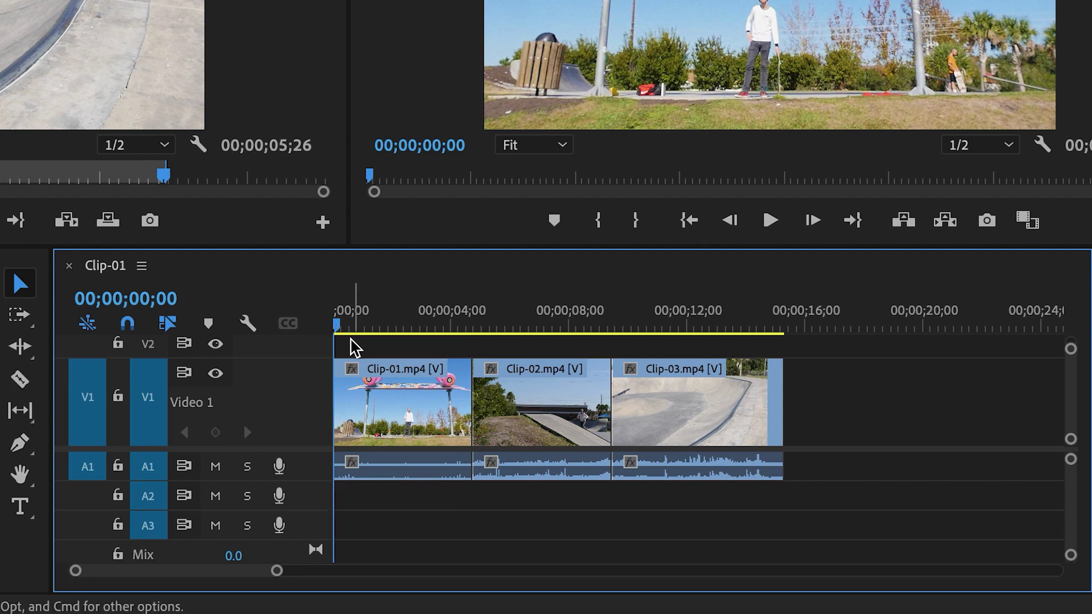
Play the assembled sequence from its start into Clip-03.mp4, stopping at 00;00;10;11.
key("space")
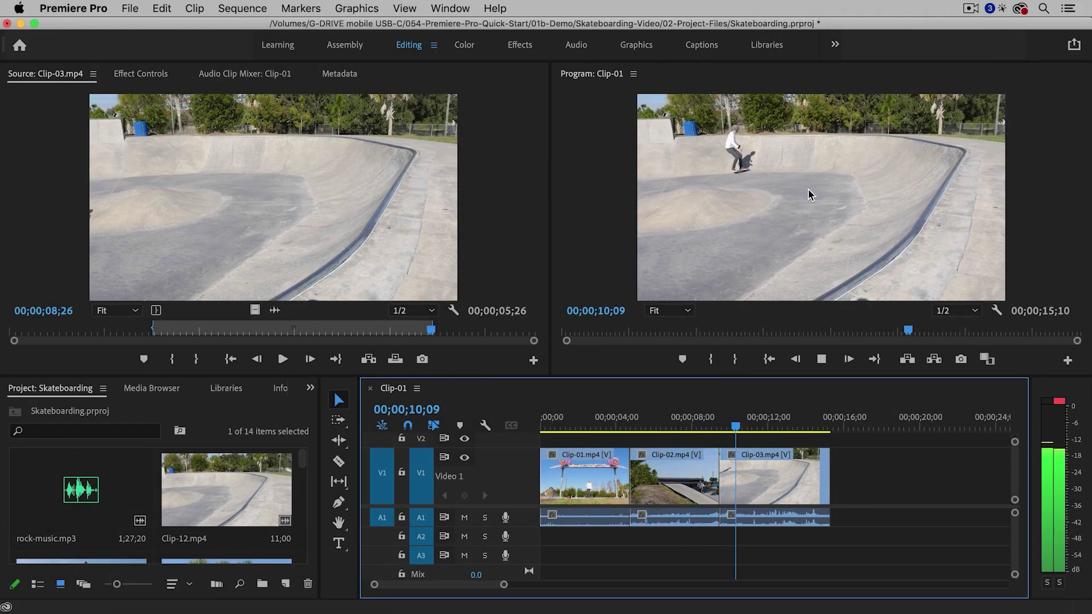
key("space")
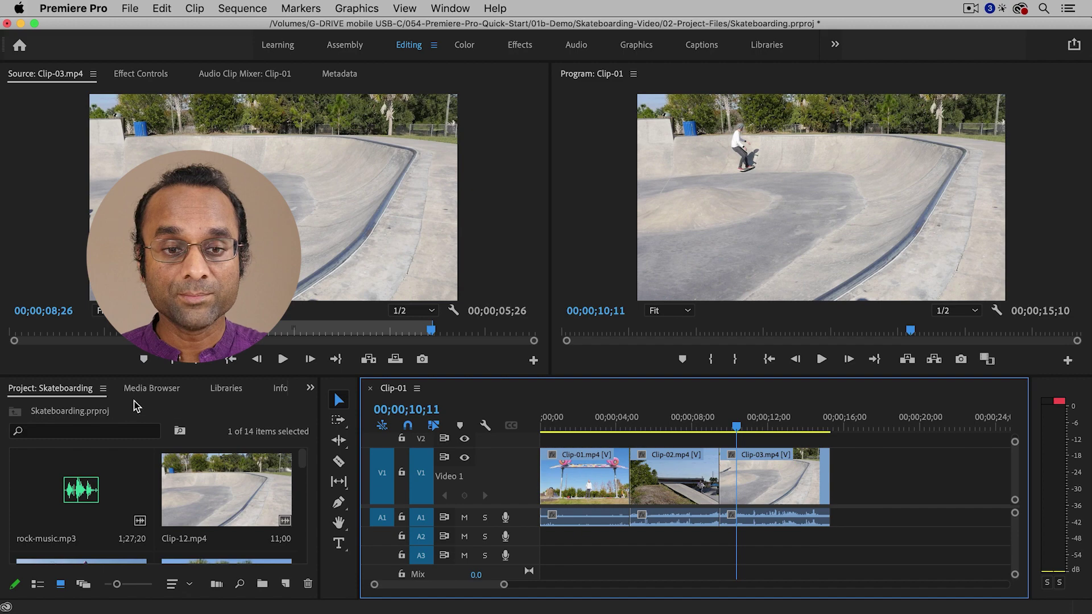
left_click(233, 417)
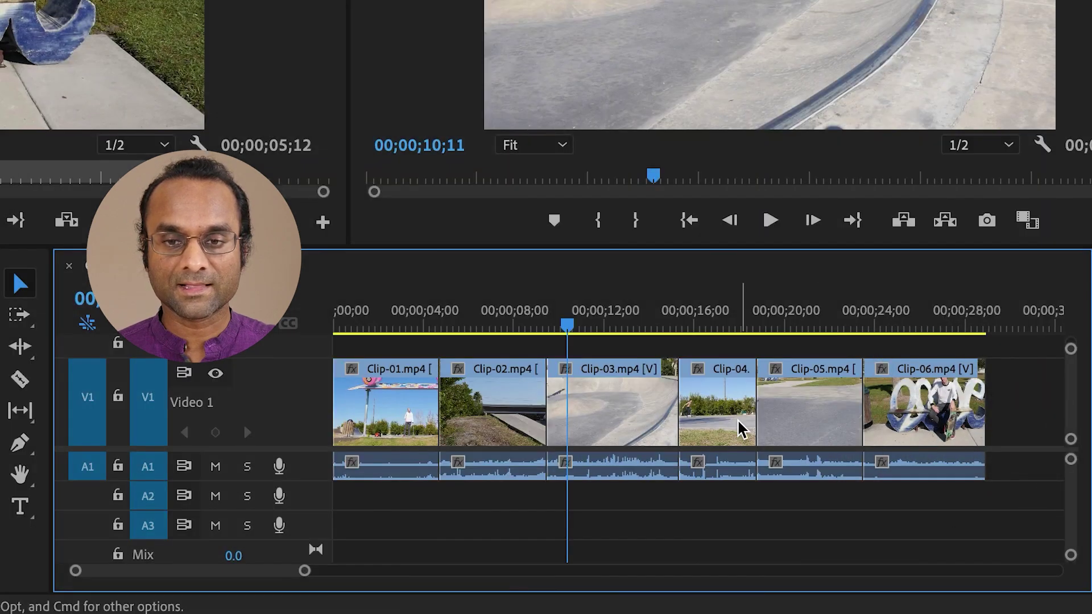
Review the opening clip in the sequence and park the playhead at 00;00;03;03 within Clip-01.mp4.
left_click(366, 318)
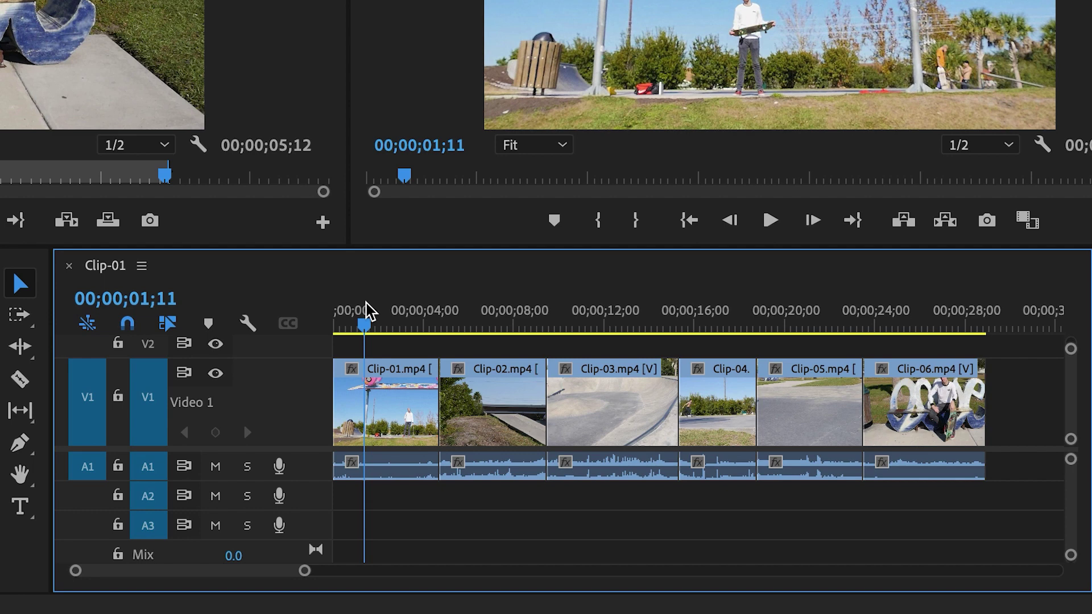
left_click(355, 330)
key("space")
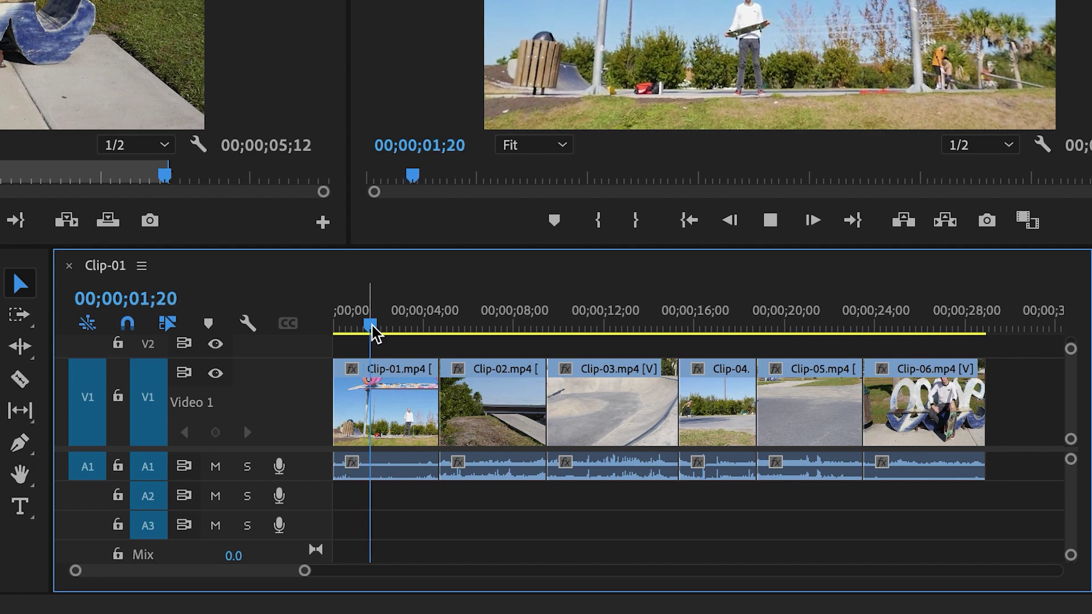
key("space")
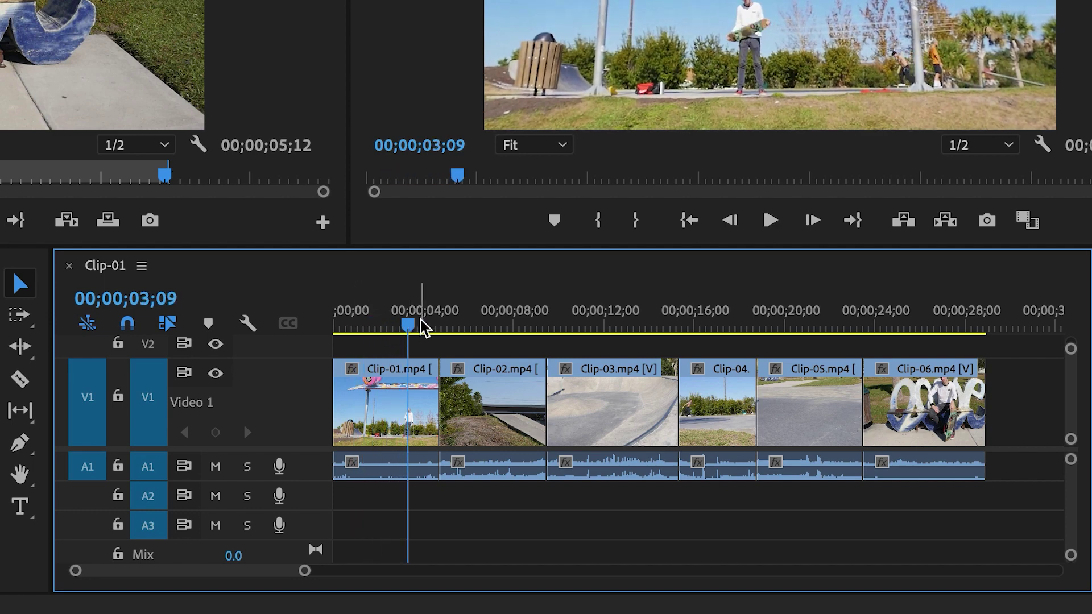
left_click_drag(414, 327, 407, 328)
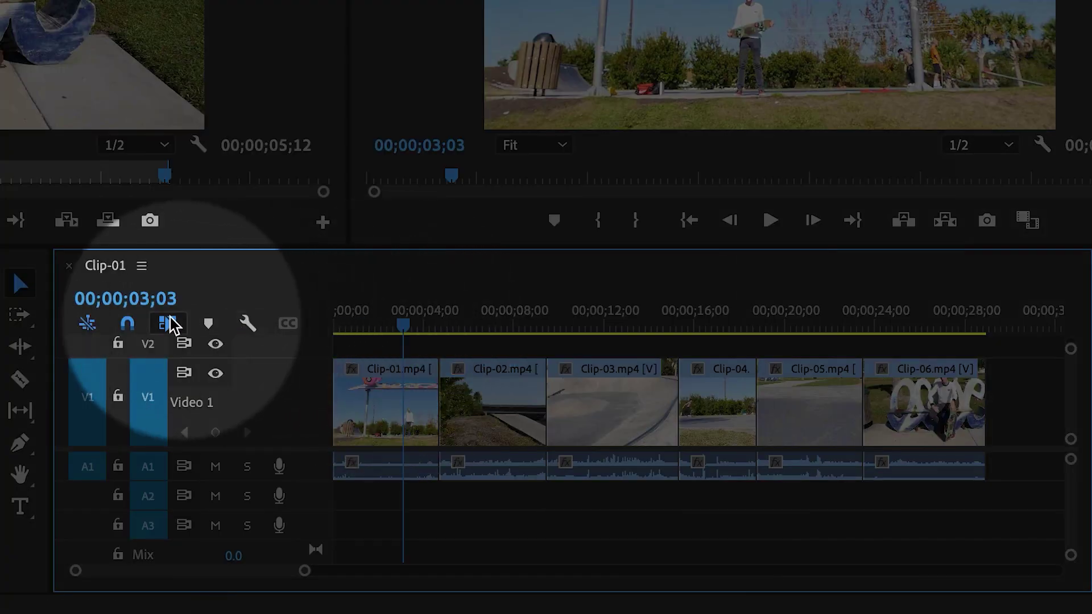
left_click(168, 323)
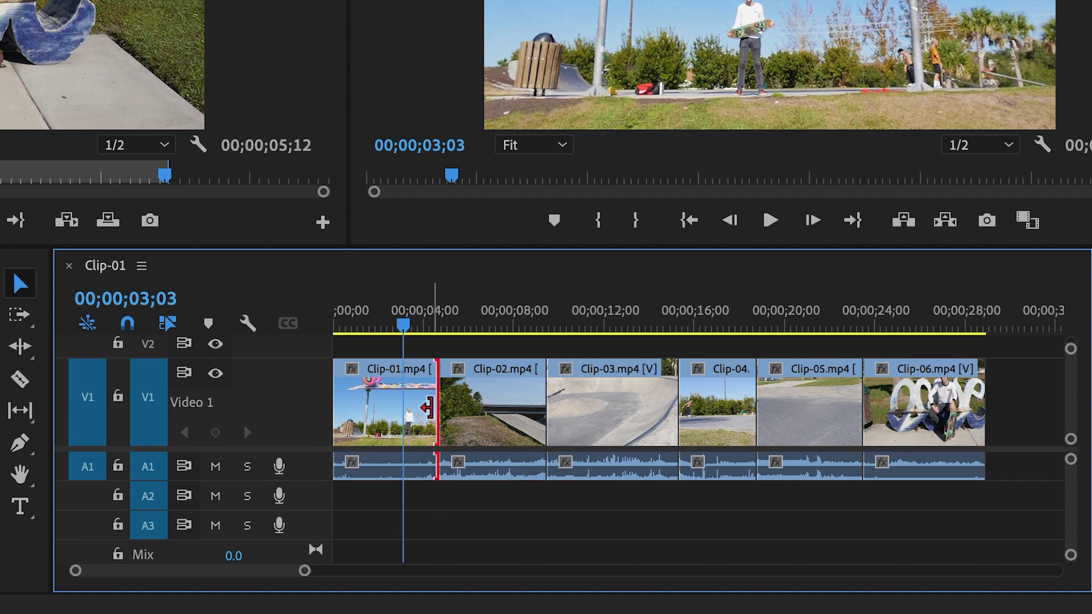
Trim the end of Clip-01.mp4 to the playhead at 00;00;03;03 and close the gap before Clip-02.mp4.
left_click_drag(423, 409, 393, 415)
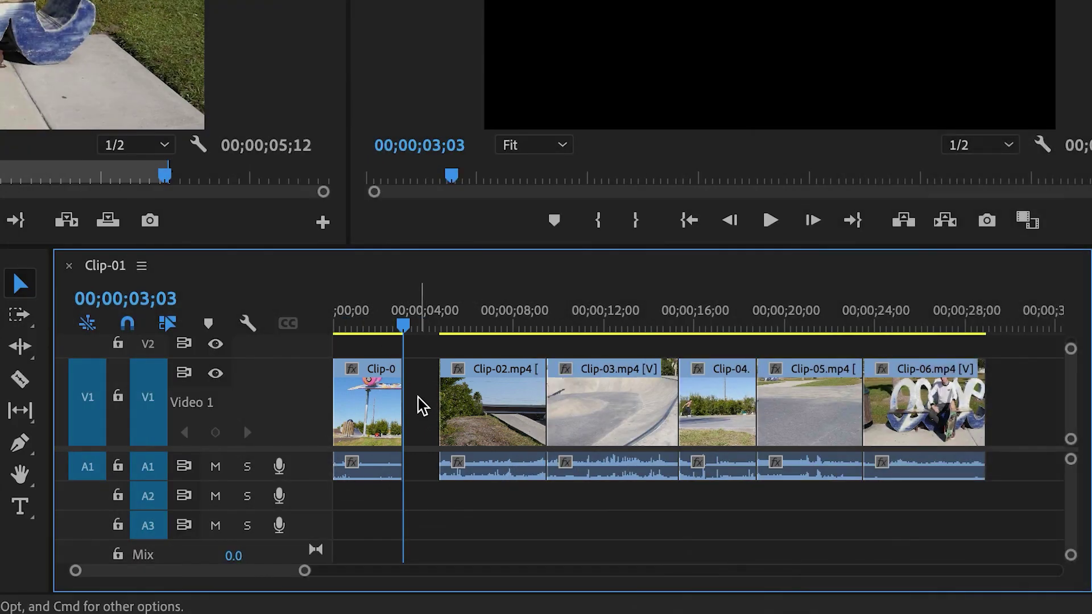
right_click(417, 395)
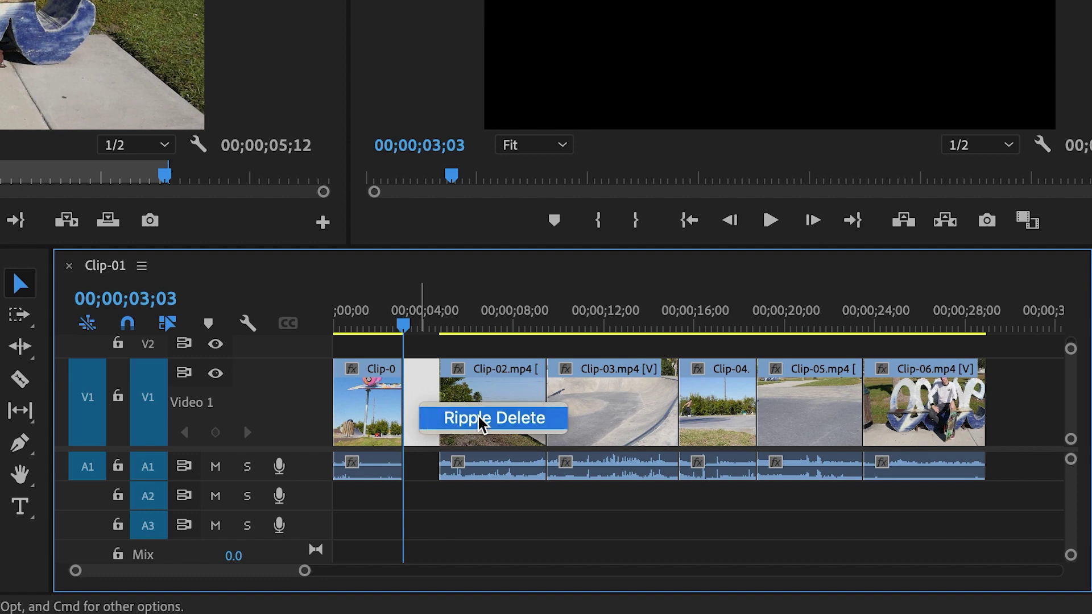
left_click(418, 401)
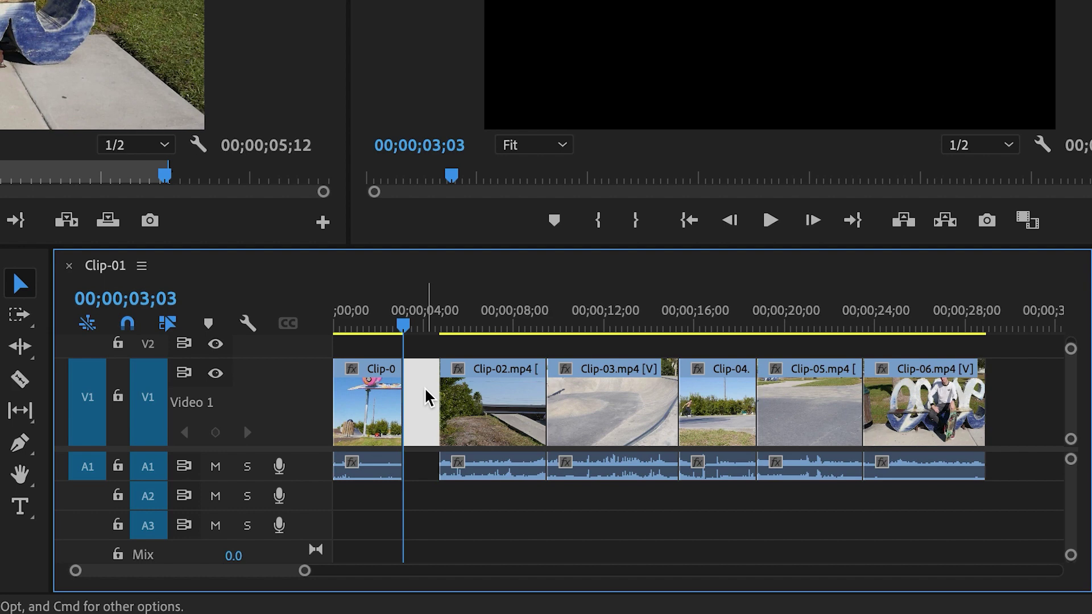
key("Delete")
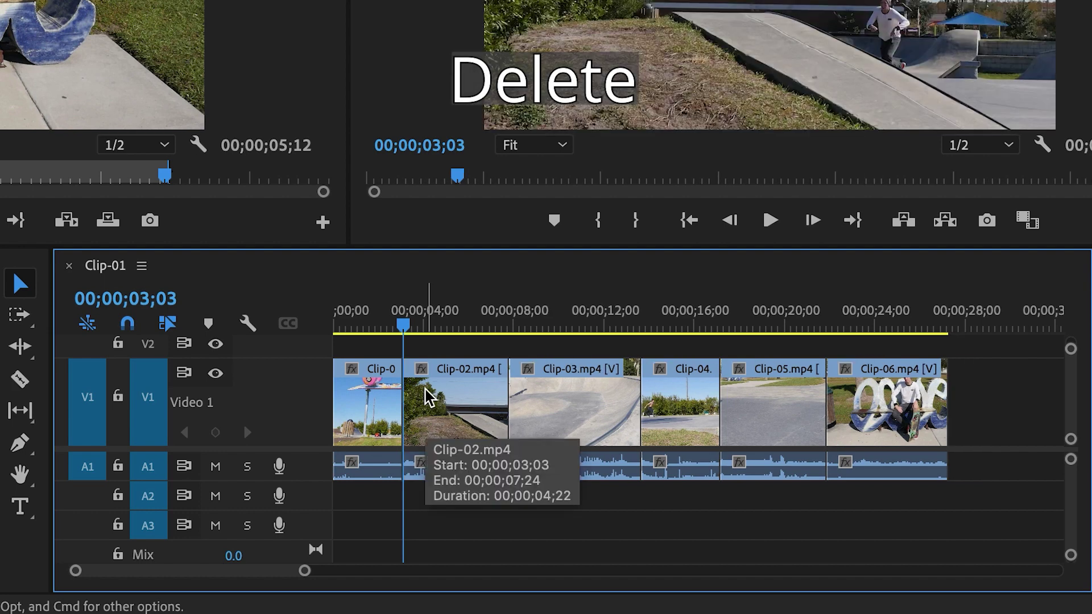
Trim Clip-02.mp4 to start at 00;00;04;02 and end at 00;00;07;05, and close the gaps on both sides of it.
left_click_drag(403, 324, 421, 329)
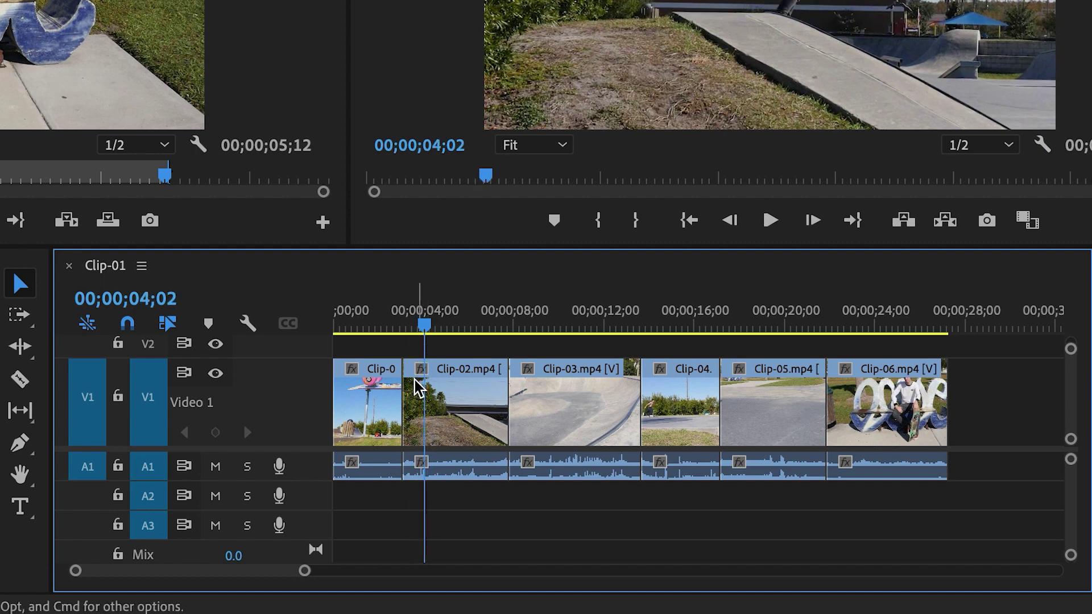
left_click_drag(411, 401, 418, 402)
left_click_drag(439, 337, 494, 339)
left_click_drag(508, 401, 482, 469)
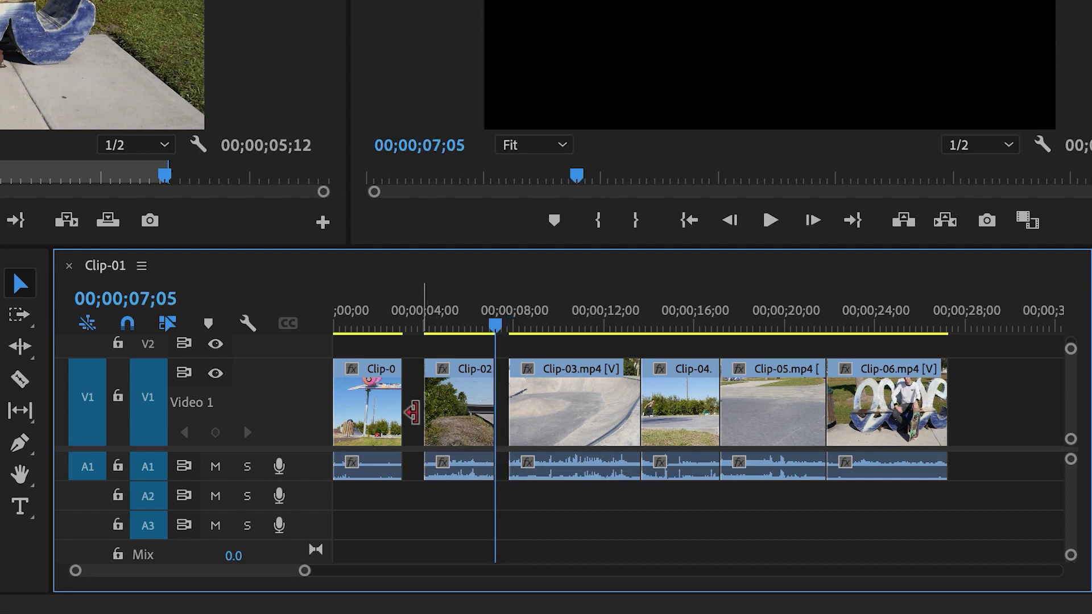
key("Delete")
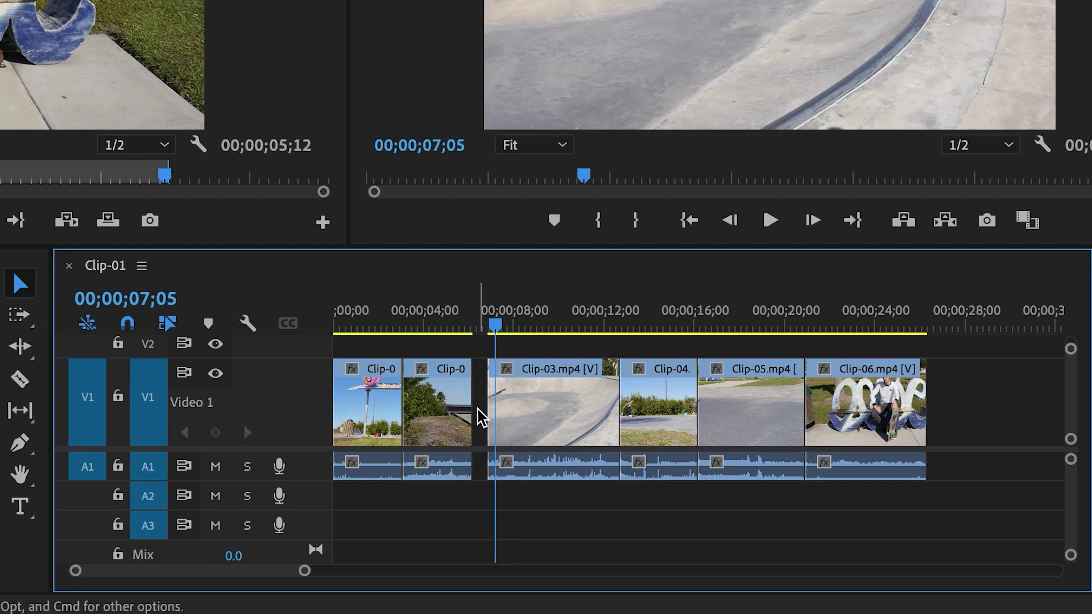
key("Delete")
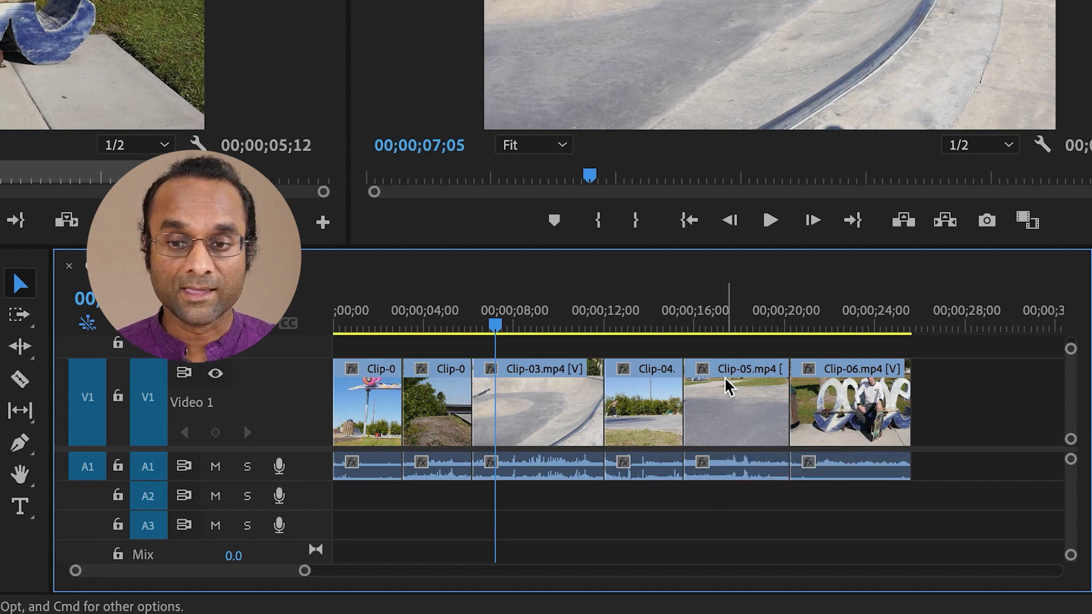
Trim the end of Clip-06.mp4 to 00;00;21;07, then extend and readjust it to a duration of 00;00;03;11.
left_click(845, 318)
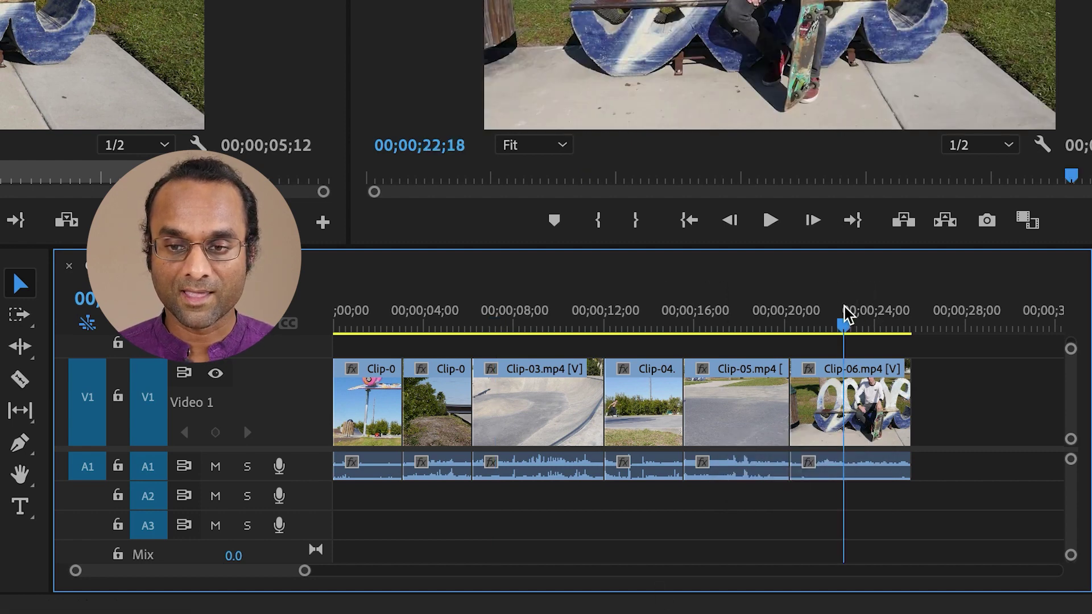
left_click_drag(830, 327, 814, 324)
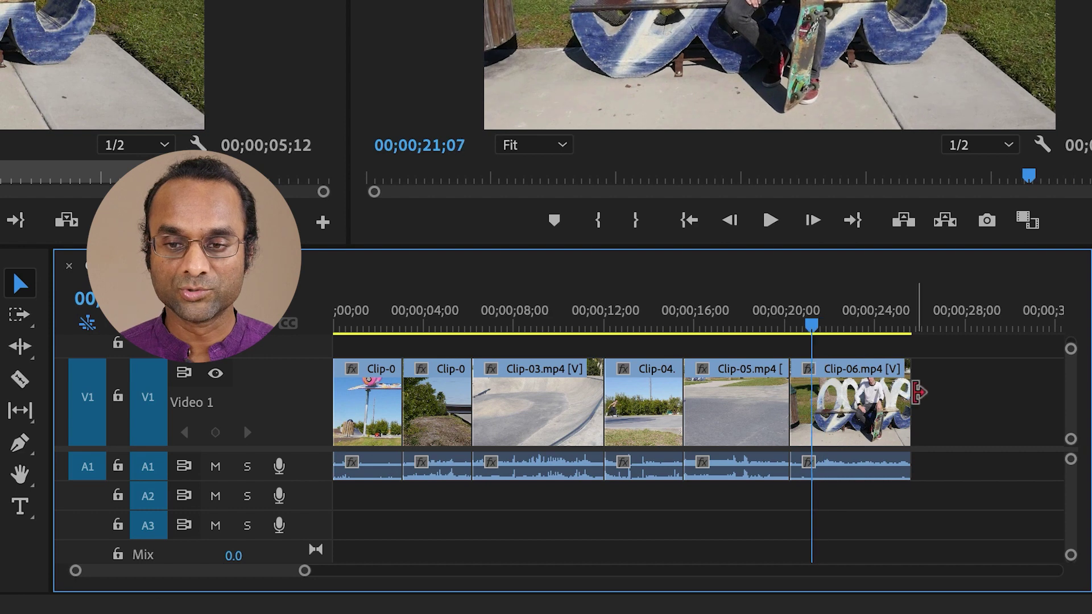
left_click_drag(908, 393, 810, 411)
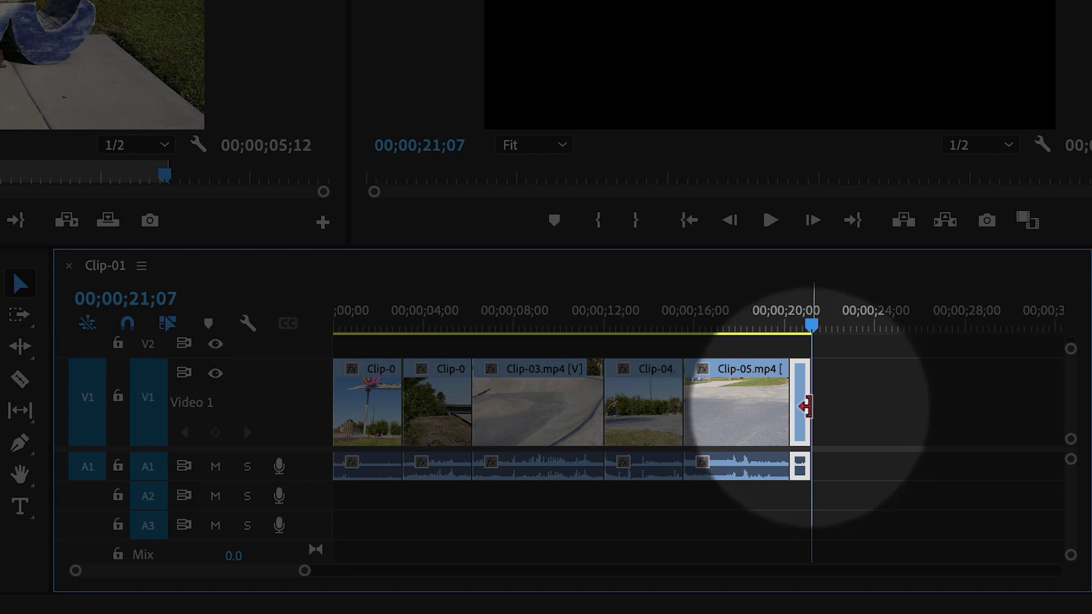
left_click_drag(802, 406, 984, 445)
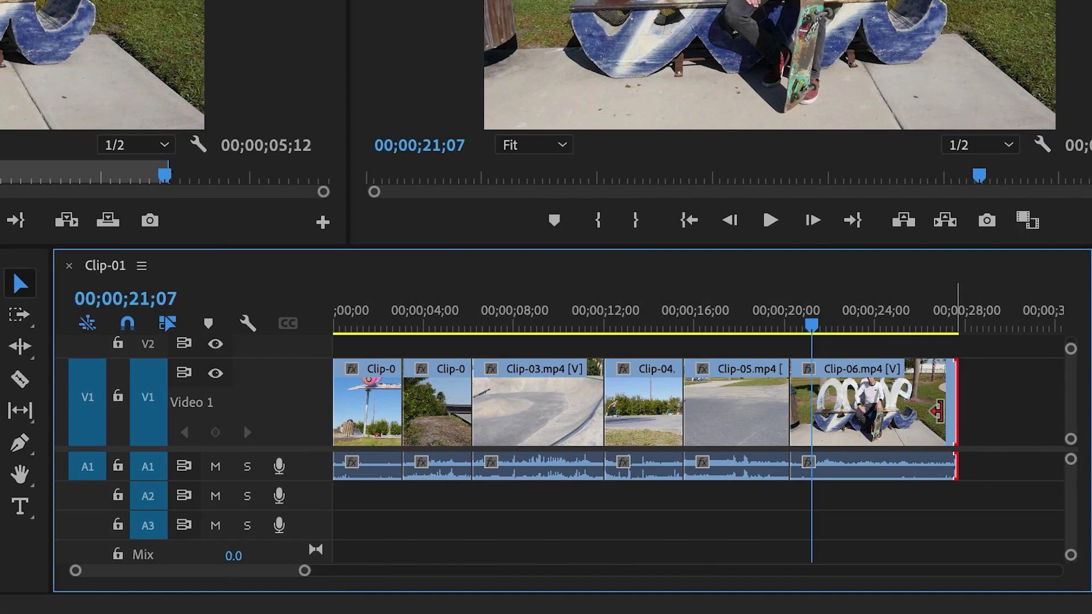
left_click_drag(949, 398, 861, 424)
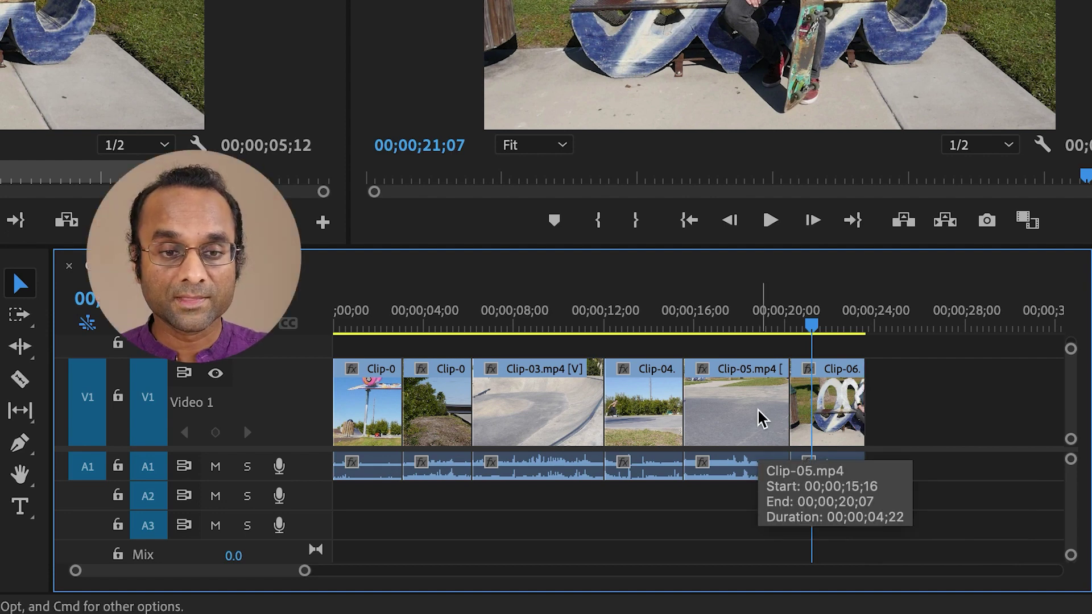
Shift Clip-06.mp4 about 4 seconds later on track V1, and move Clip-04.mp4 and Clip-05.mp4 together about 2.5 seconds later.
left_click(834, 394)
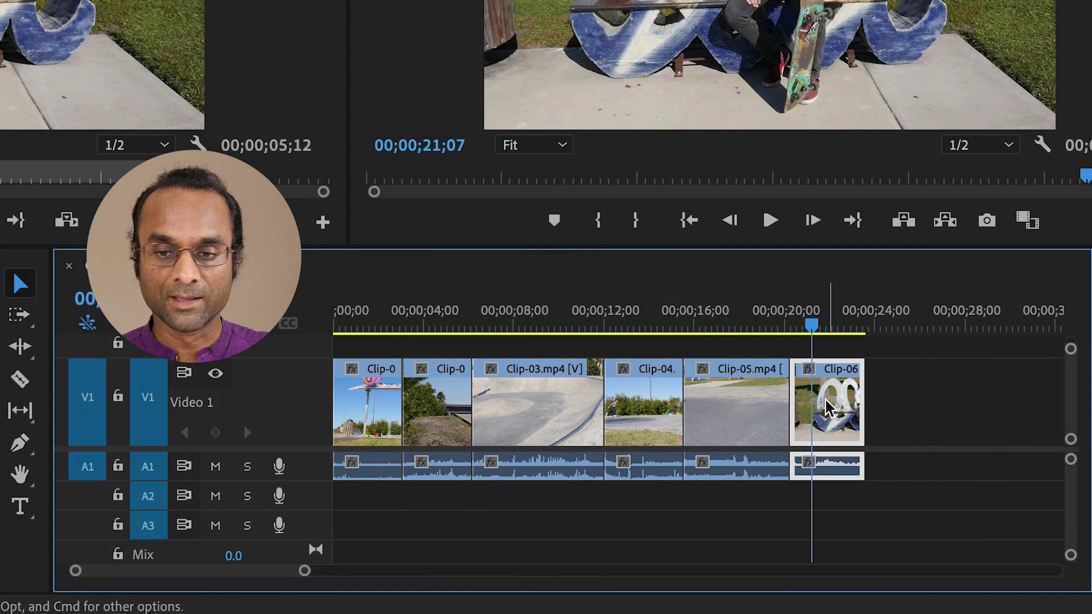
left_click_drag(824, 398, 914, 405)
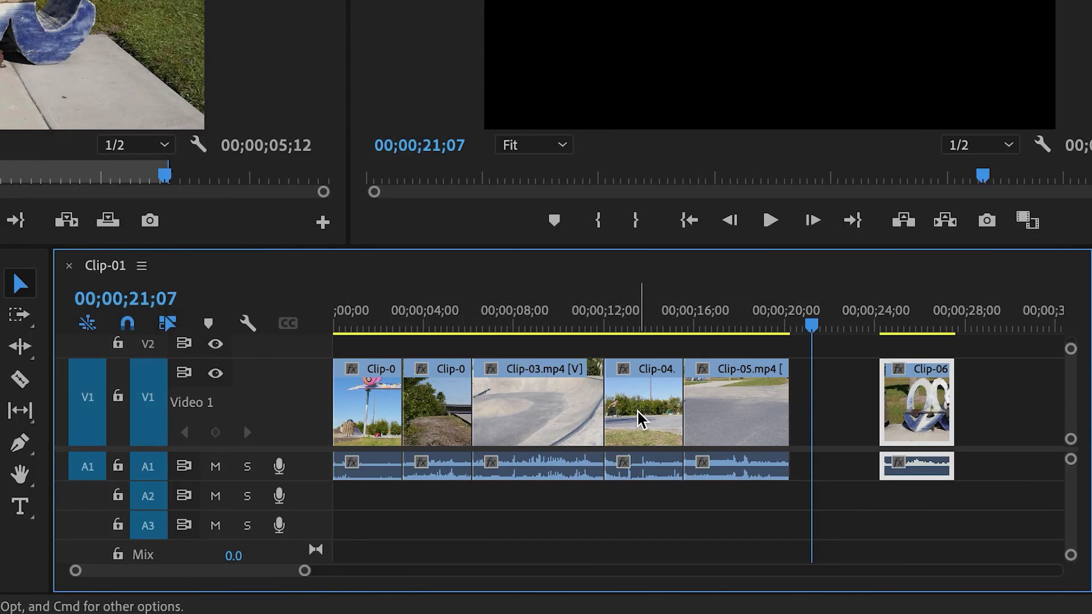
left_click(637, 410)
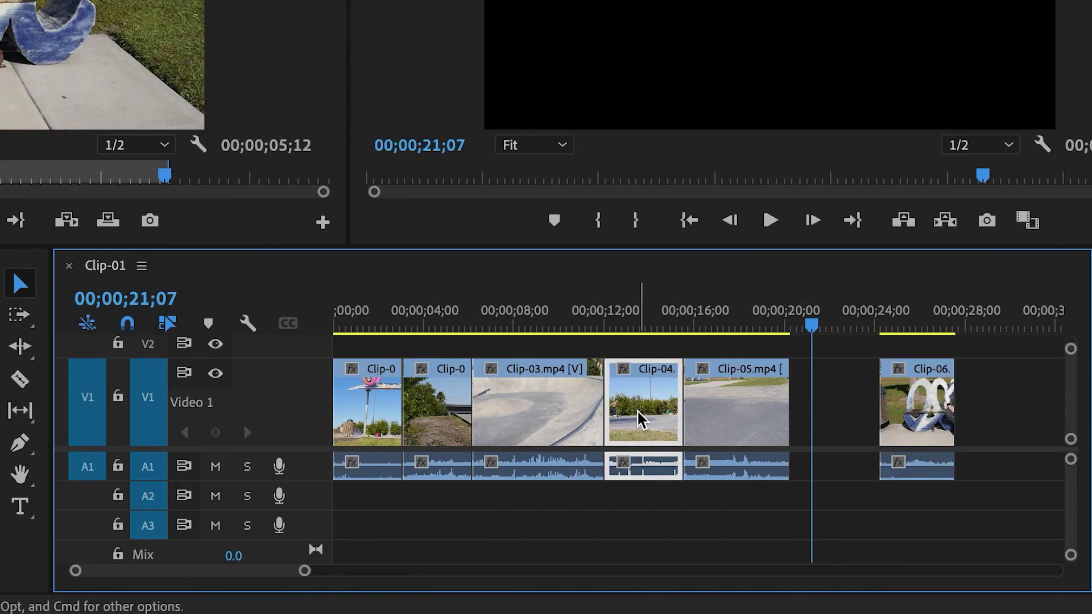
left_click(739, 424, "shift")
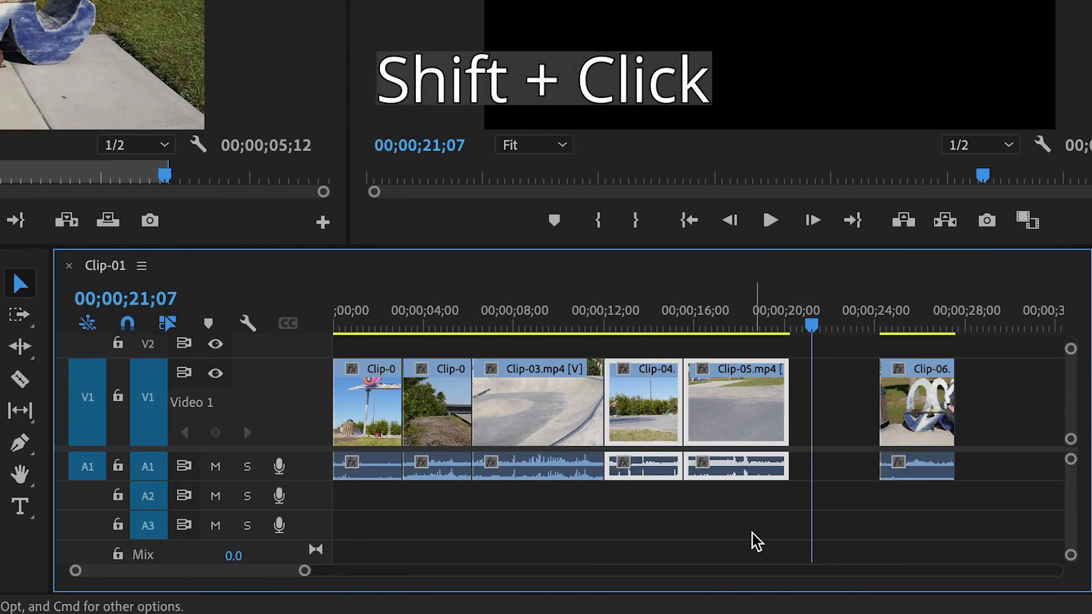
left_click_drag(646, 409, 701, 432)
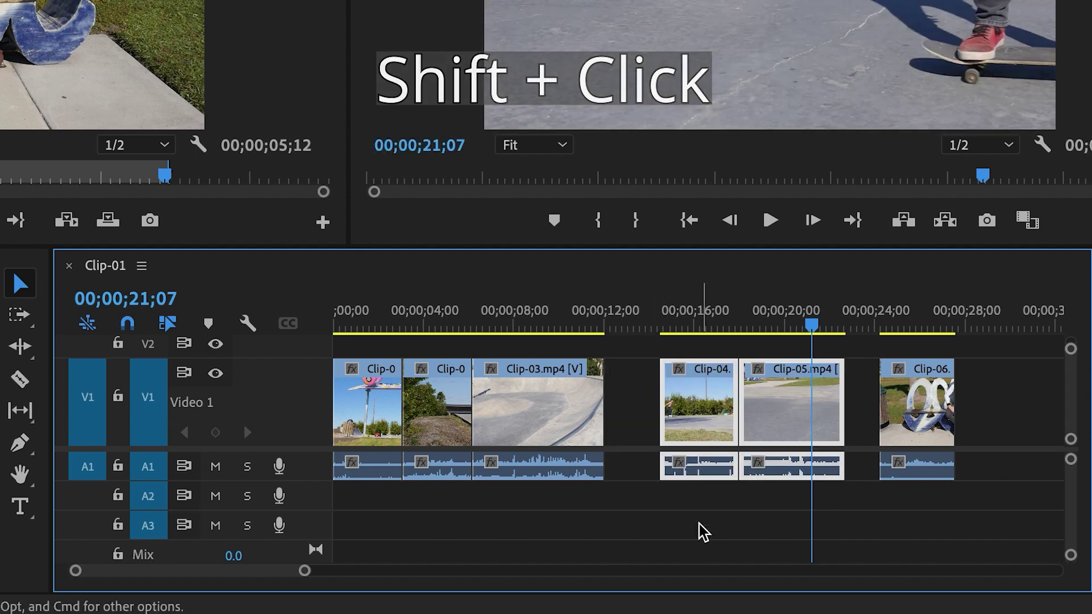
Marquee-select Clip-04.mp4, Clip-05.mp4 and Clip-06.mp4 and move them together back against the end of Clip-03.mp4.
left_click(646, 351)
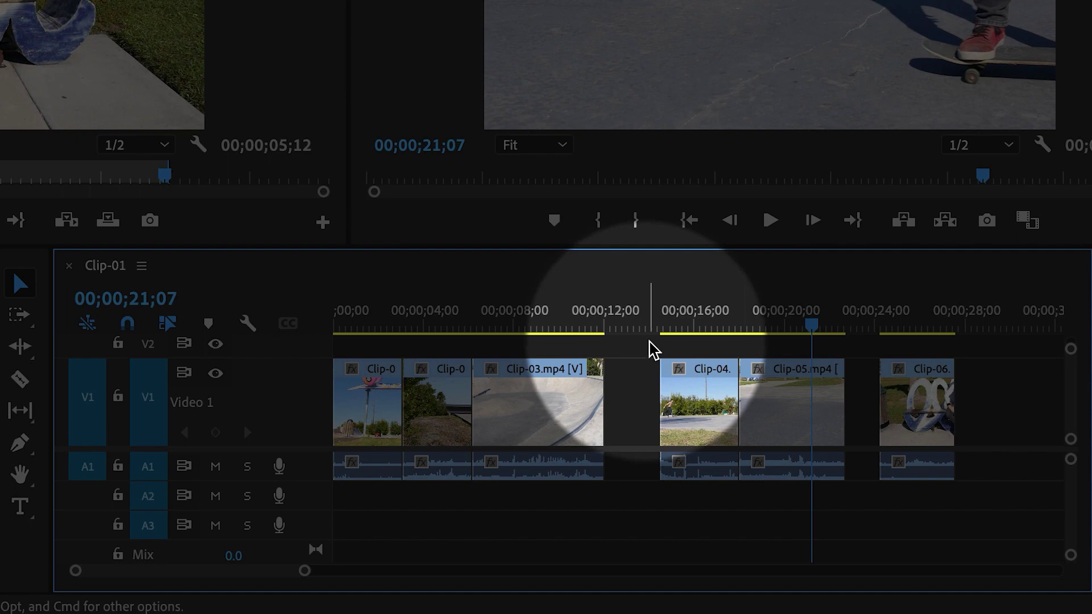
left_click_drag(645, 341, 867, 451)
left_click_drag(694, 406, 653, 406)
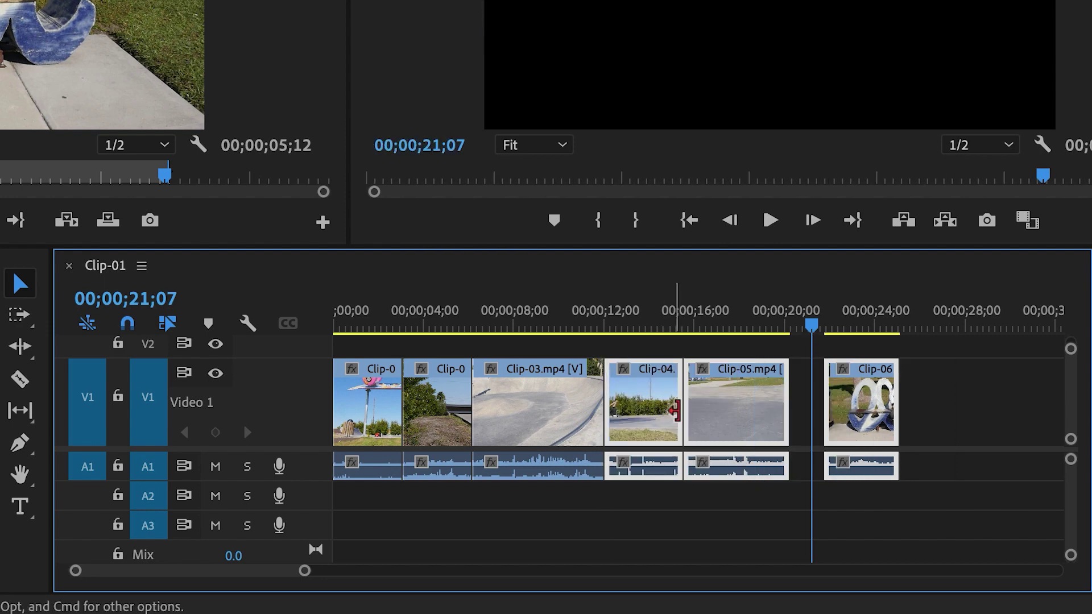
Try placing Clip-06.mp4 over the start of Clip-05.mp4, and undo the move so it sits directly after Clip-05.mp4.
left_click(864, 421)
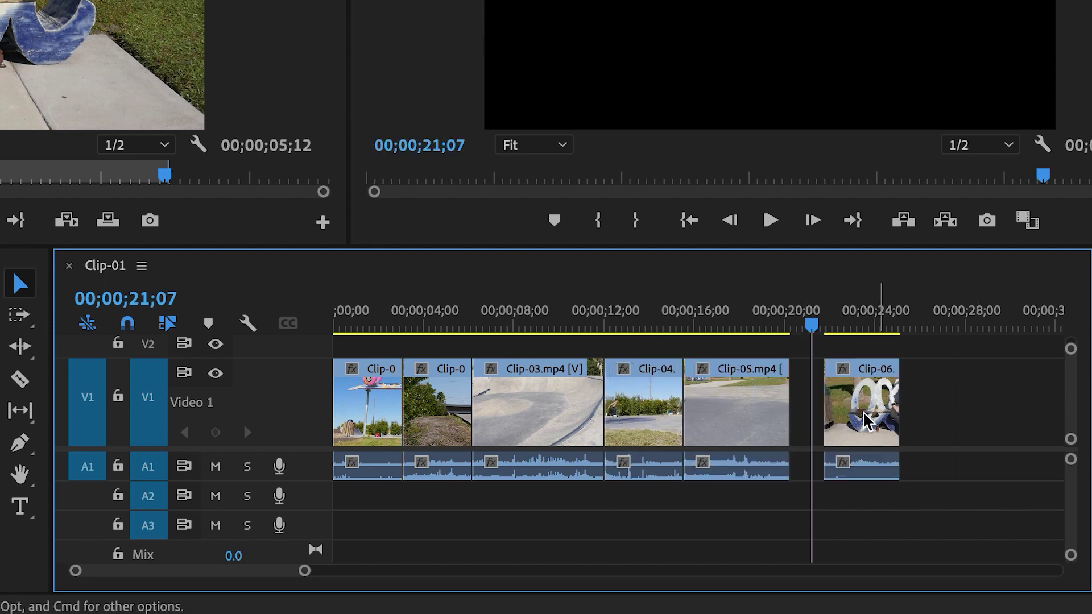
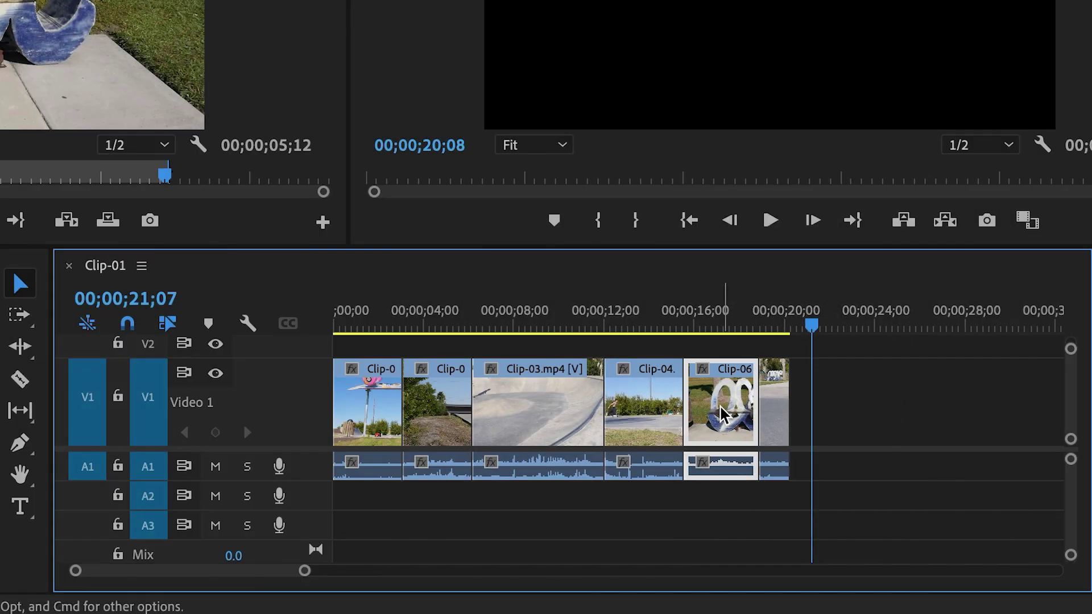
mouse_move(721, 413)
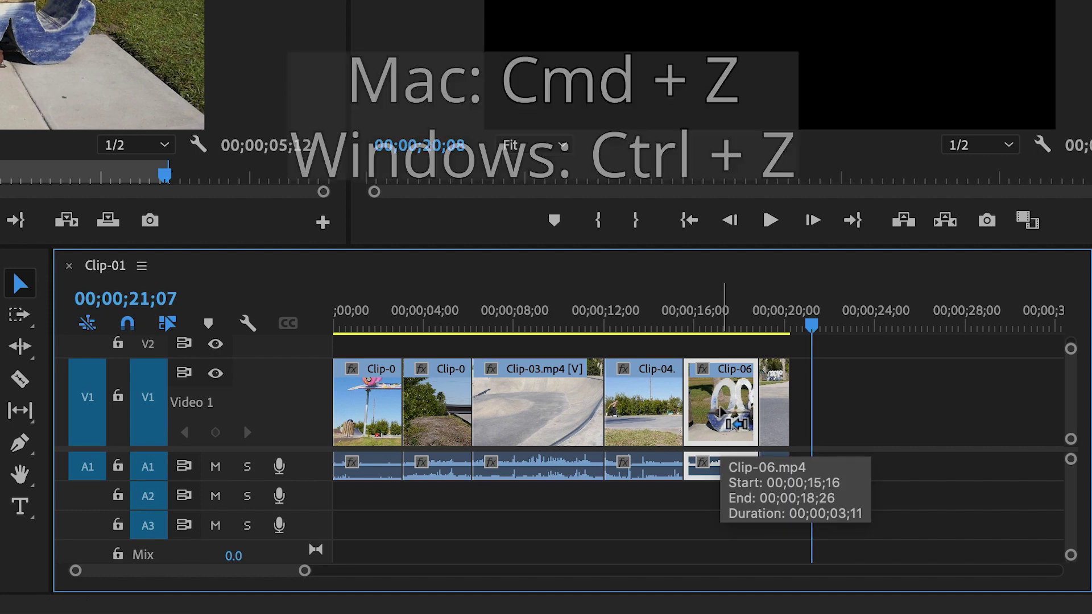
key("super+z")
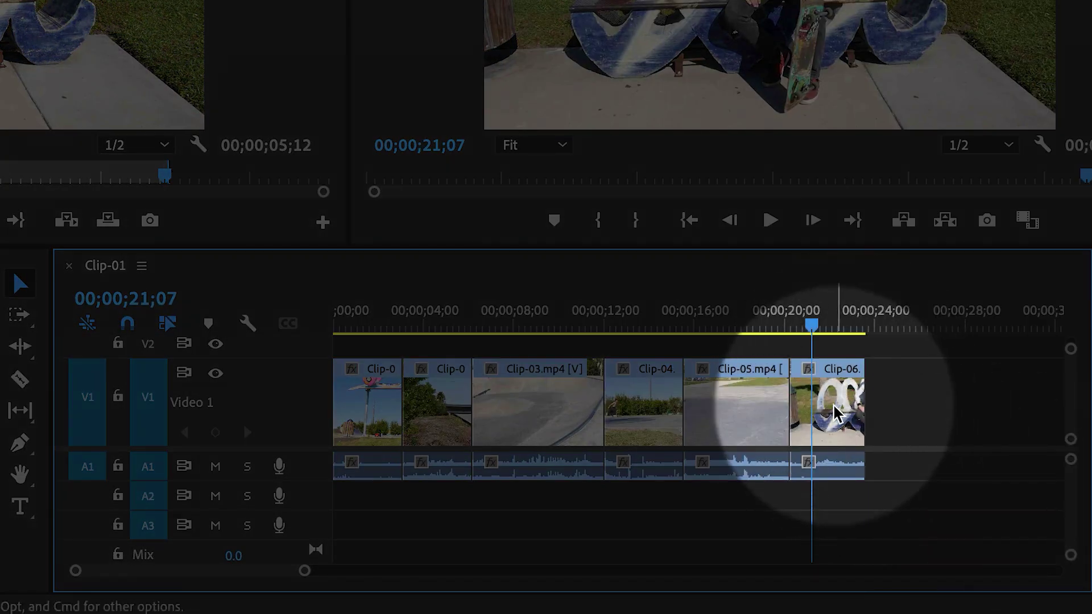
Cut Clip-06.mp4 from the end of the sequence.
left_click(831, 411)
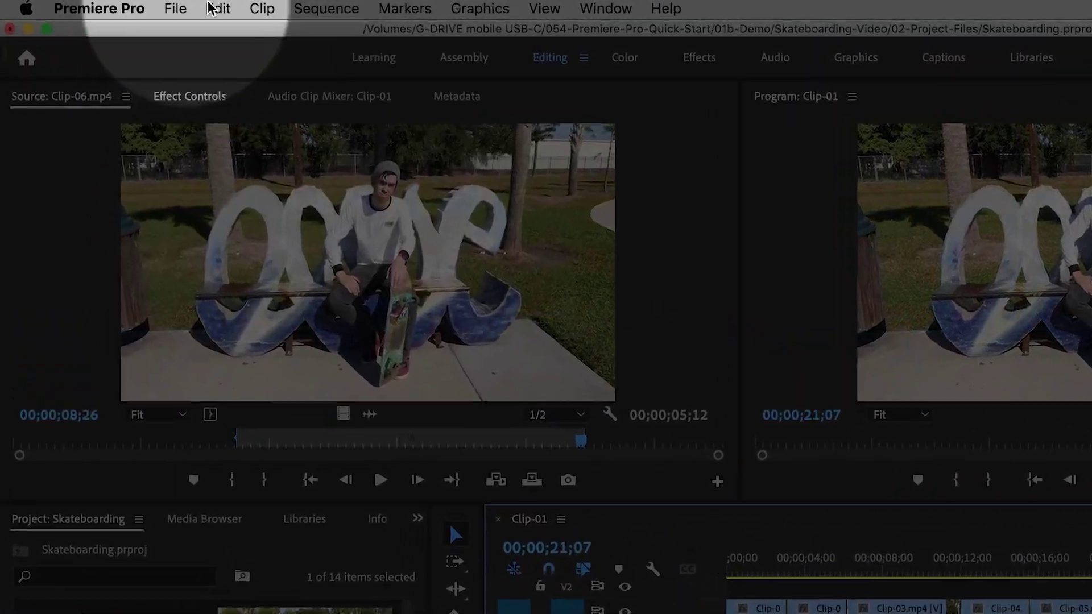
left_click(162, 9)
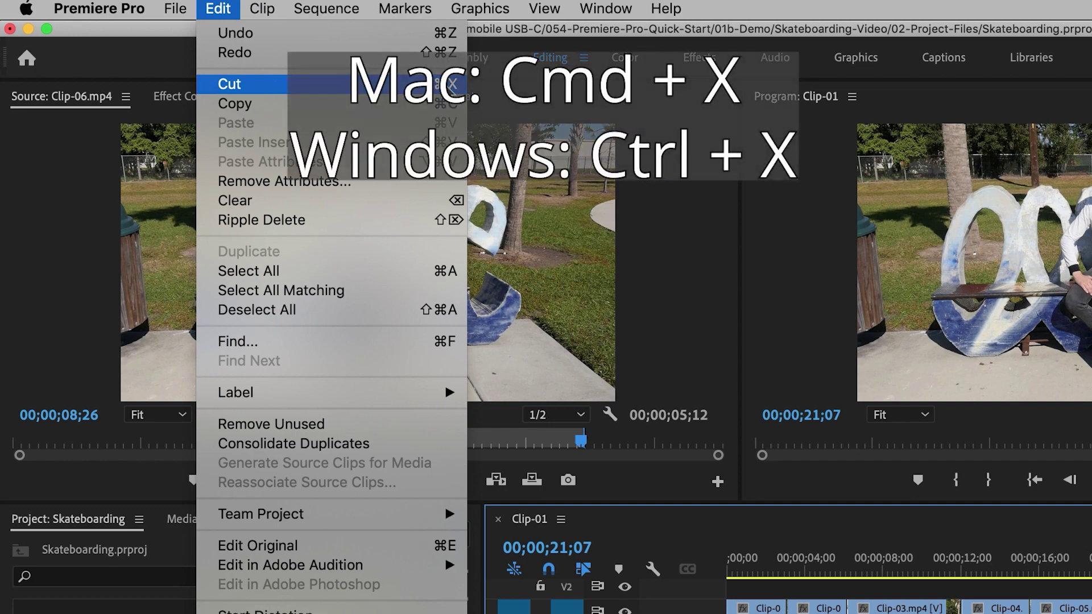
left_click(233, 84)
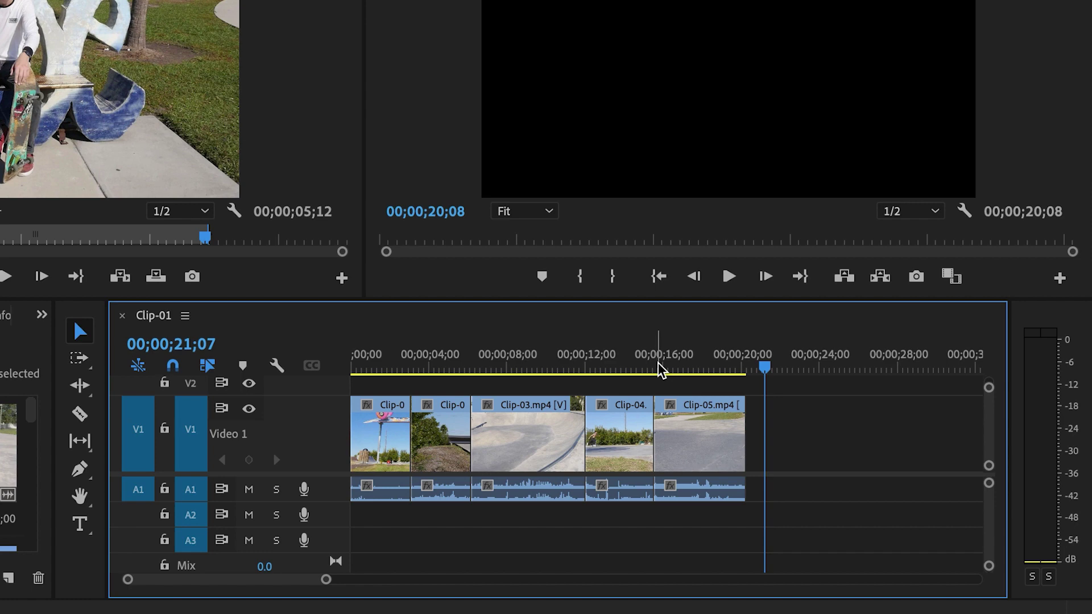
Jump between edit points to the start of Clip-05.mp4 at 00;00;15;16 and paste-insert the cut Clip-06.mp4 there.
key("Up")
key("Up")
key("Up")
key("Up")
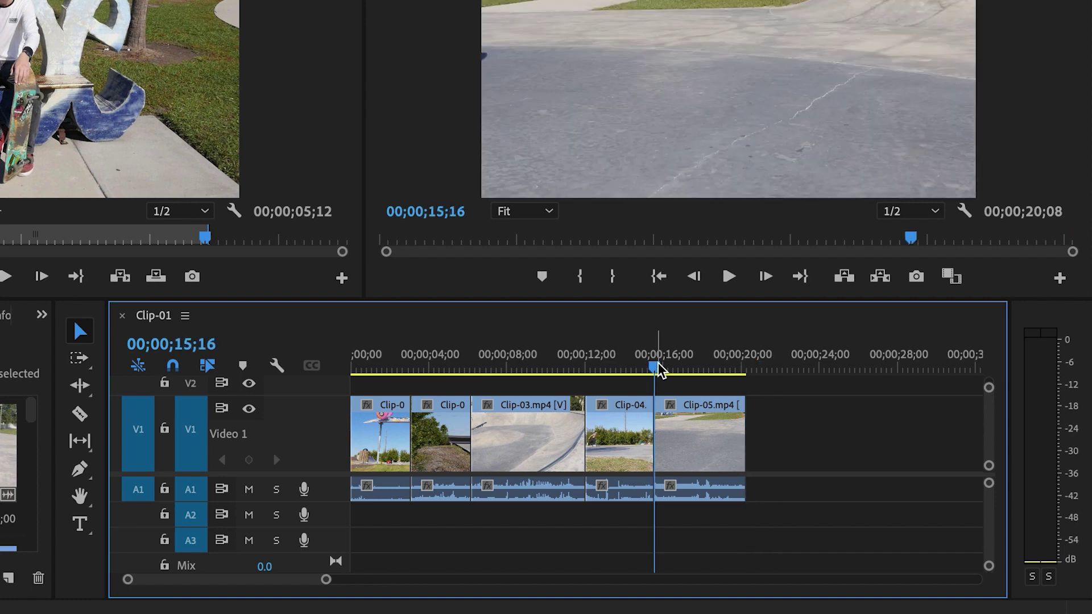
key("Down")
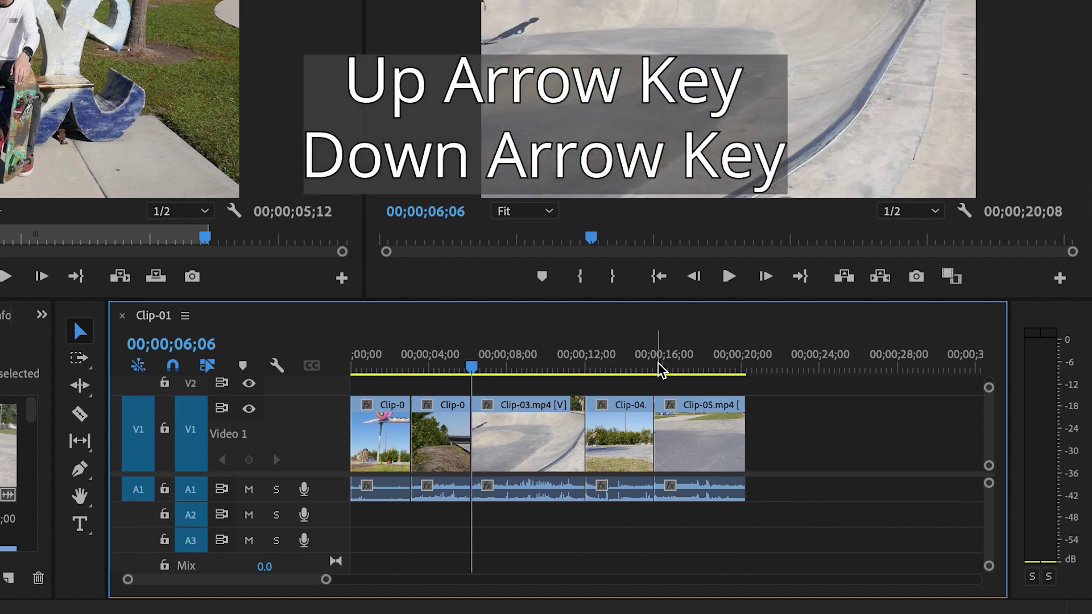
key("Down")
key("Down")
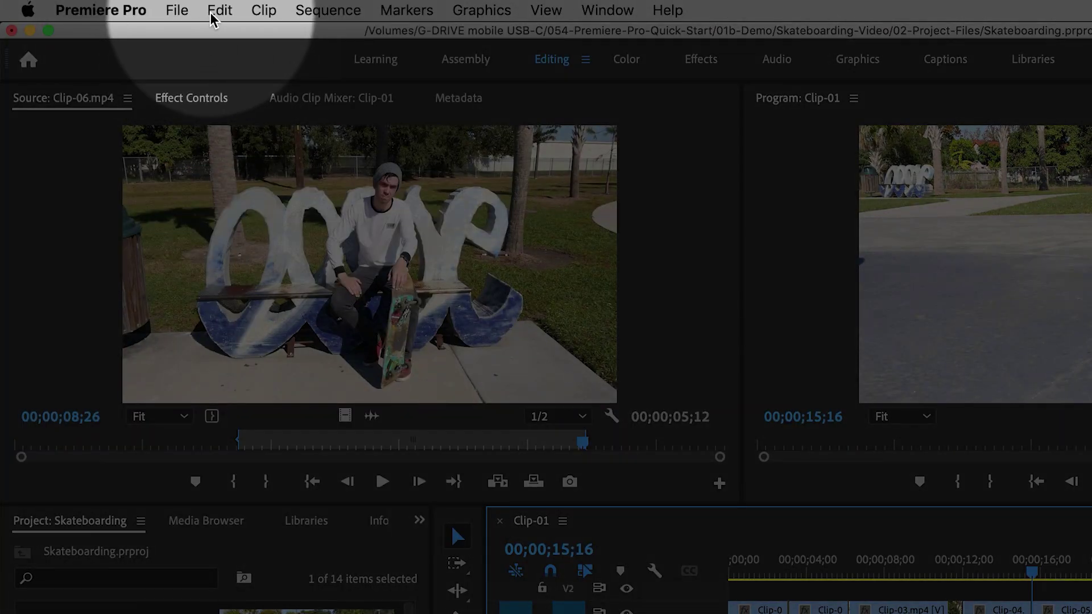
left_click(215, 11)
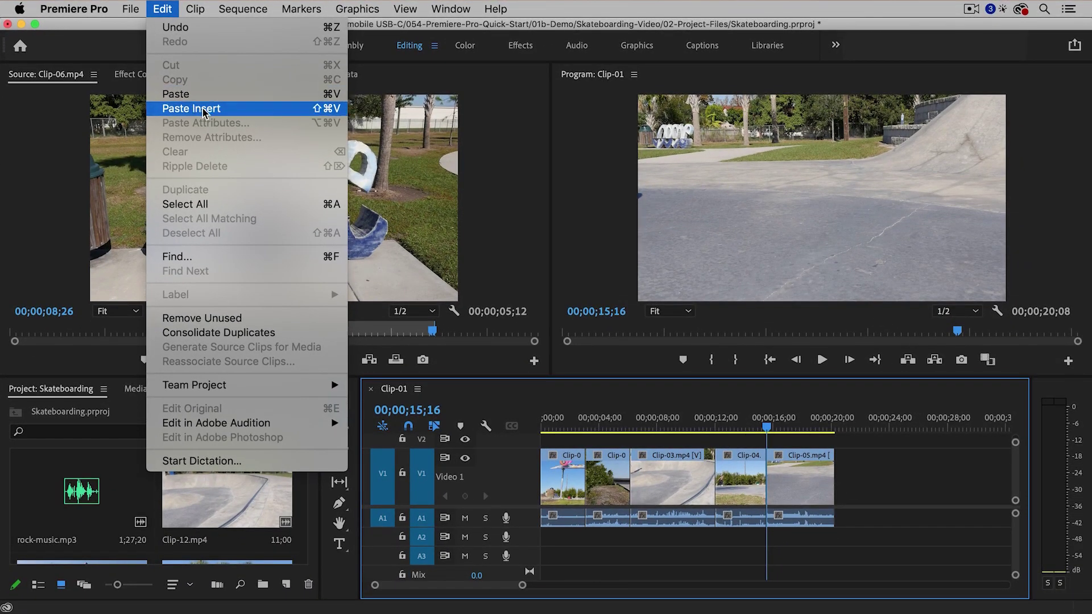
left_click(203, 110)
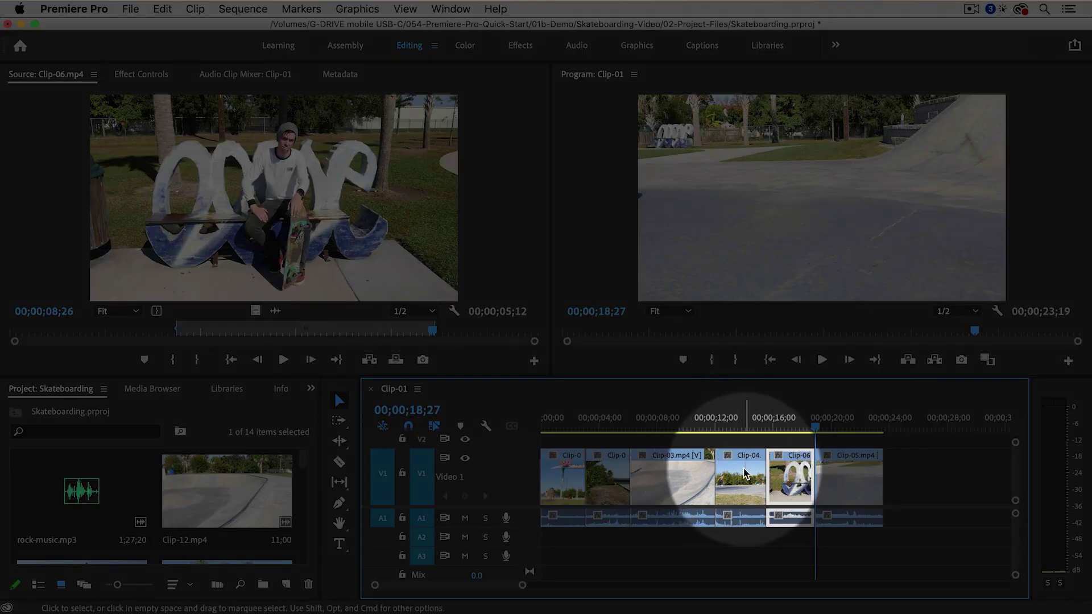
Cut Clip-04.mp4 out of the sequence and paste-insert it between Clip-01.mp4 and Clip-02.mp4 at 00;00;03;03.
left_click(743, 475)
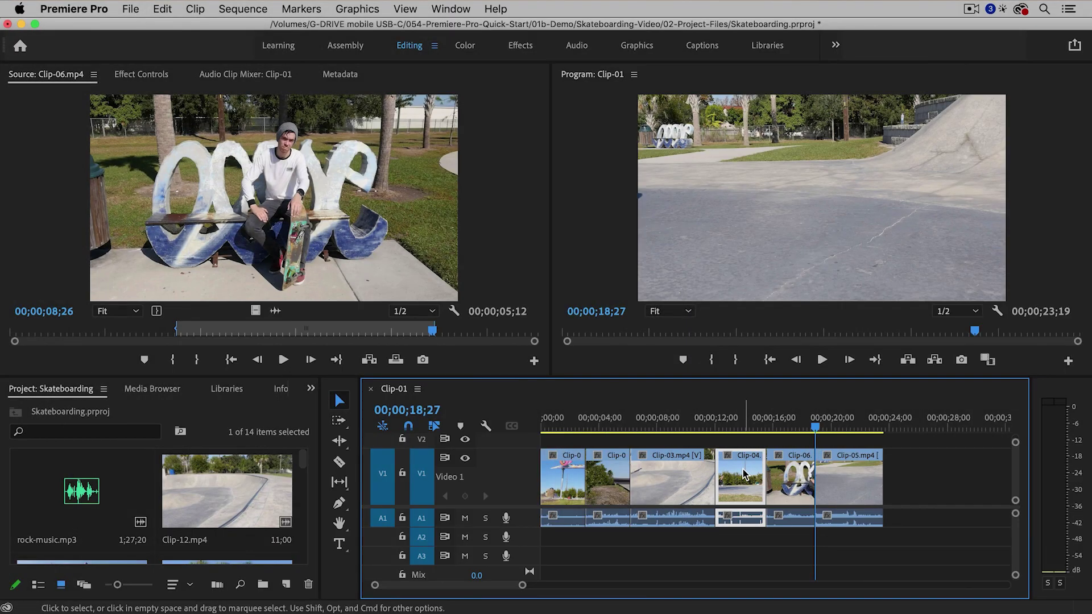
key("Delete")
key("Up")
key("Up")
key("Up")
key("Up")
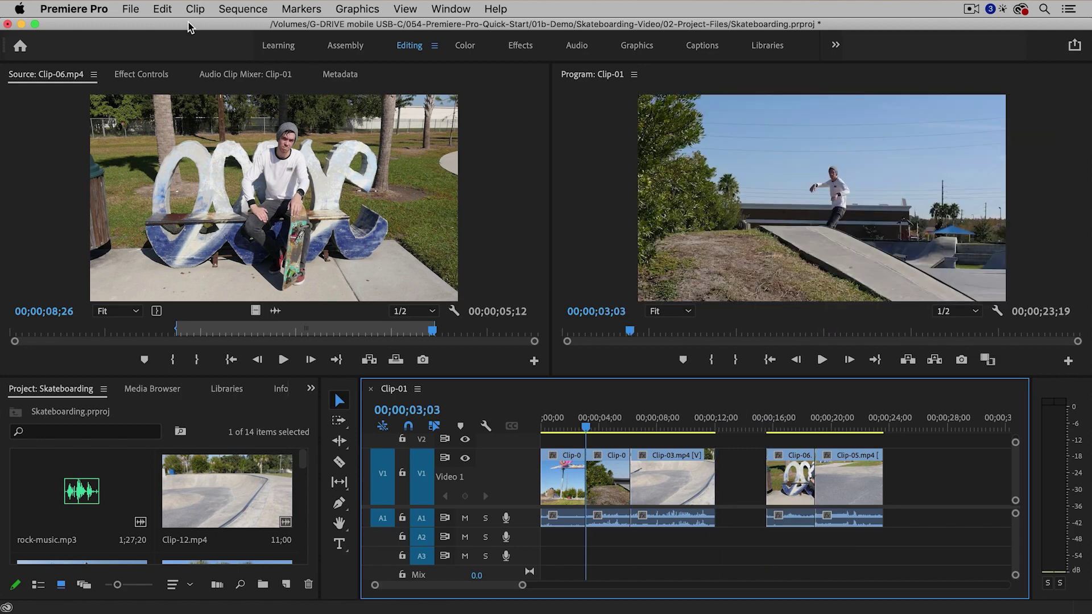
left_click(163, 10)
left_click(181, 107)
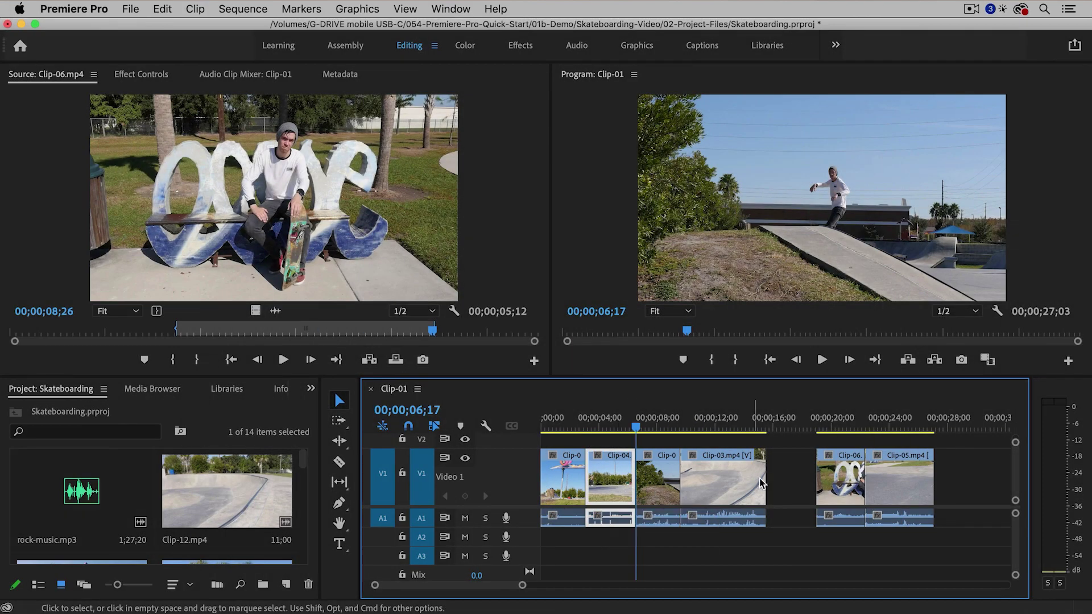
Close the gap between Clip-03.mp4 and Clip-06.mp4 and play the sequence from Clip-01.mp4 to check the new clip order.
left_click(792, 485)
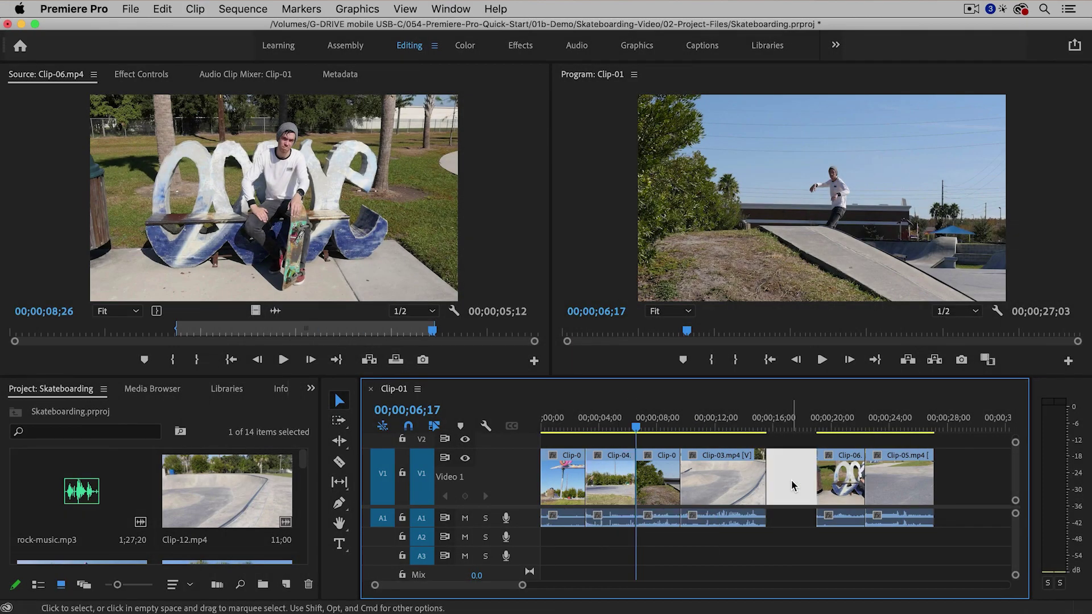
key("Delete")
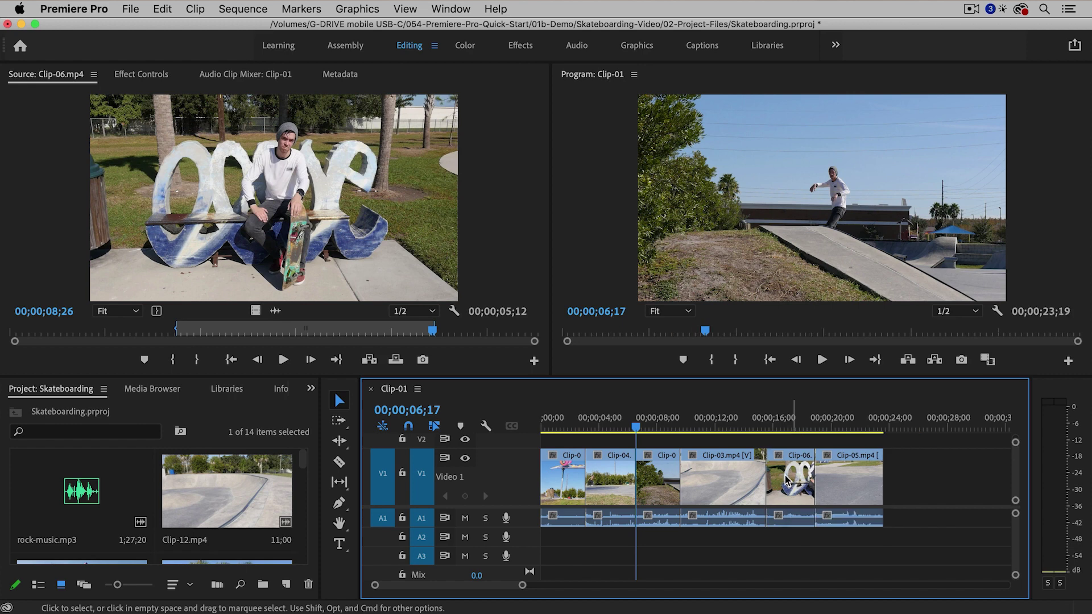
left_click(569, 424)
key("space")
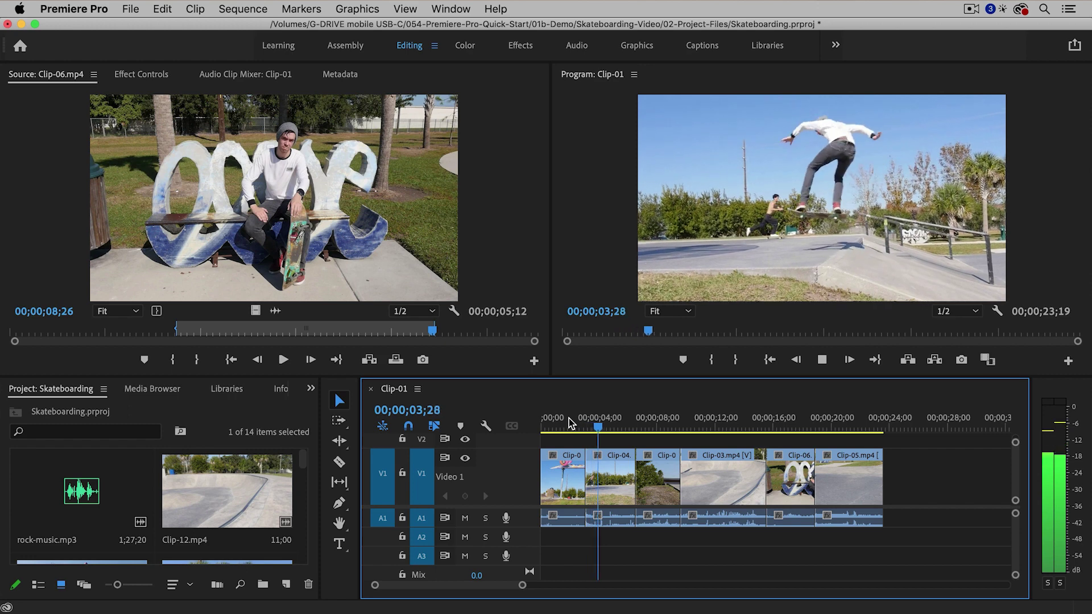
key("space")
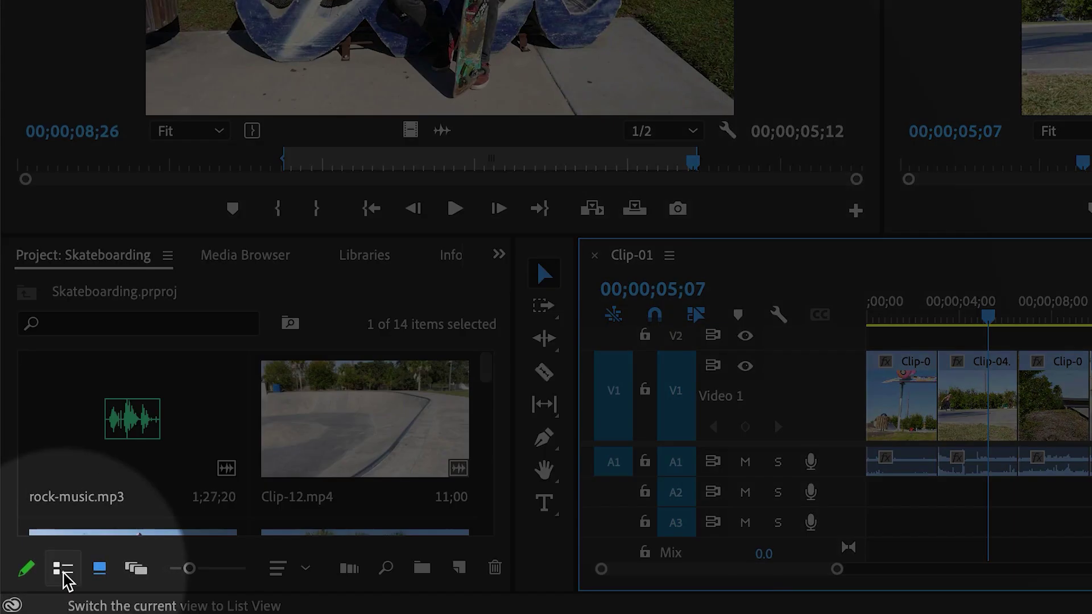
Show the project items as a list, place rock-music.mp3 on track A2 from the sequence start, and play it back with the video.
left_click(59, 572)
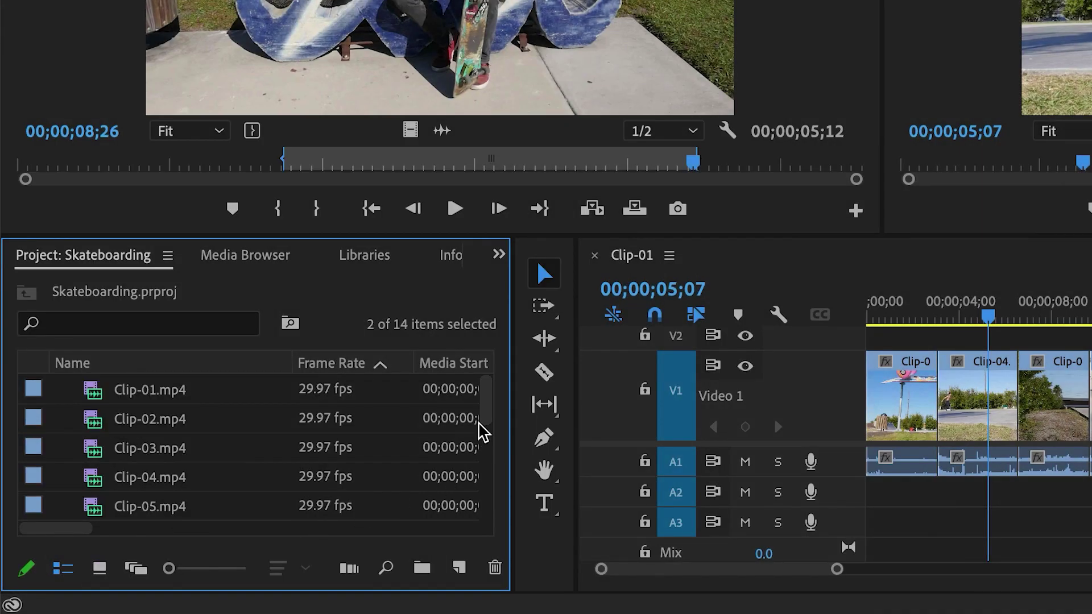
left_click_drag(483, 415, 472, 506)
left_click(223, 483)
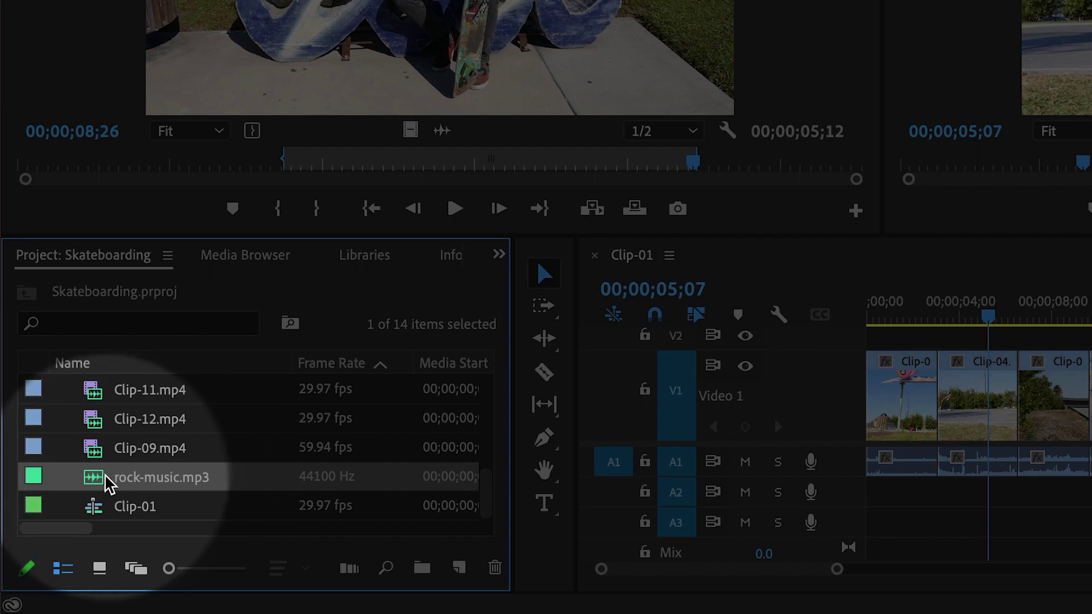
left_click_drag(94, 478, 829, 500)
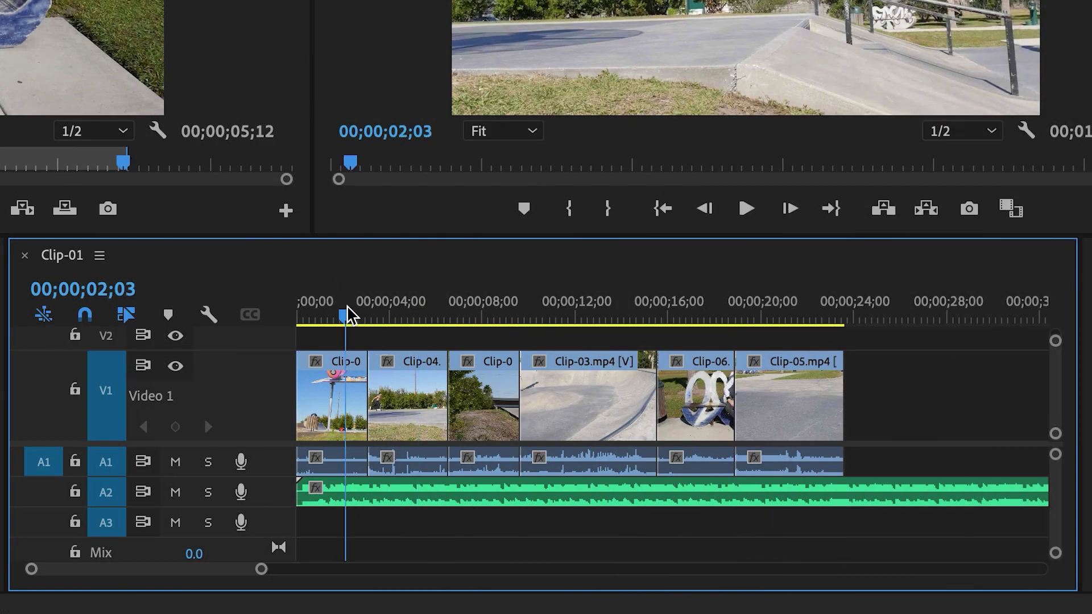
left_click(346, 315)
key("space")
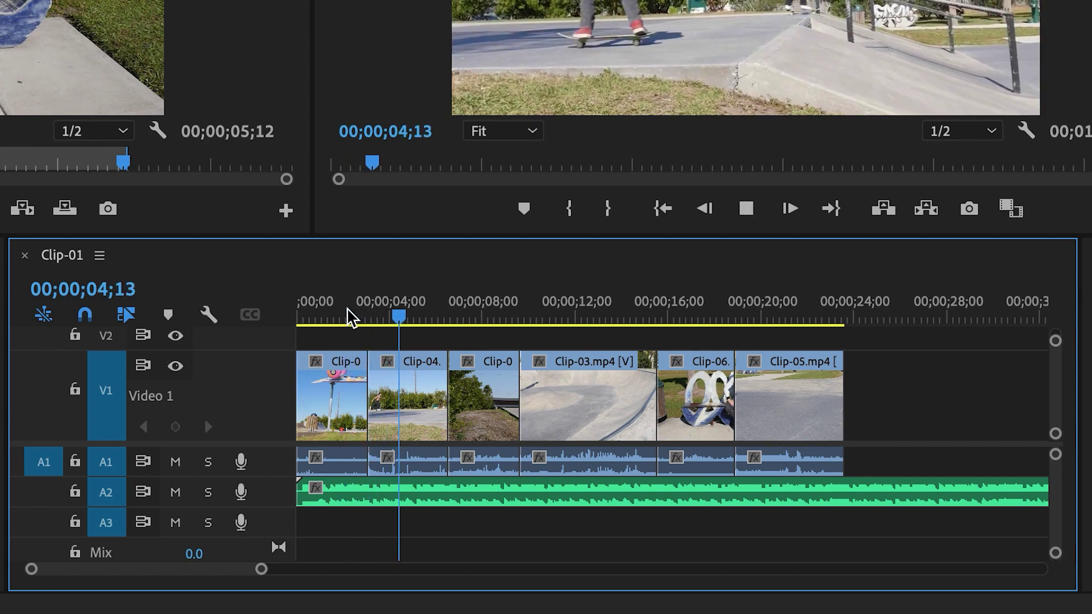
key("space")
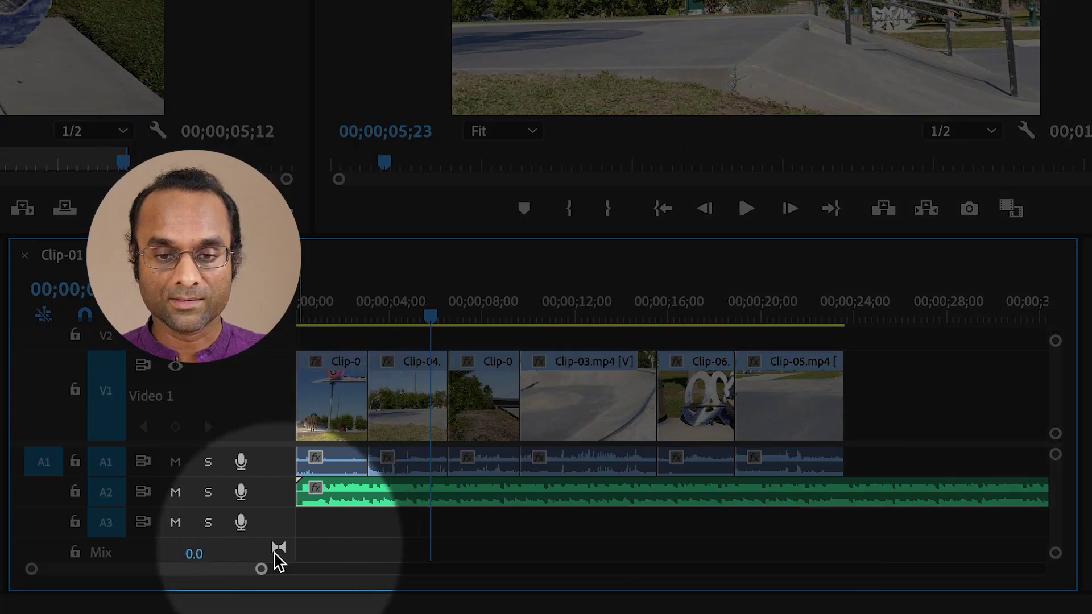
Split the music on track A2 at the end of Clip-05.mp4 with the Razor tool and delete the part beyond the video.
left_click_drag(262, 571, 444, 598)
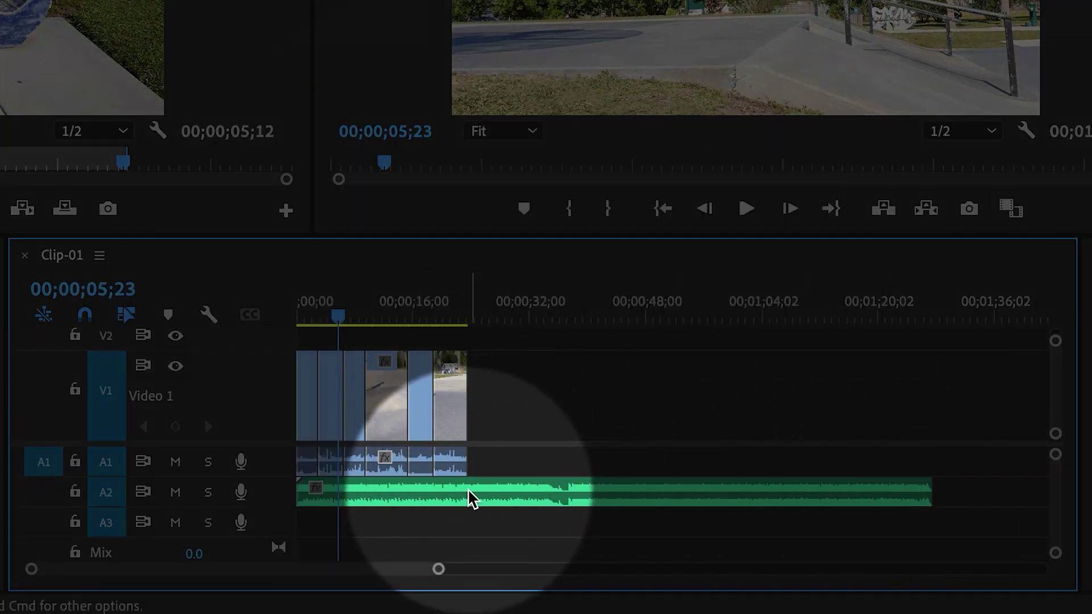
mouse_move(470, 500)
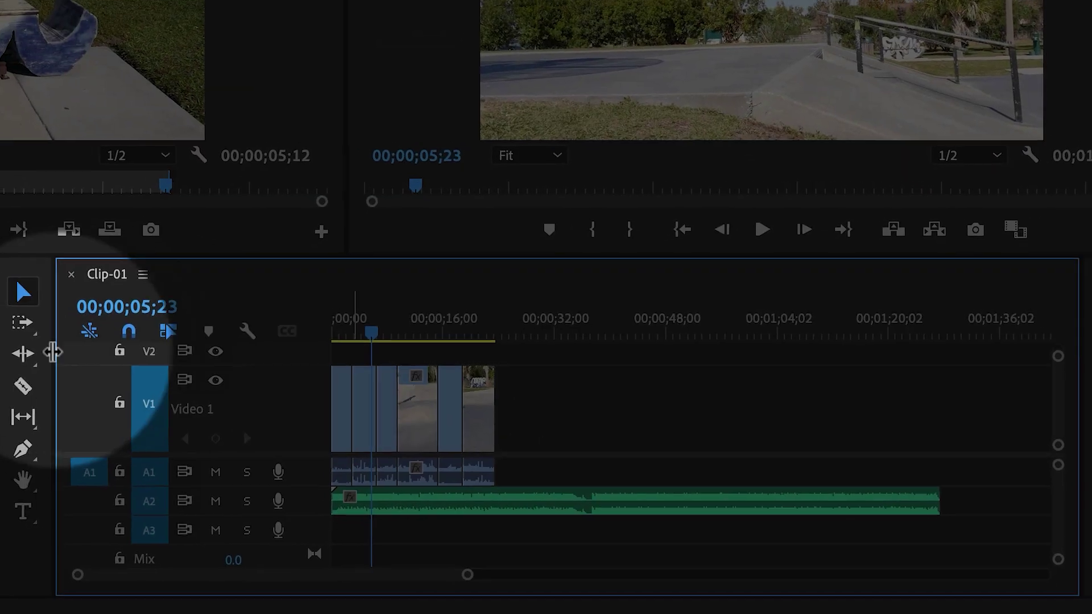
left_click(29, 389)
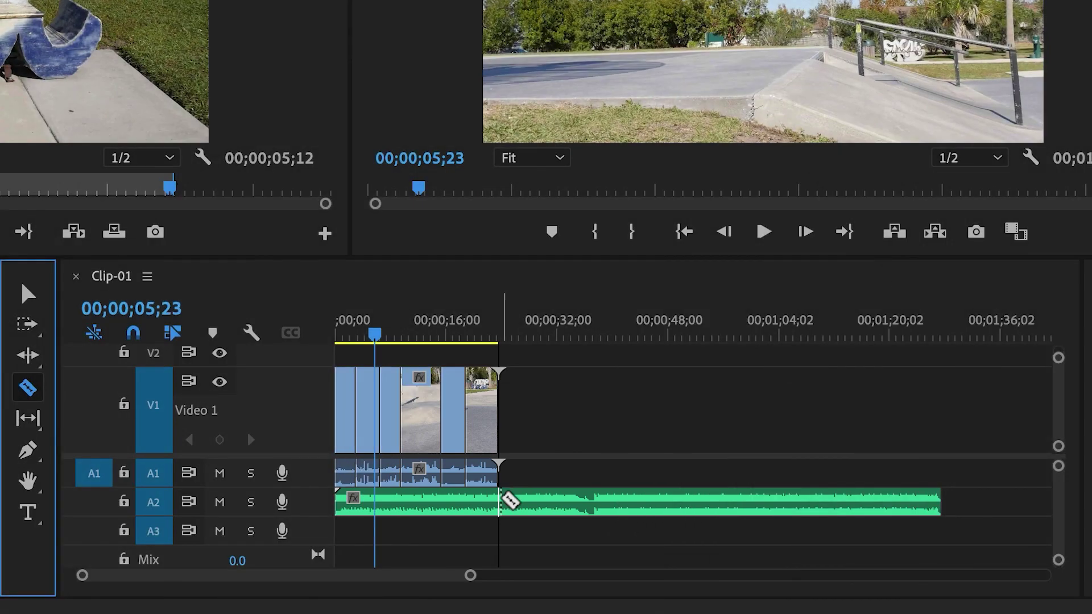
left_click(500, 500)
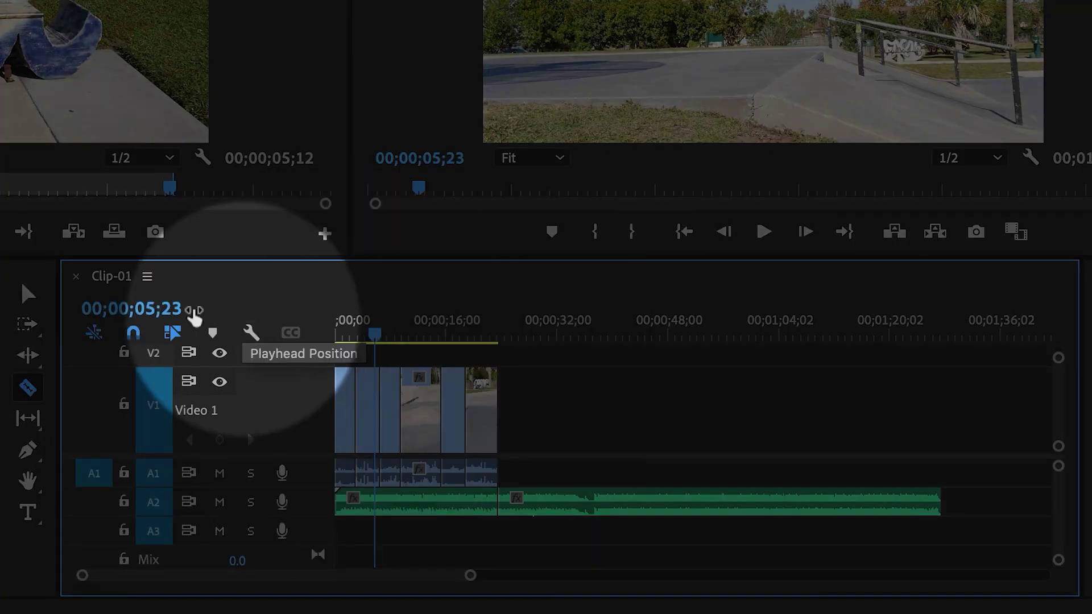
left_click(31, 293)
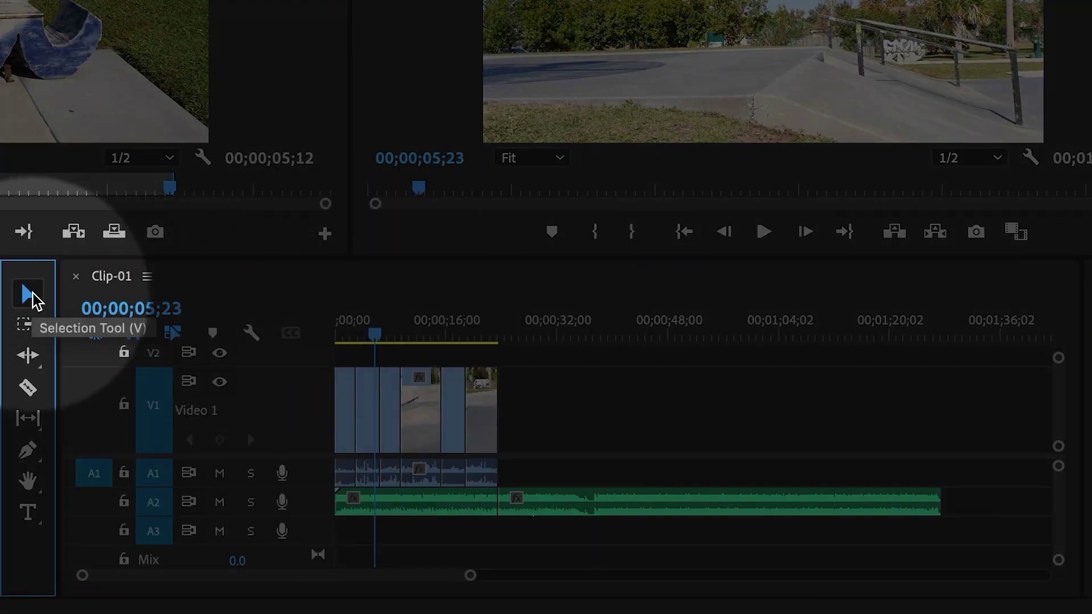
left_click(585, 503)
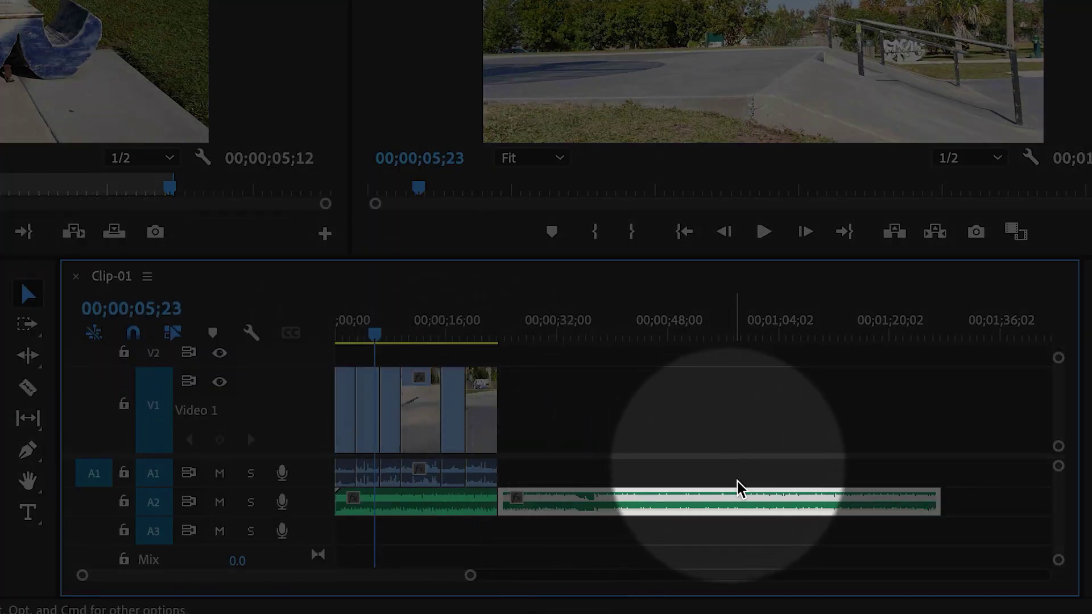
key("Delete")
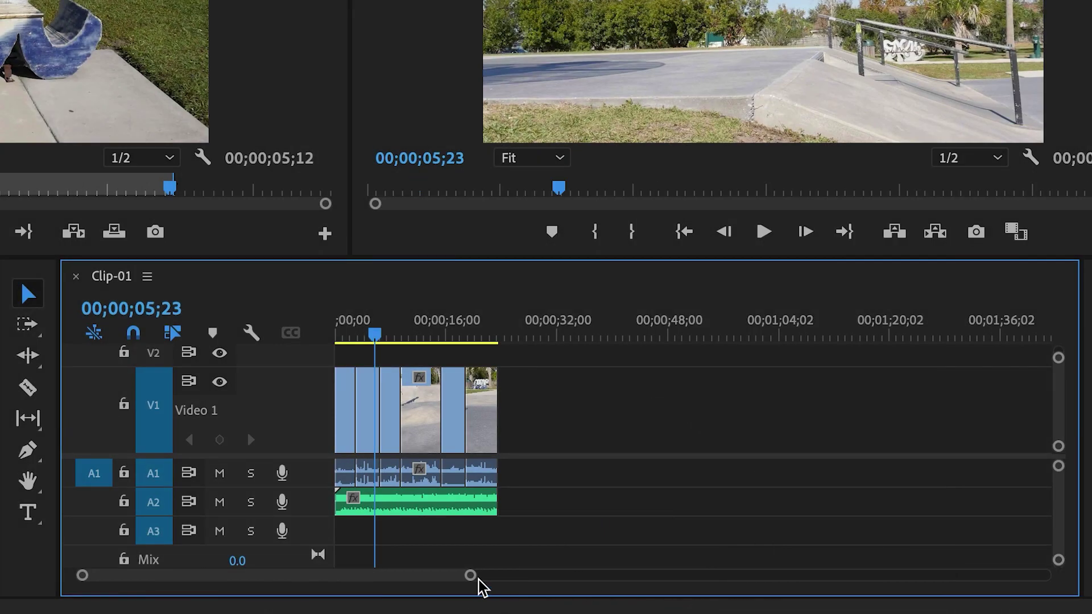
Expand audio track A2, listen to the music, and lower the music clip's volume line slightly.
left_click_drag(470, 576, 438, 605)
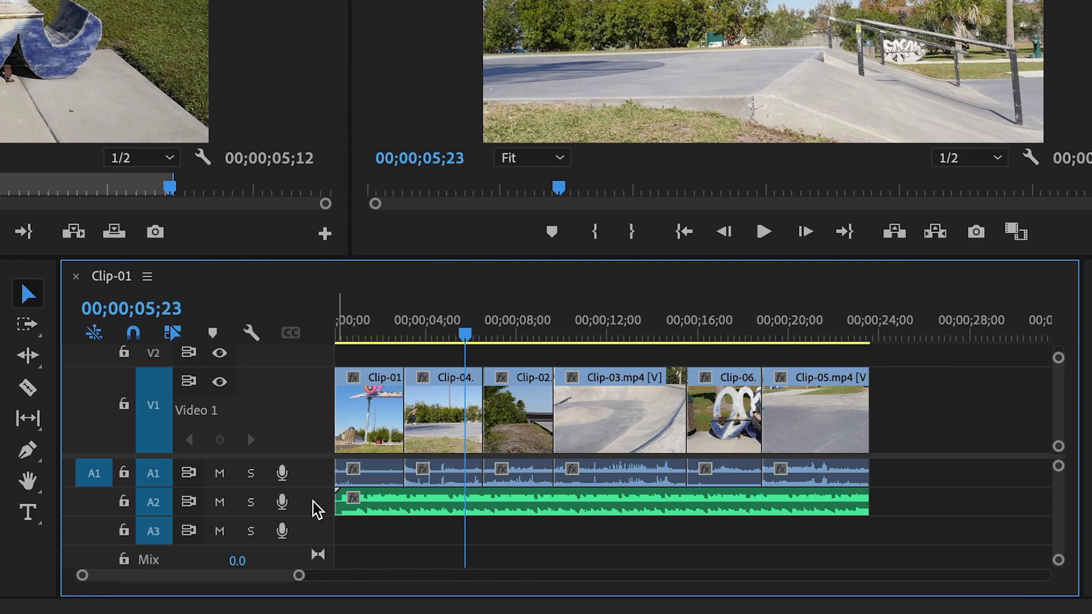
double_click(313, 503)
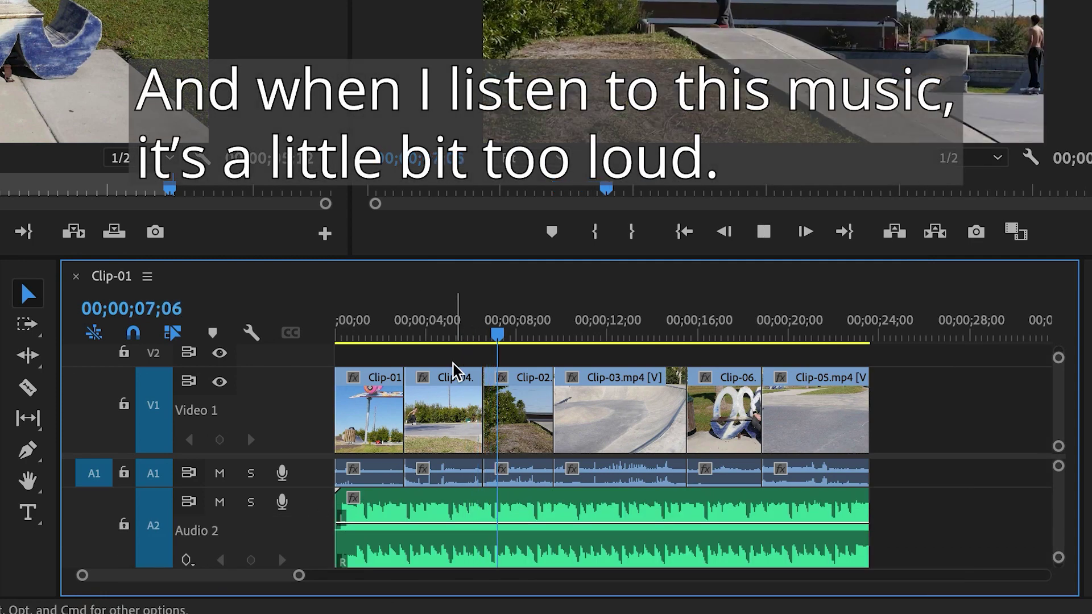
key("space")
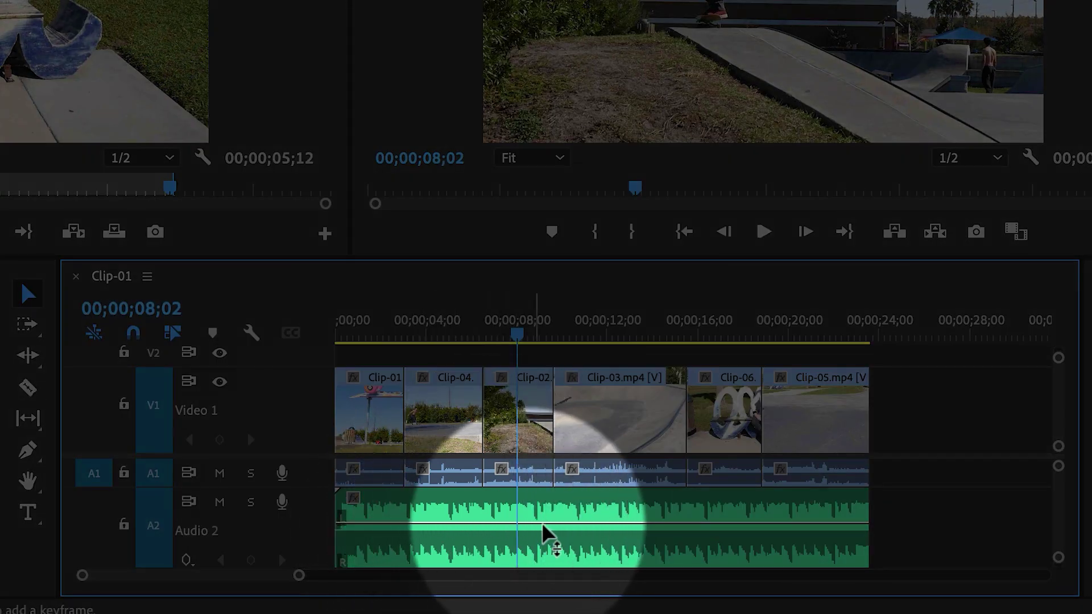
left_click(572, 527)
left_click_drag(571, 523, 571, 532)
Mute audio track A1 and play parts of the sequence, including its start, to check the music with the video.
left_click(481, 320)
key("space")
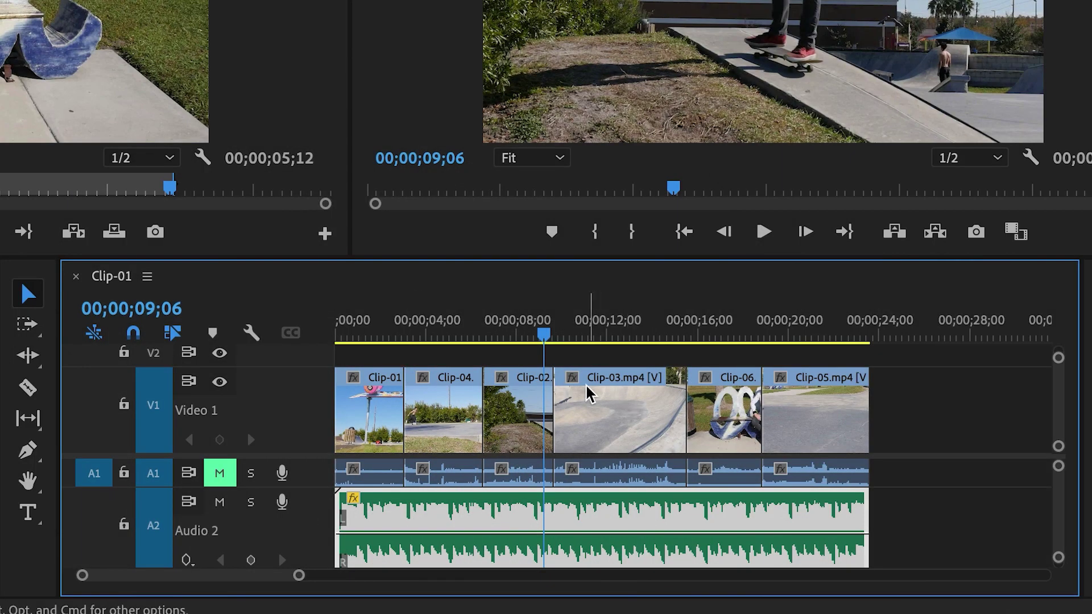
key("space")
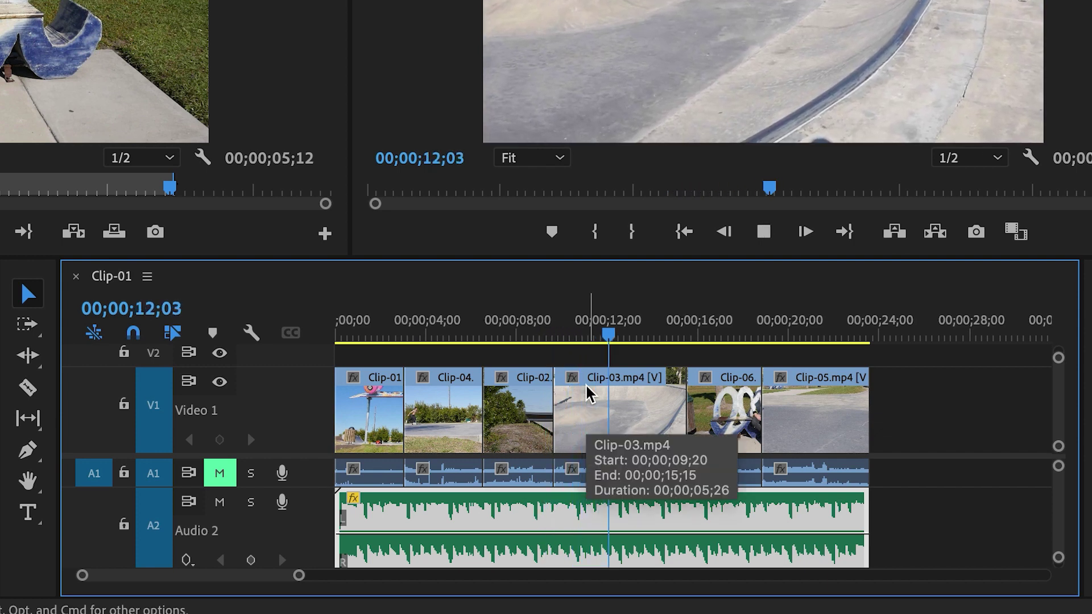
key("space")
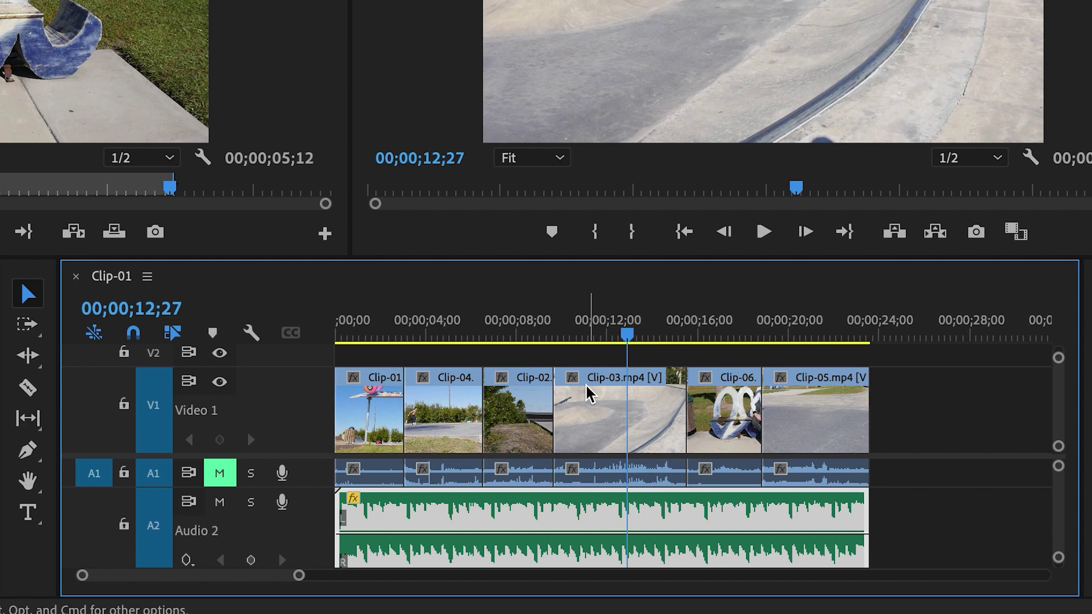
left_click(332, 326)
key("space")
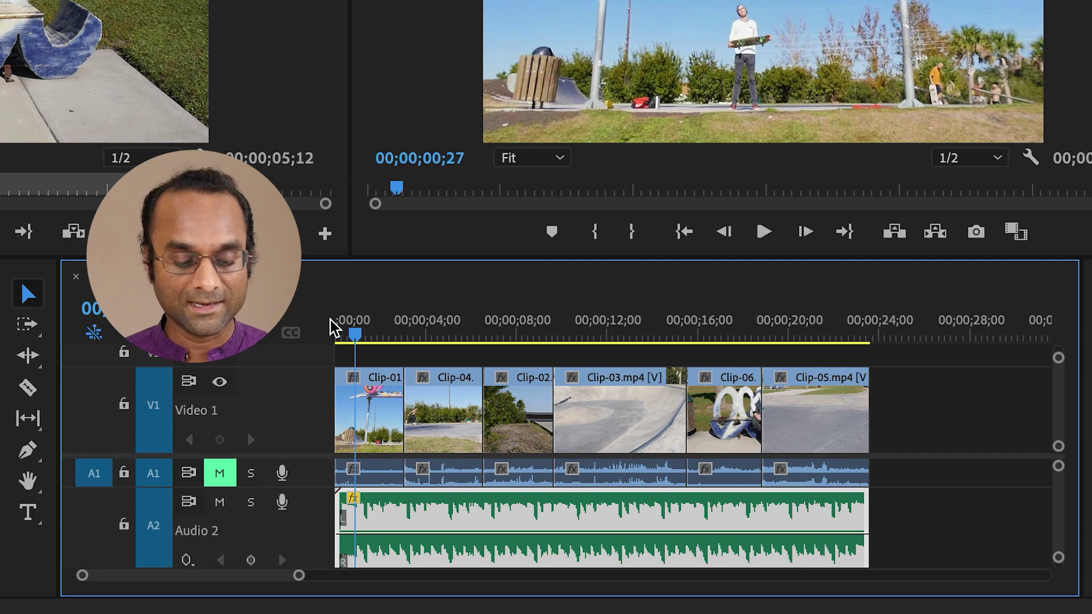
Apply the default transitions to the start of Clip-01.mp4 and play the opening from the beginning of the sequence.
left_click_drag(300, 577, 275, 585)
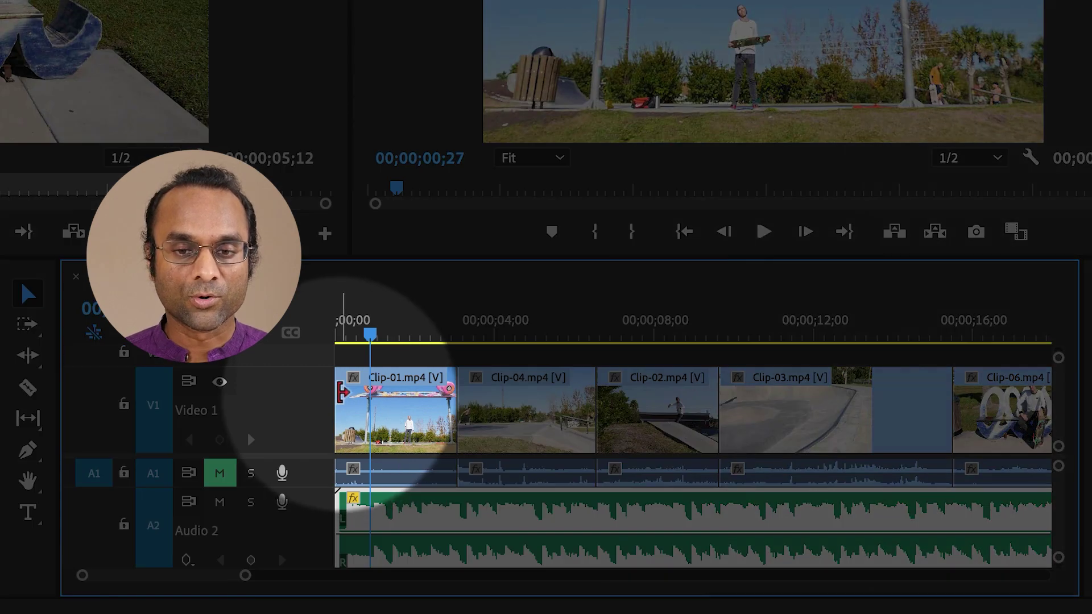
left_click_drag(340, 411, 341, 411)
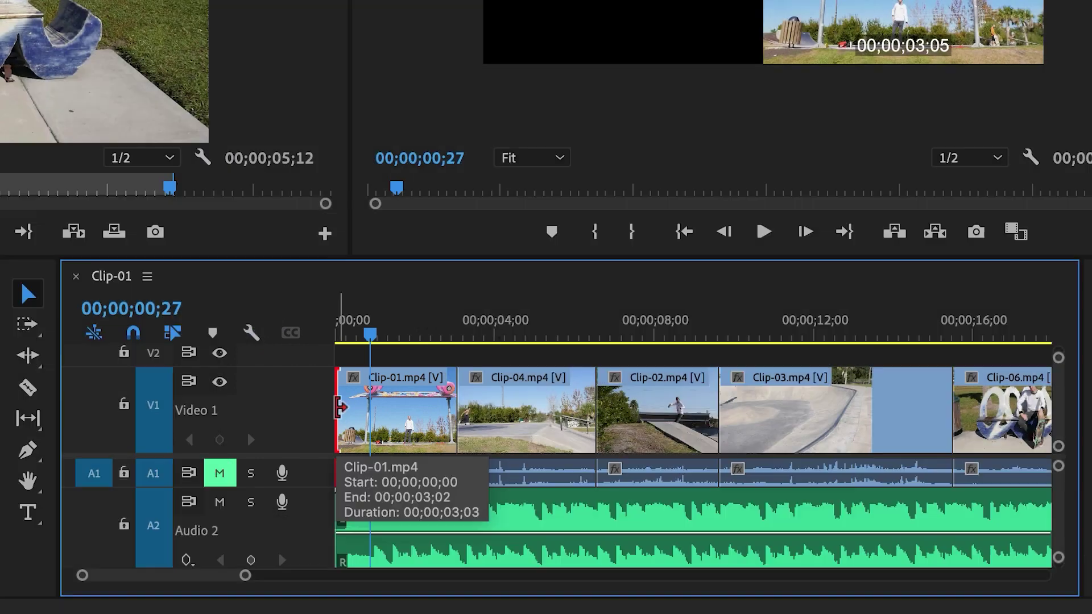
right_click(339, 415)
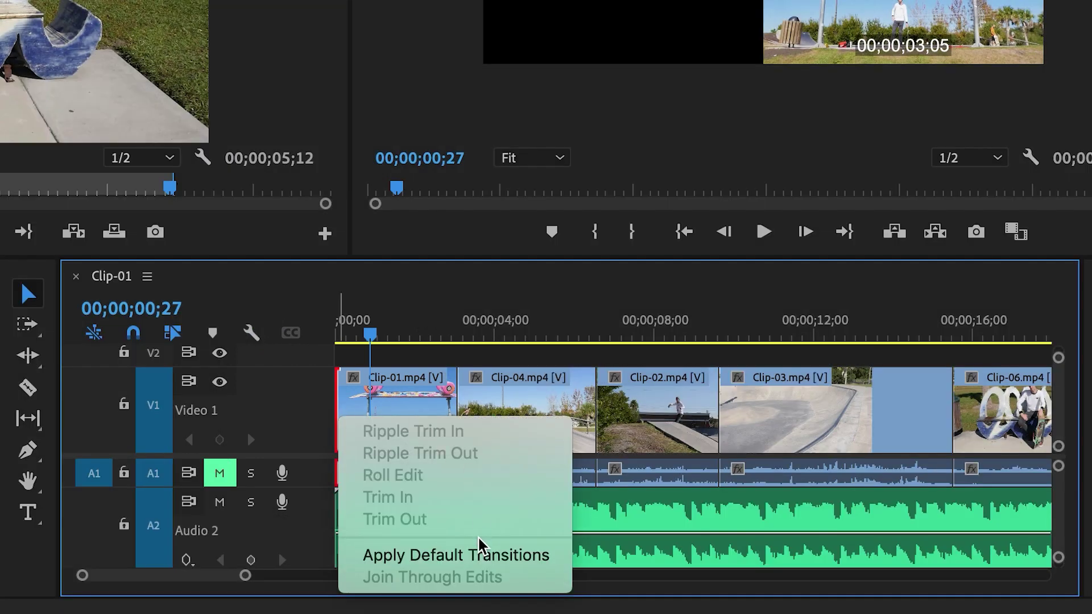
left_click(500, 556)
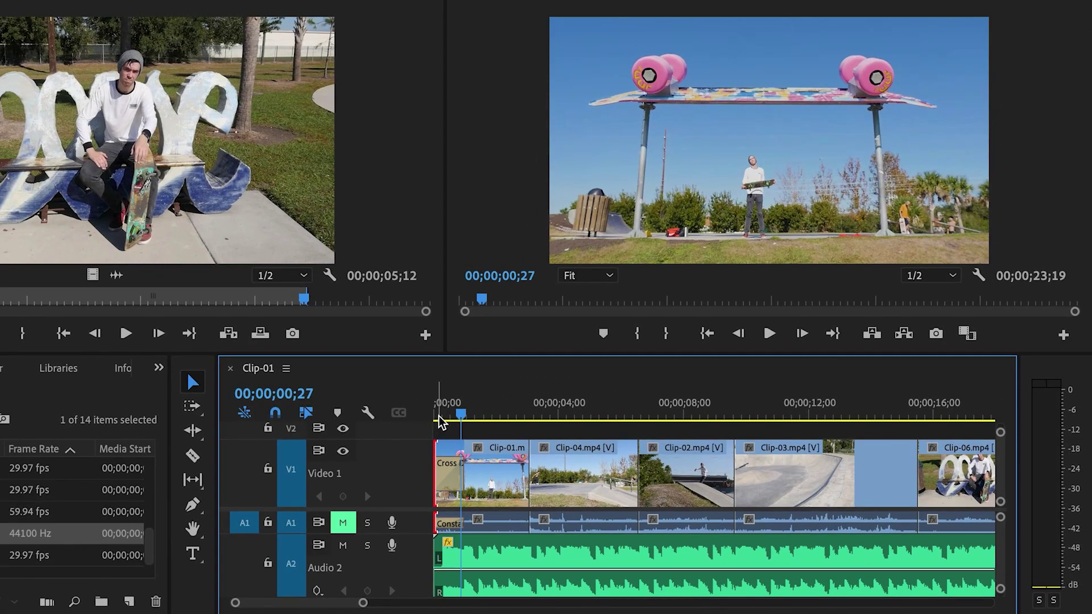
key("Home")
key("space")
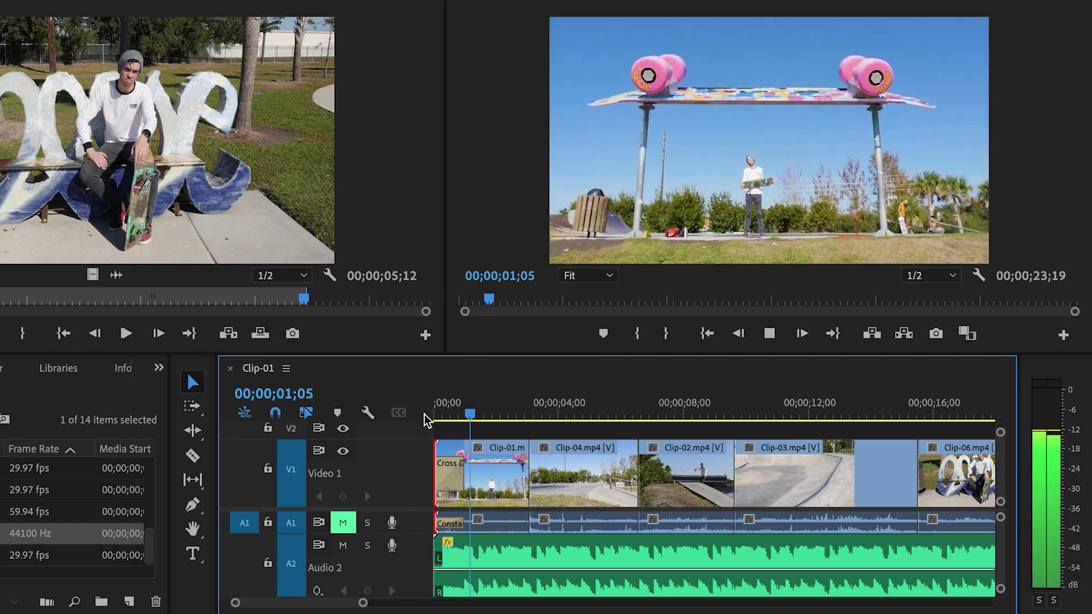
key("space")
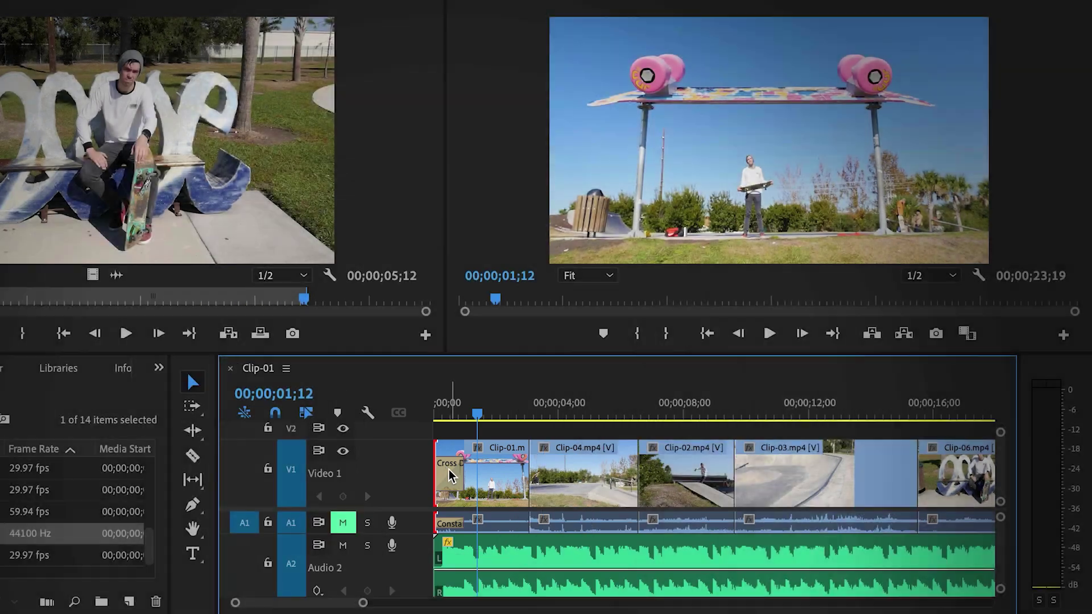
Set the duration of the cross dissolve at the start of Clip-01.mp4 to 00;00;00;15.
double_click(450, 475)
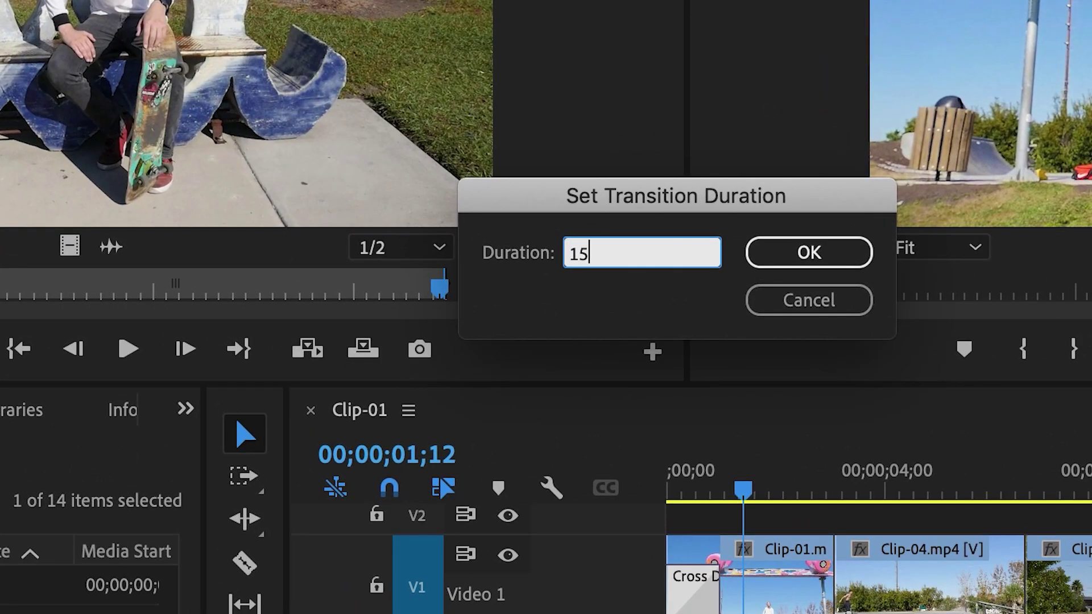
key("Tab")
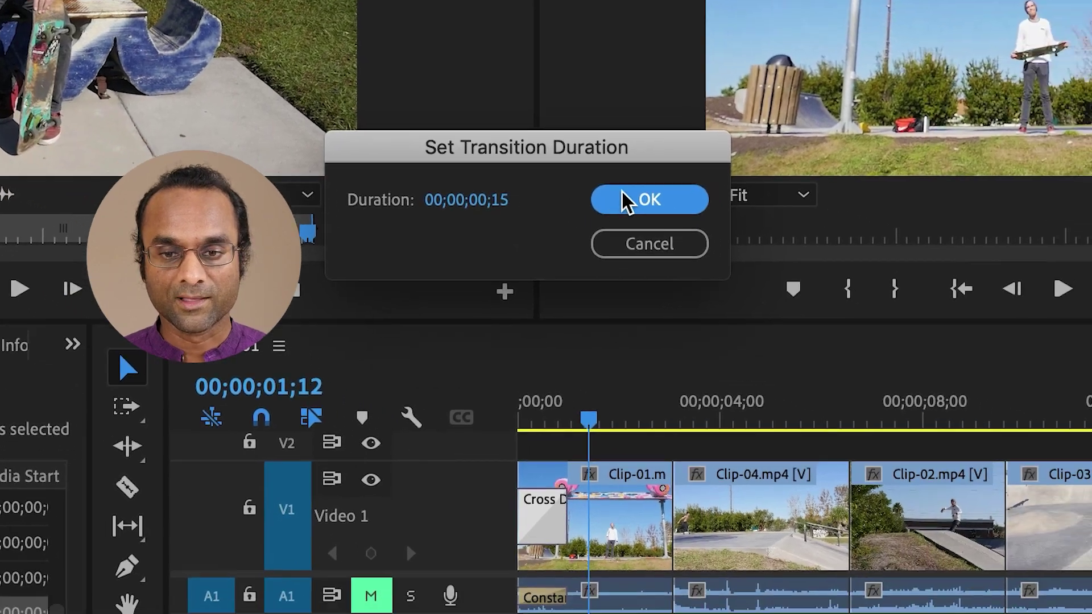
left_click(696, 226)
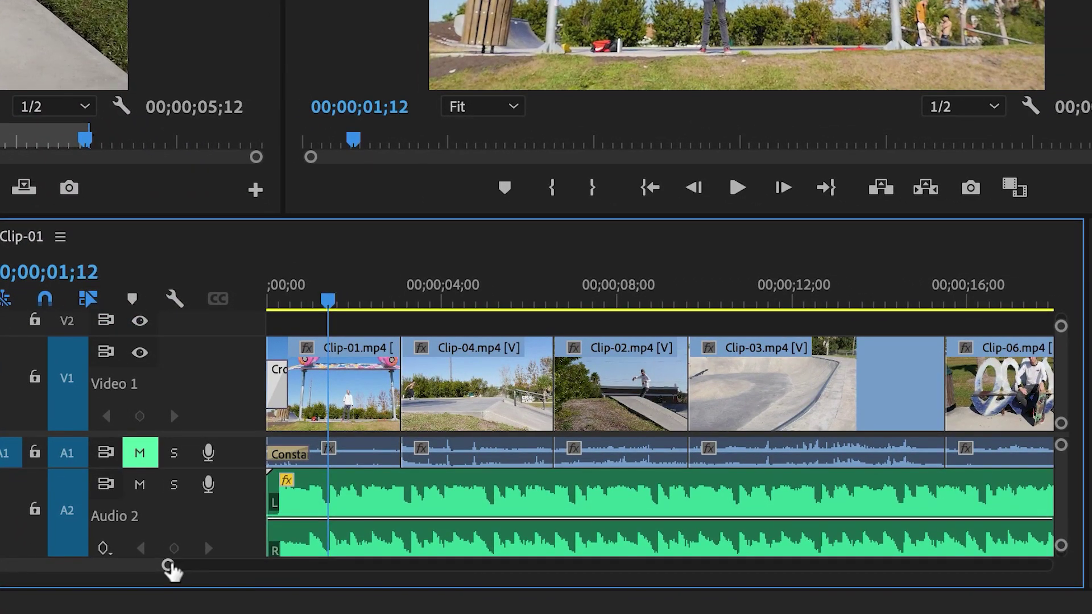
Apply the default transitions to the end of Clip-05.mp4, the last clip in the sequence.
mouse_move(211, 591)
left_mouse_down()
mouse_move(261, 595)
mouse_move(221, 574)
left_mouse_up()
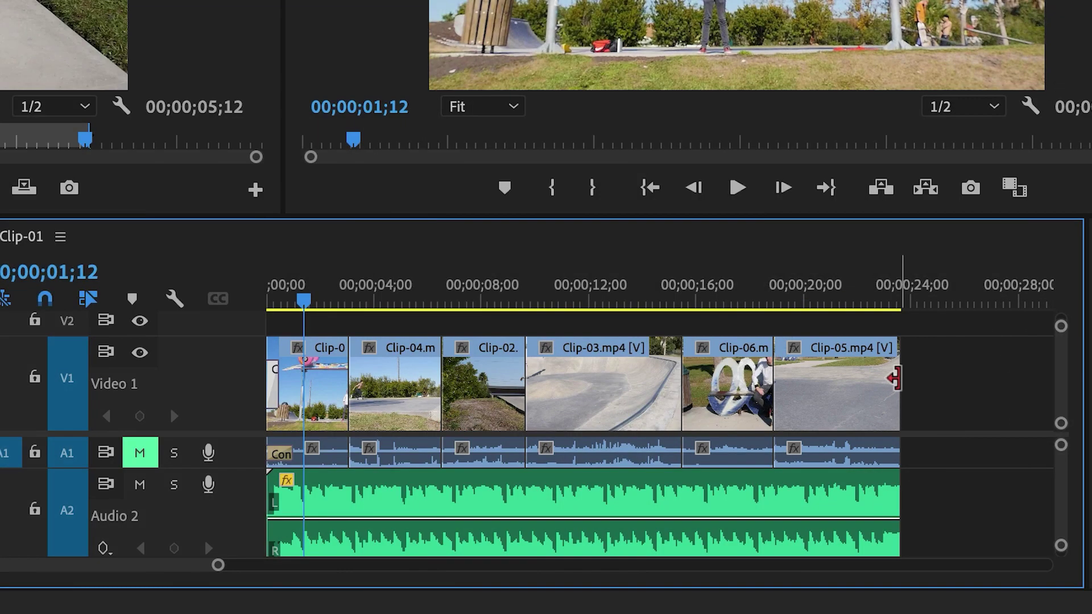
right_click(897, 378)
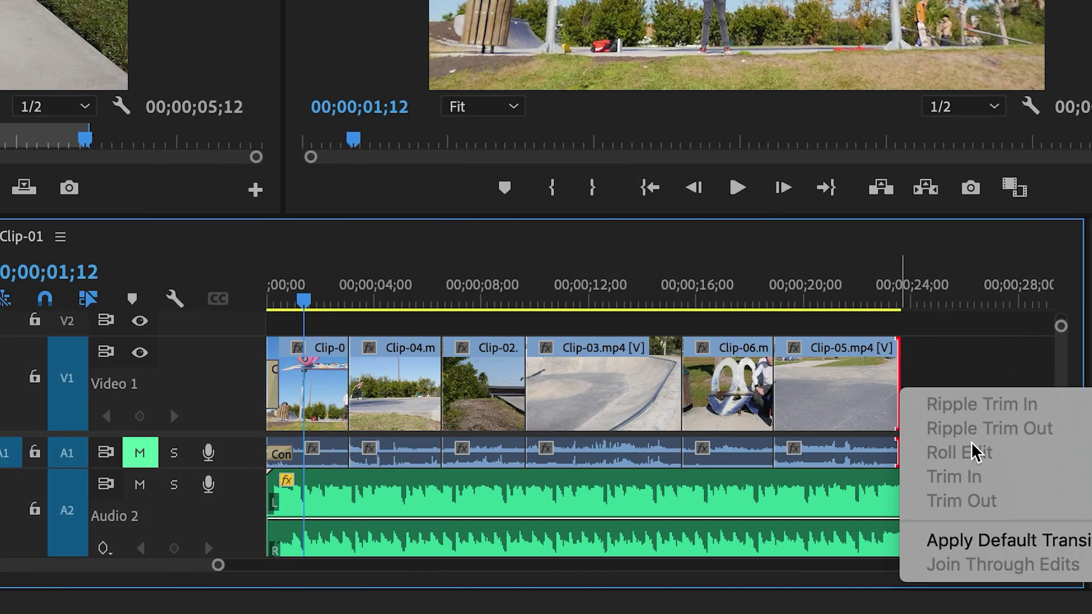
left_click(1011, 538)
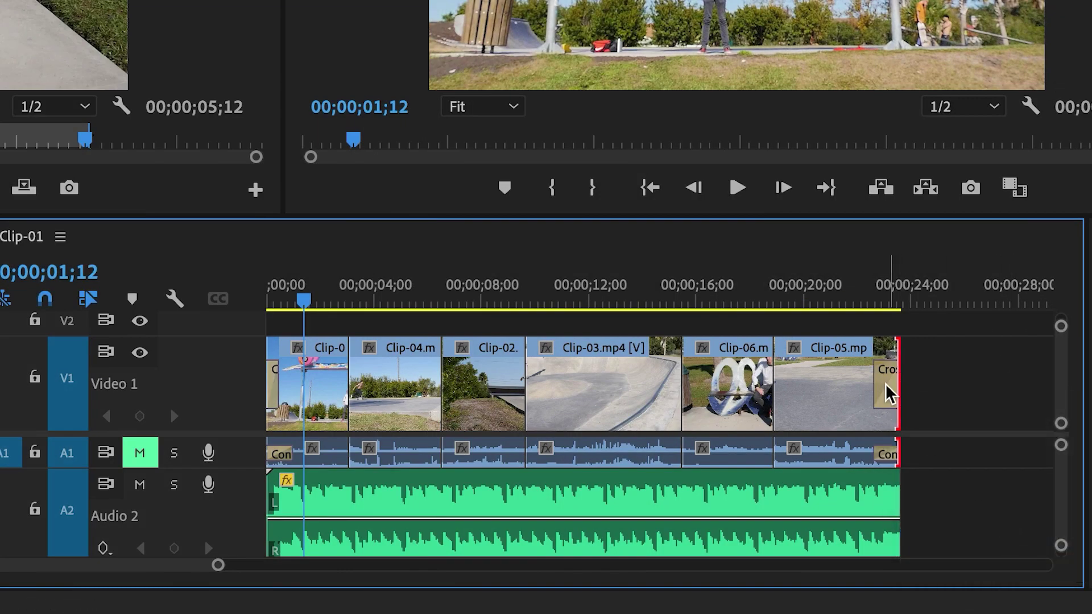
Set the duration of the cross dissolve at the end of Clip-05.mp4 to 00;00;00;15.
double_click(888, 393)
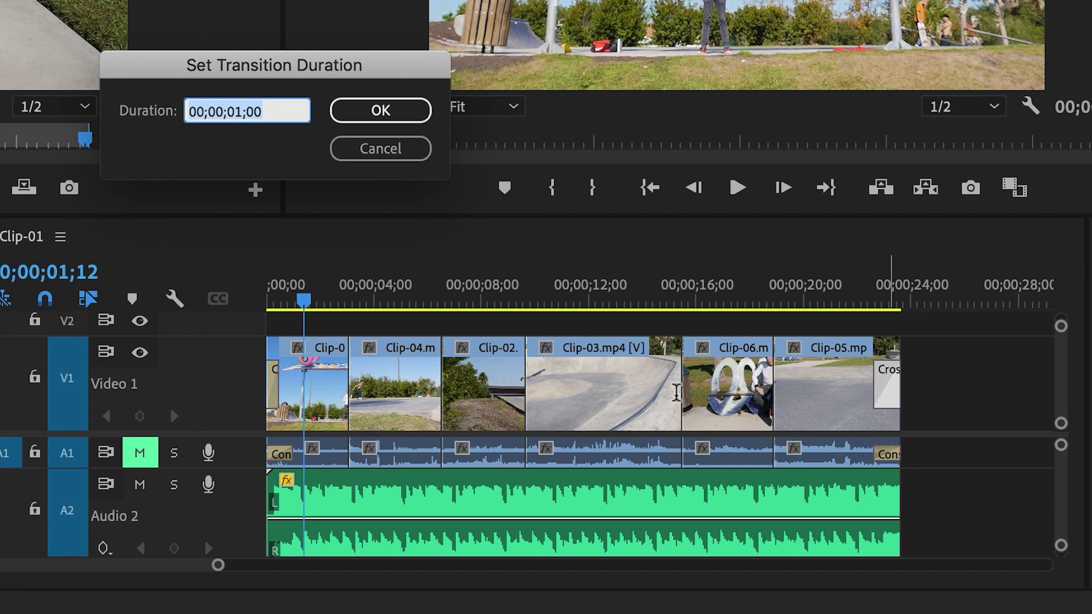
type("1")
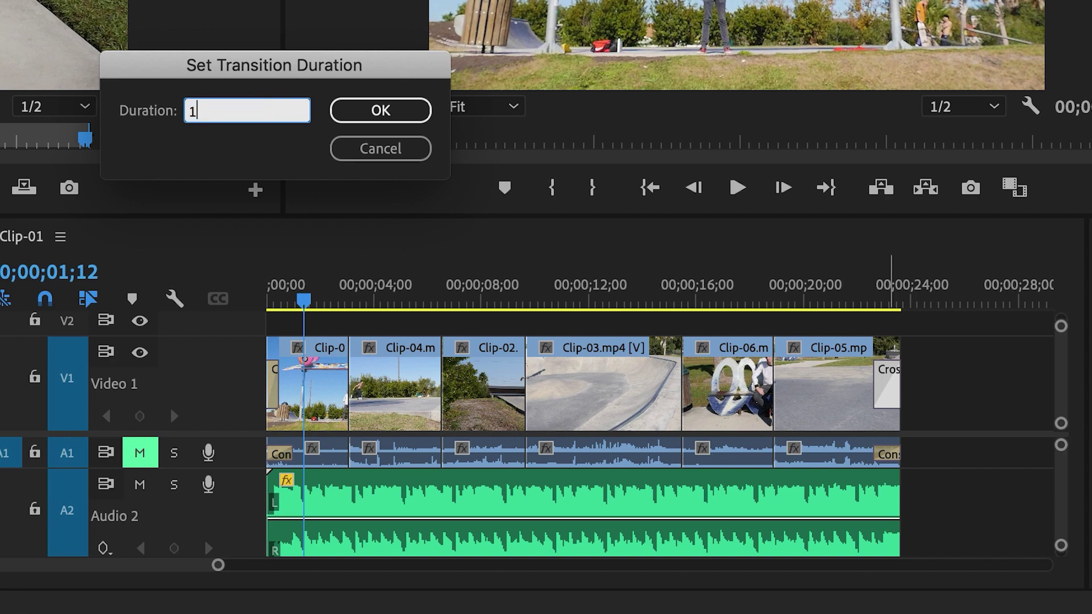
type("5")
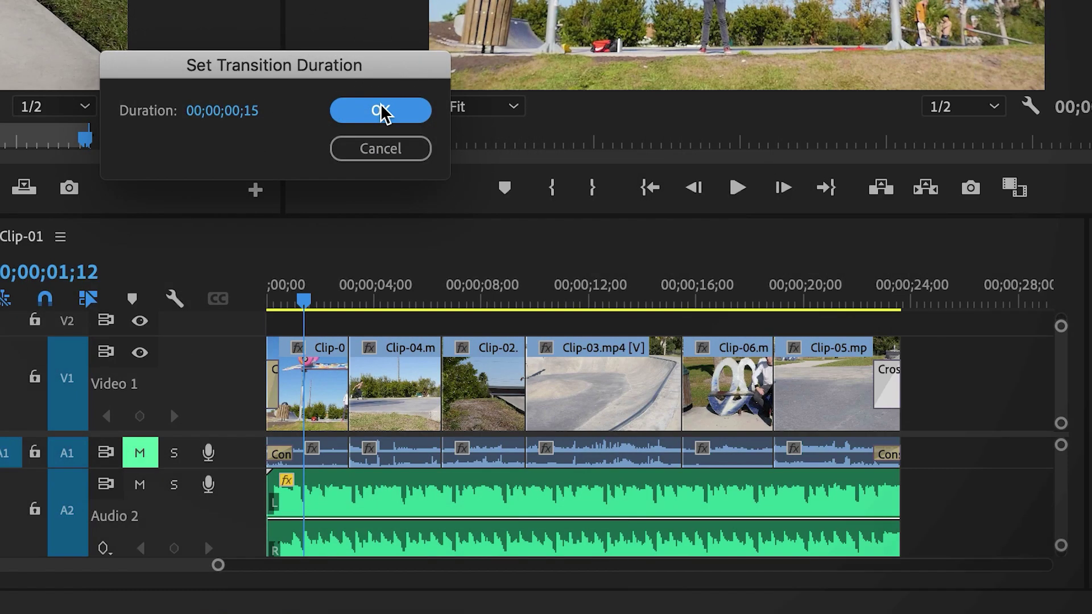
left_click(380, 110)
Play the opening of the sequence and its last seconds to check the two shortened cross dissolves.
left_click(262, 298)
key("space")
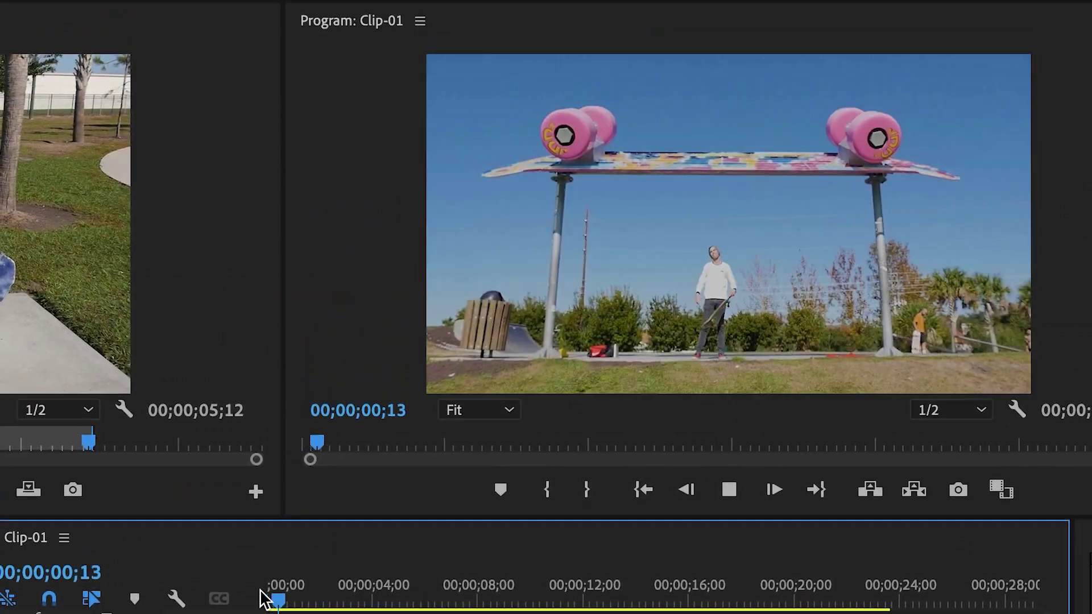
left_click(847, 591)
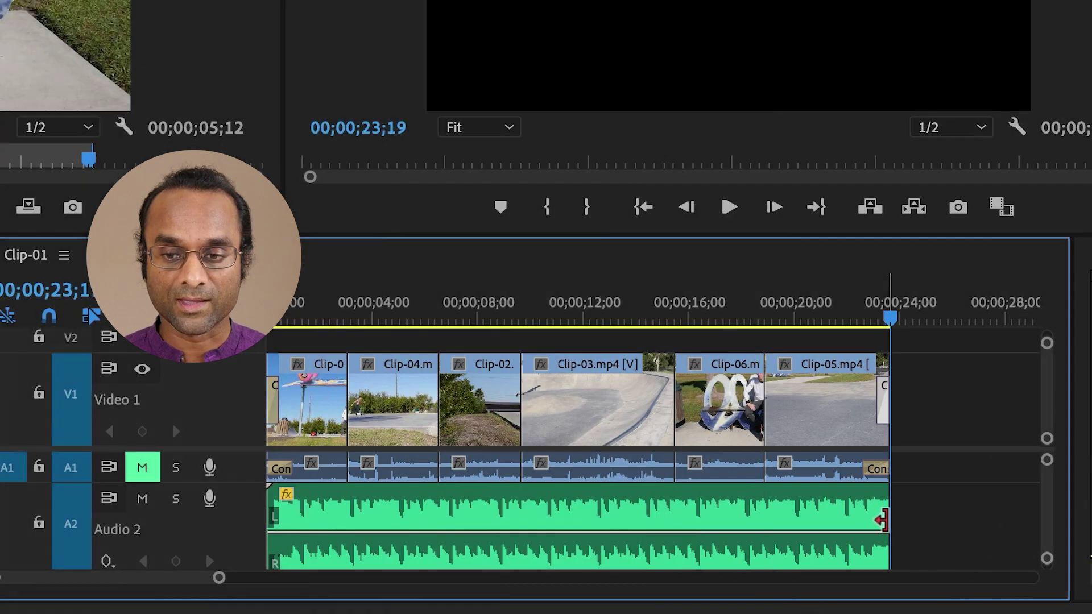
Apply the default transition to the end of the music on track A2 and set its duration to 00;00;03;00.
right_click(885, 523)
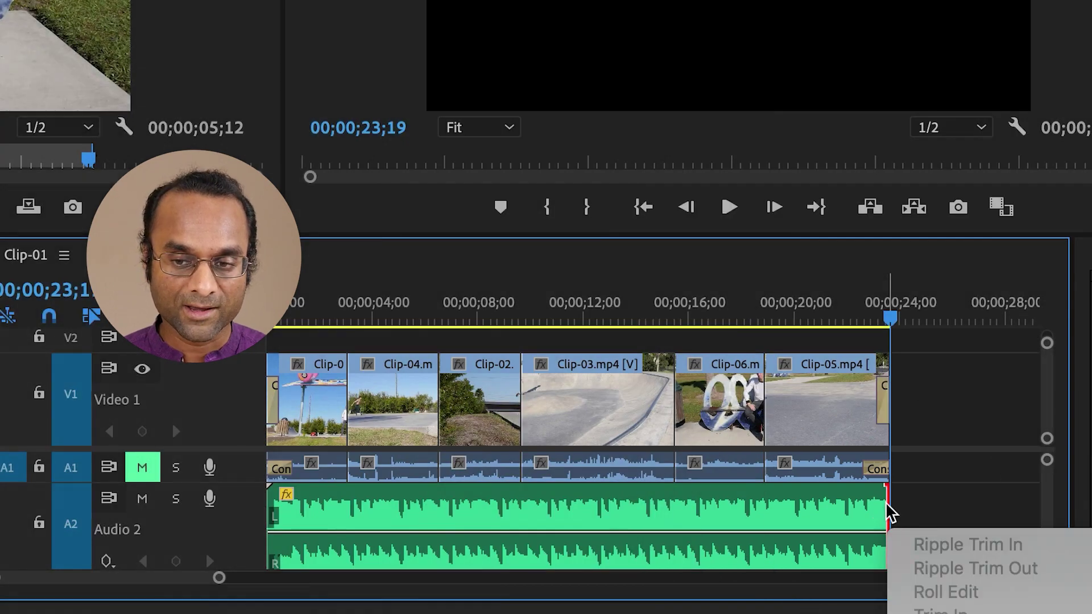
key("Escape")
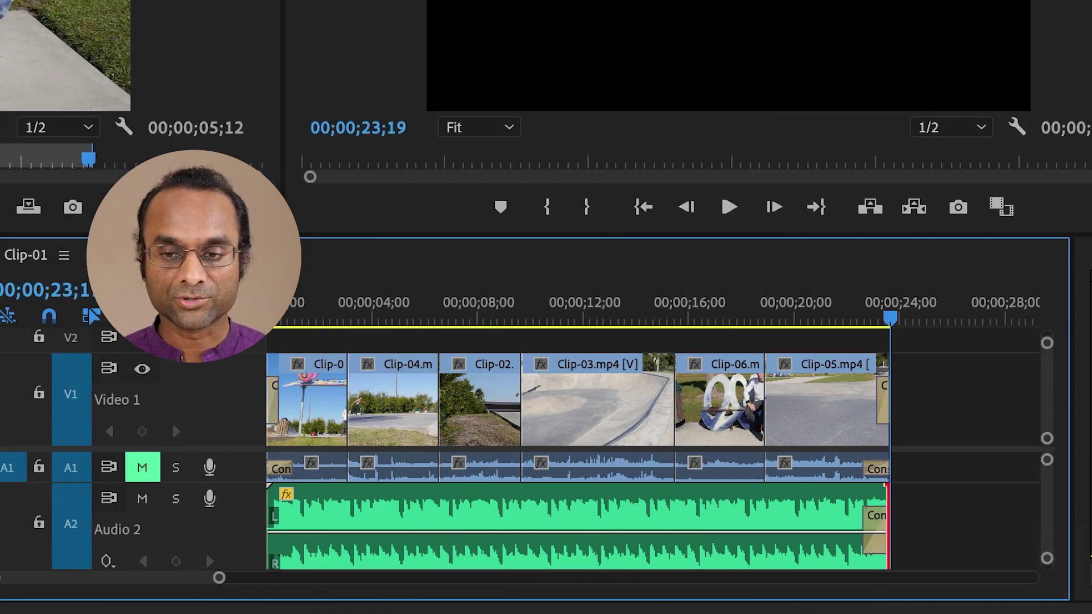
key("super+shift+d")
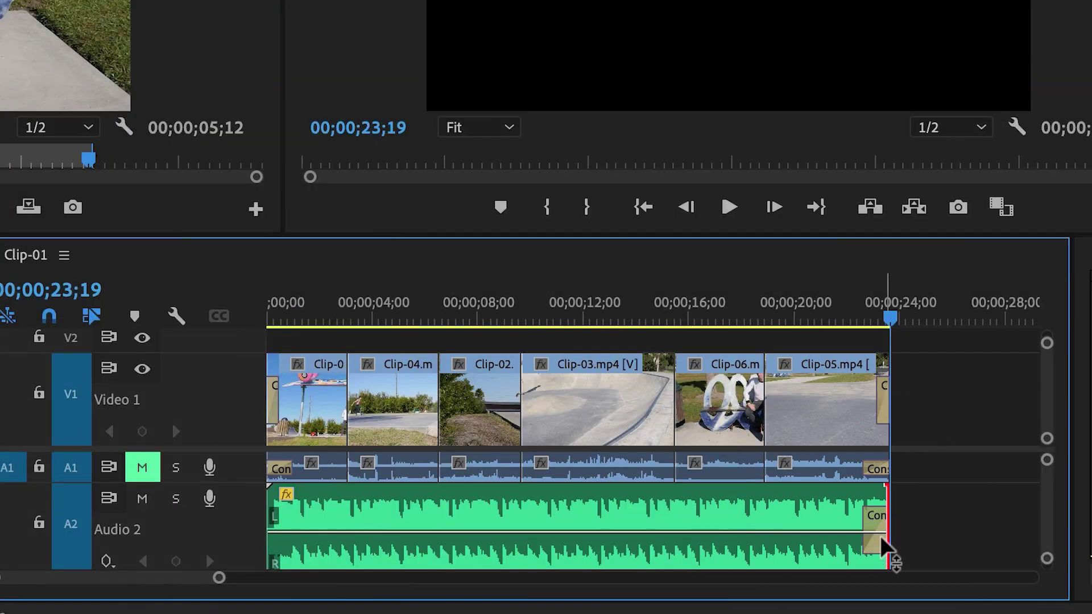
double_click(878, 535)
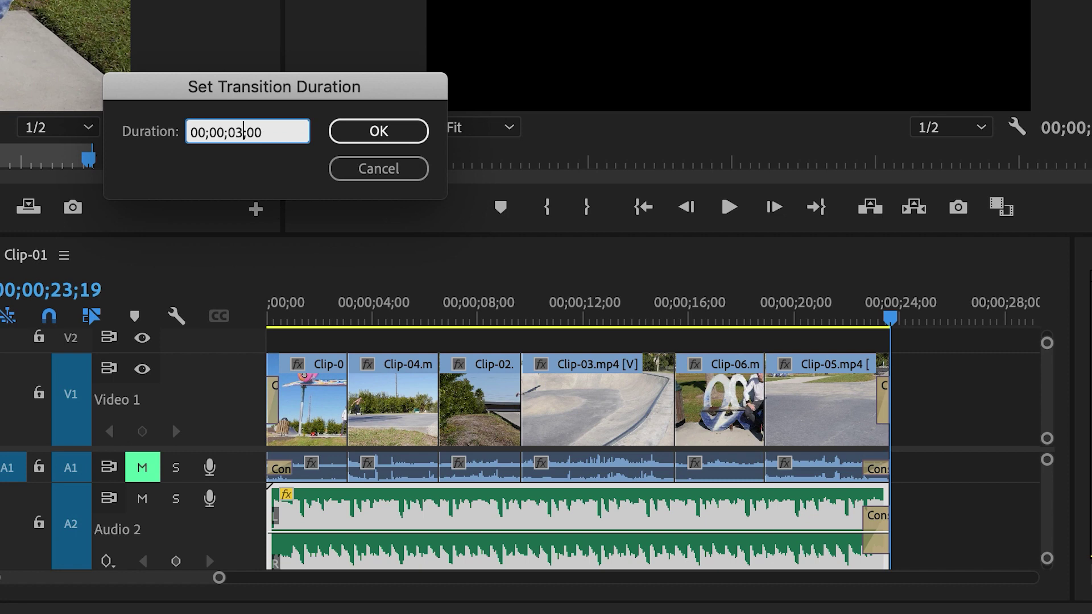
left_click(368, 132)
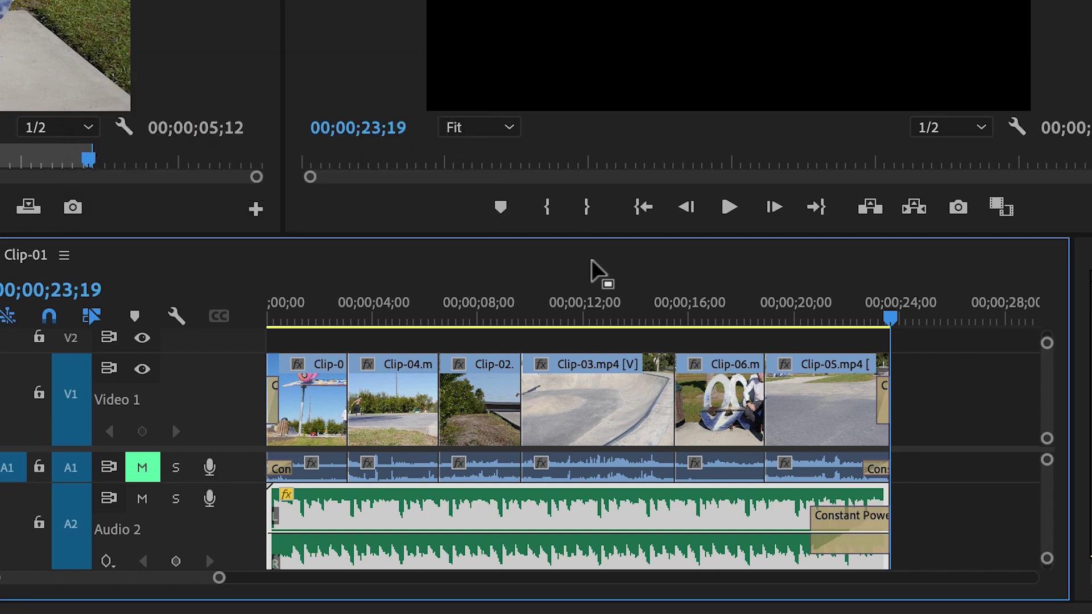
Play the last few seconds of the sequence and its opening to check how the music fades out and starts.
left_click(776, 314)
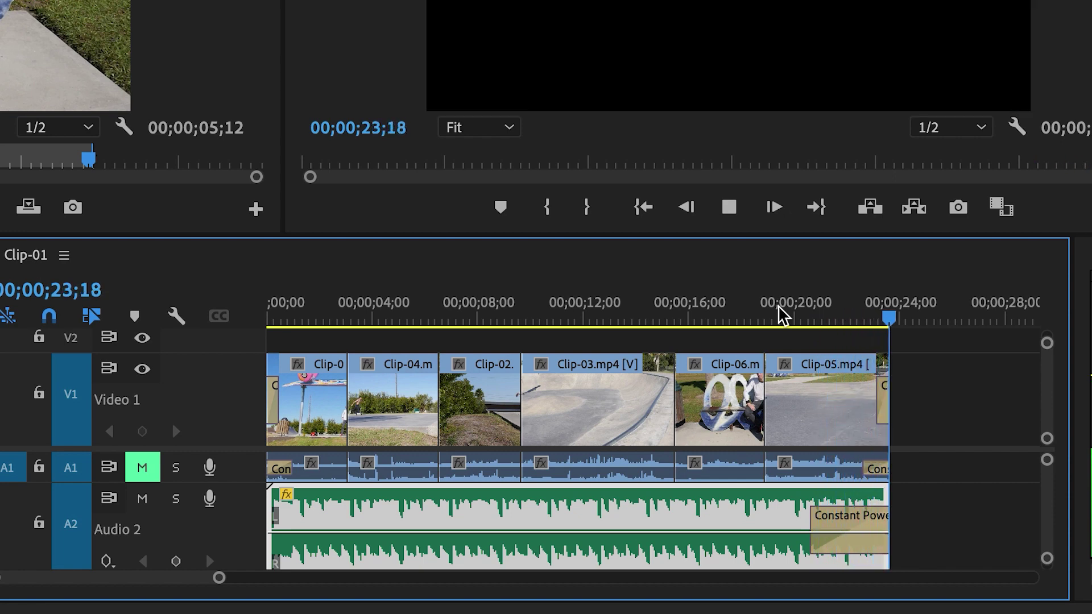
key("space")
key("space")
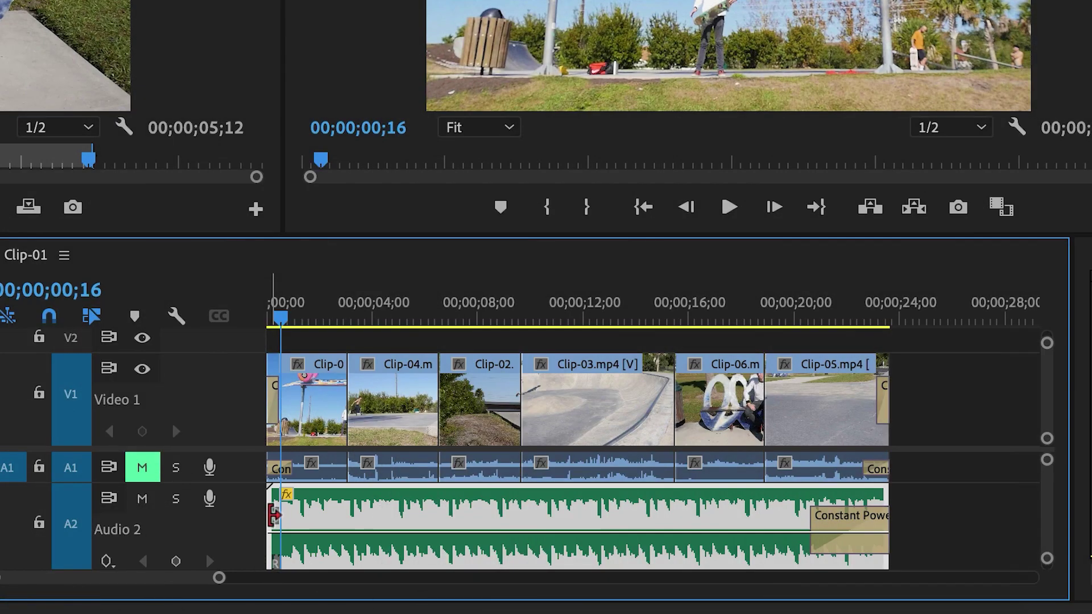
Apply the default transition to the start of the music on track A2 and play the opening from the beginning.
right_click(271, 523)
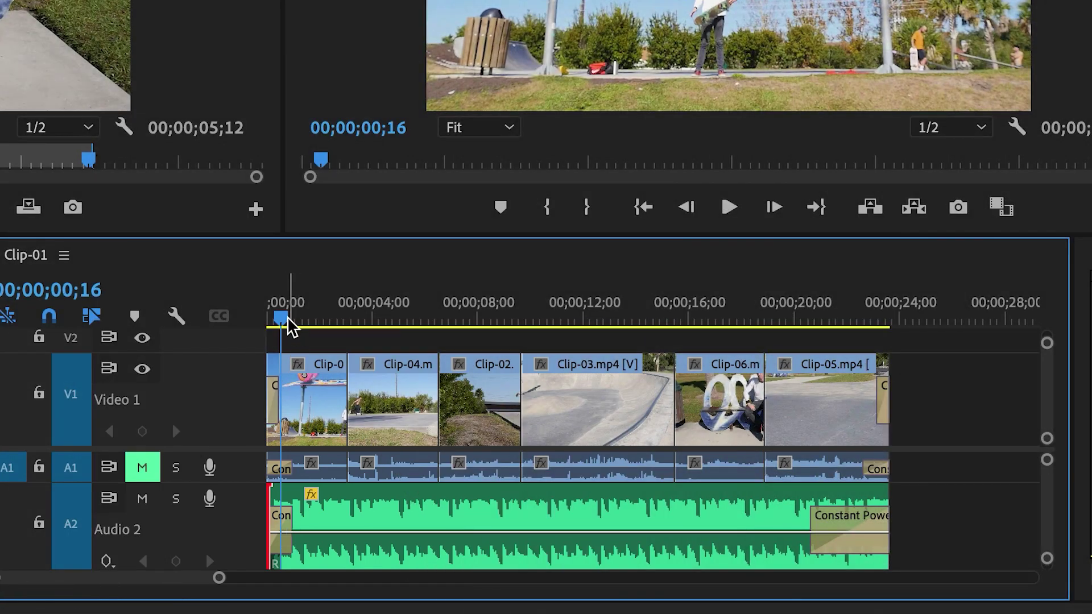
left_click_drag(291, 327, 264, 318)
key("space")
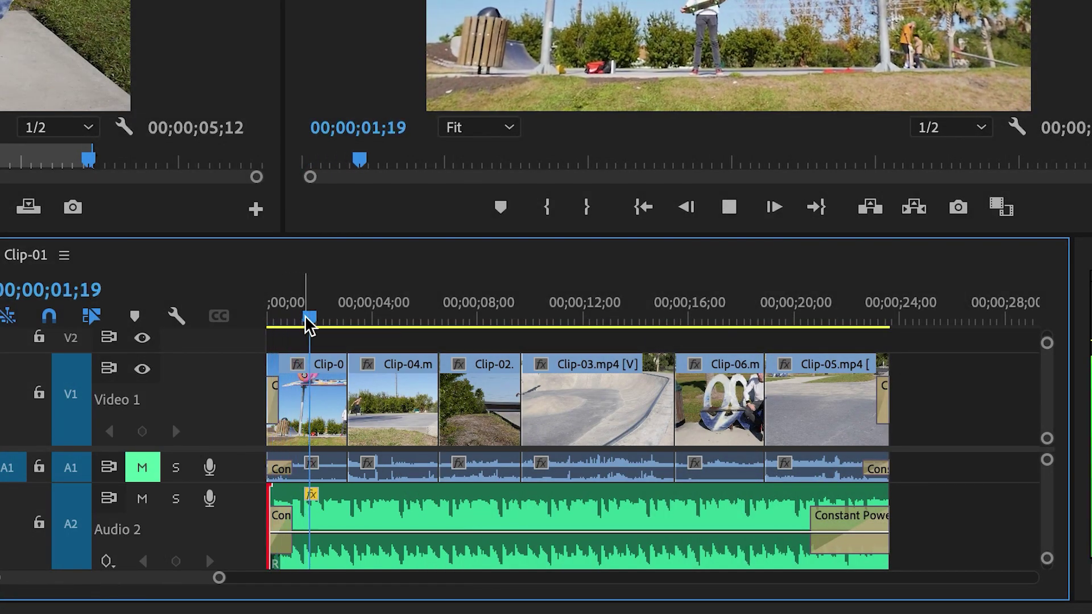
key("space")
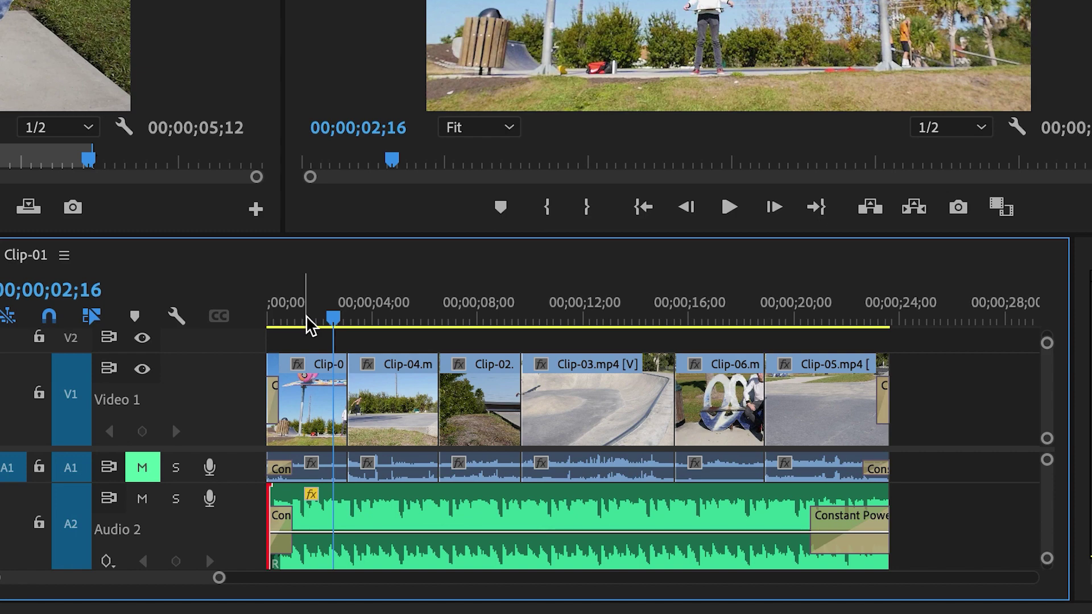
Inspect the edit options at the cut between Clip-04.mp4 and Clip-02.mp4, dismiss them, and play the sequence across that cut.
right_click(437, 398)
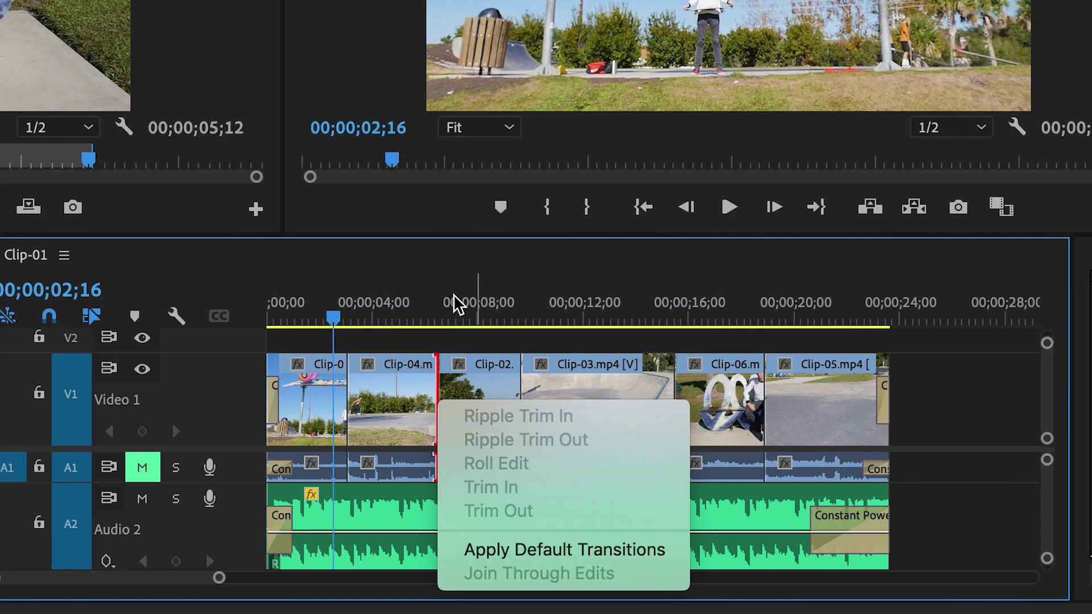
key("Escape")
left_click(481, 343)
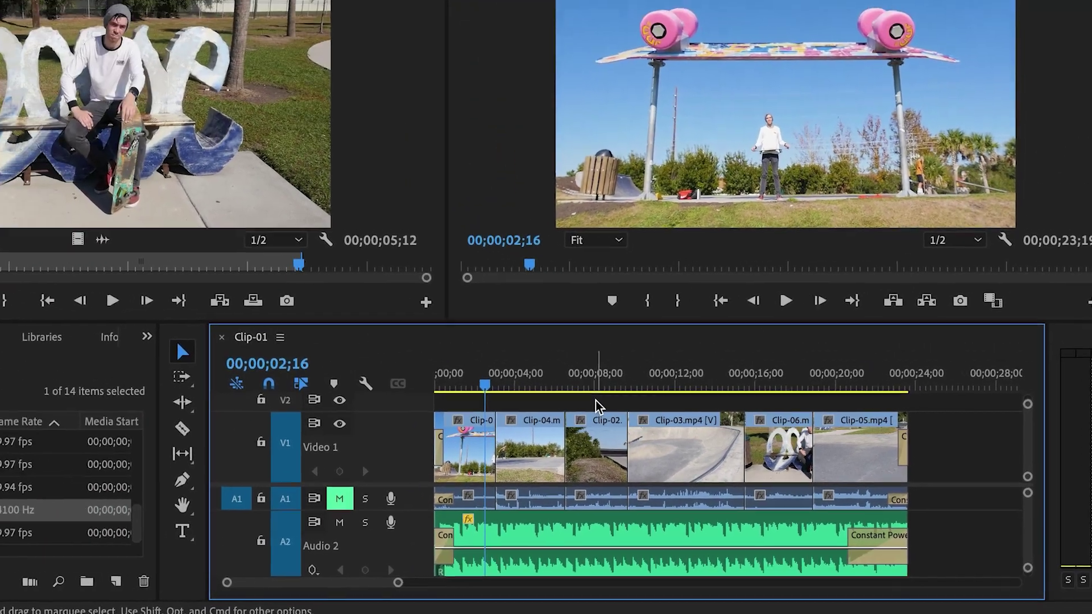
key("space")
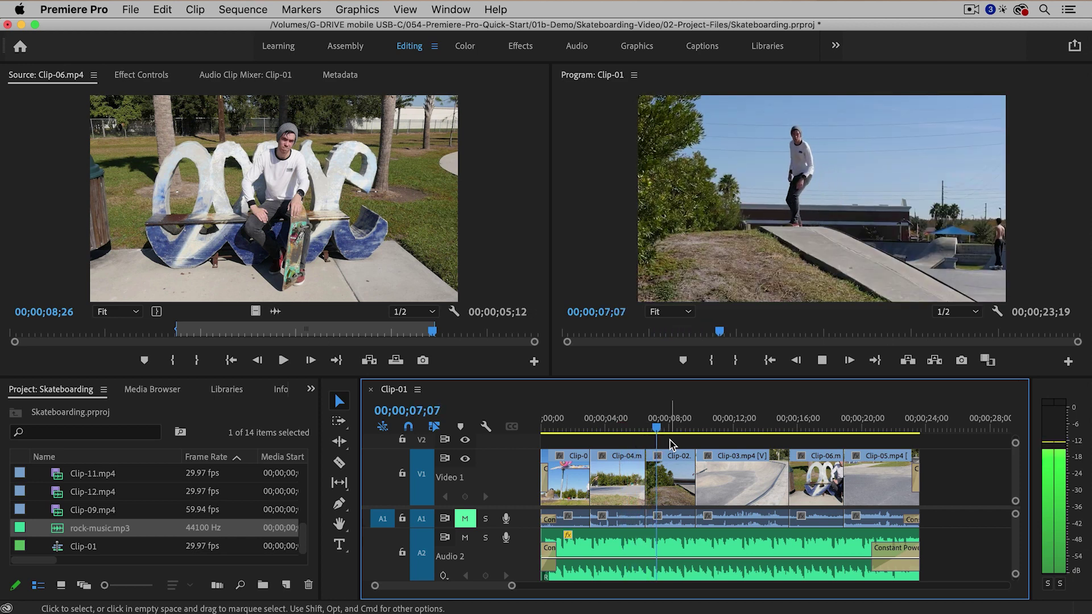
key("space")
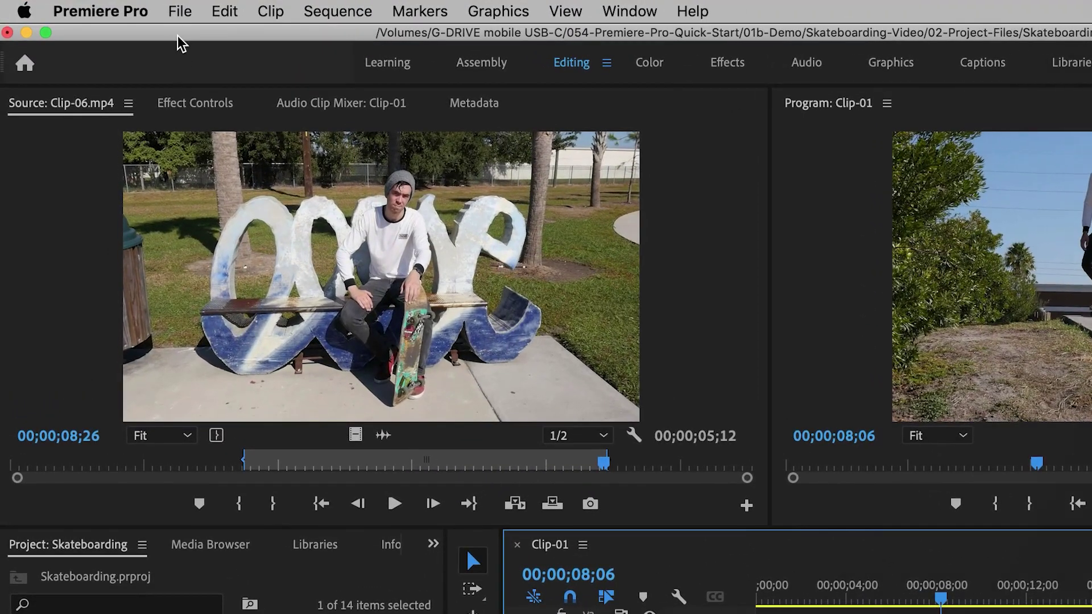
Open the media export settings for the sequence and choose the H.264 format with the Match Source - High bitrate preset.
left_click(135, 10)
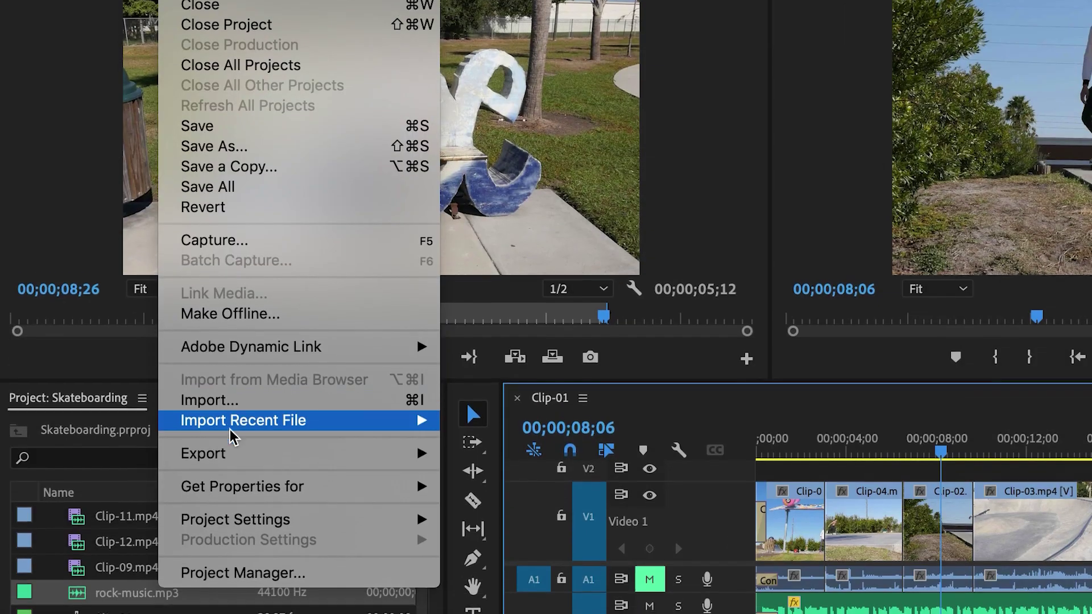
mouse_move(268, 604)
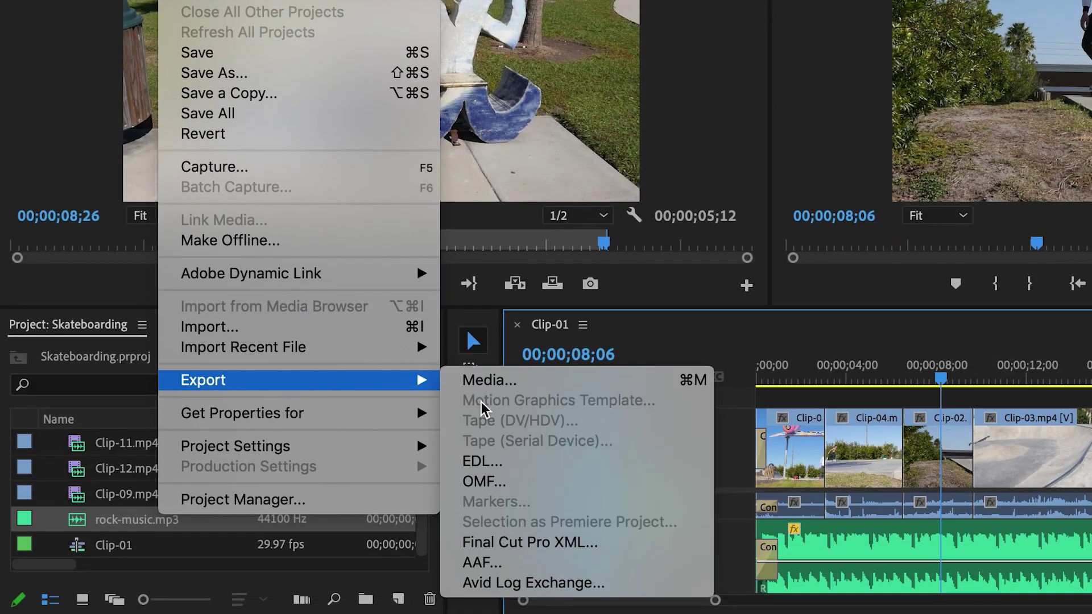
left_click(555, 380)
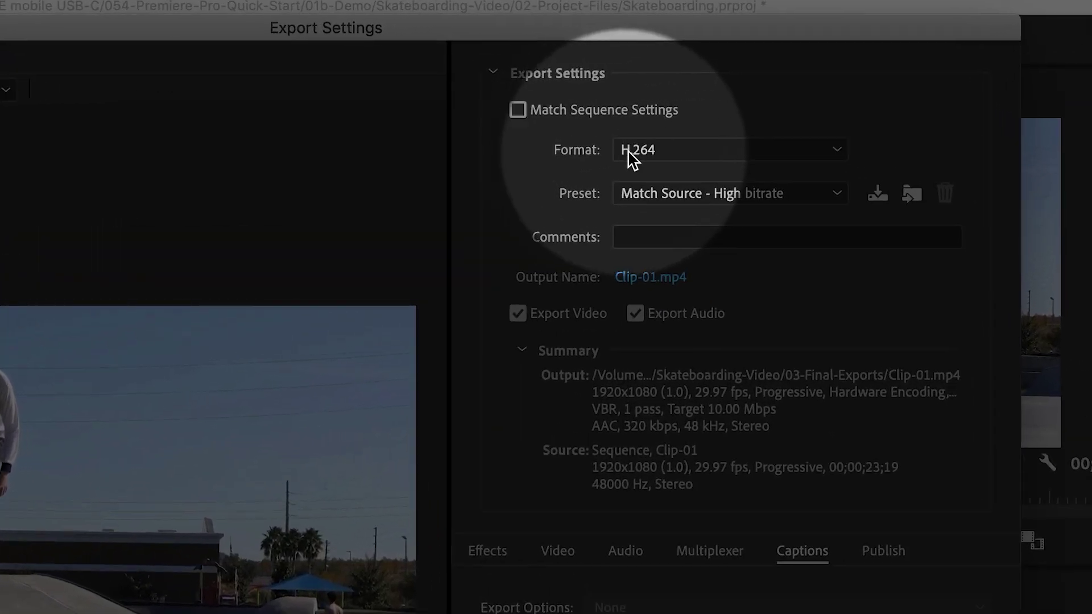
left_click(703, 131)
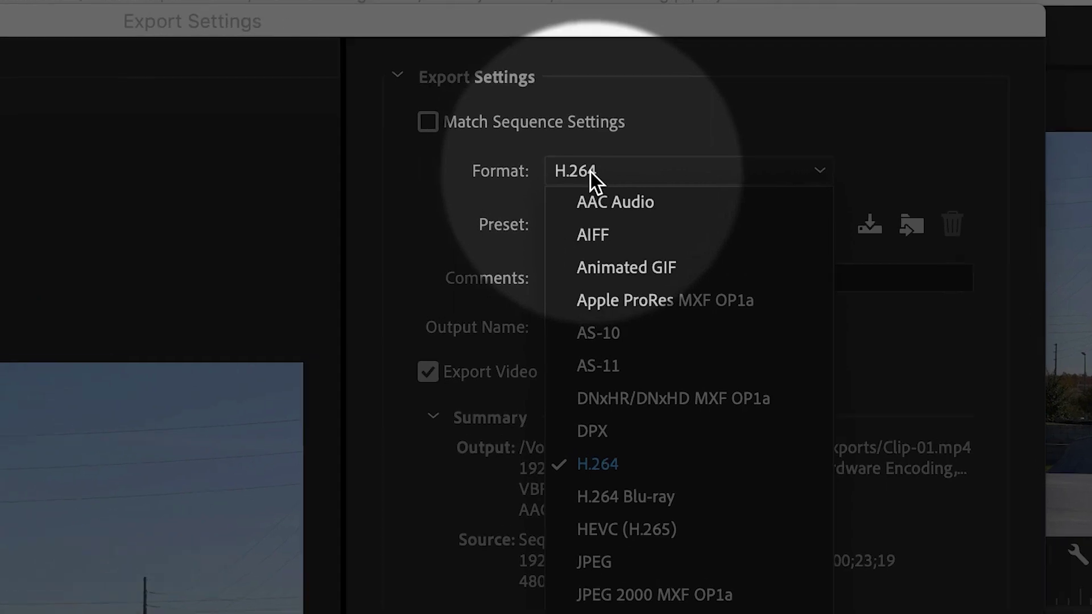
left_click(609, 458)
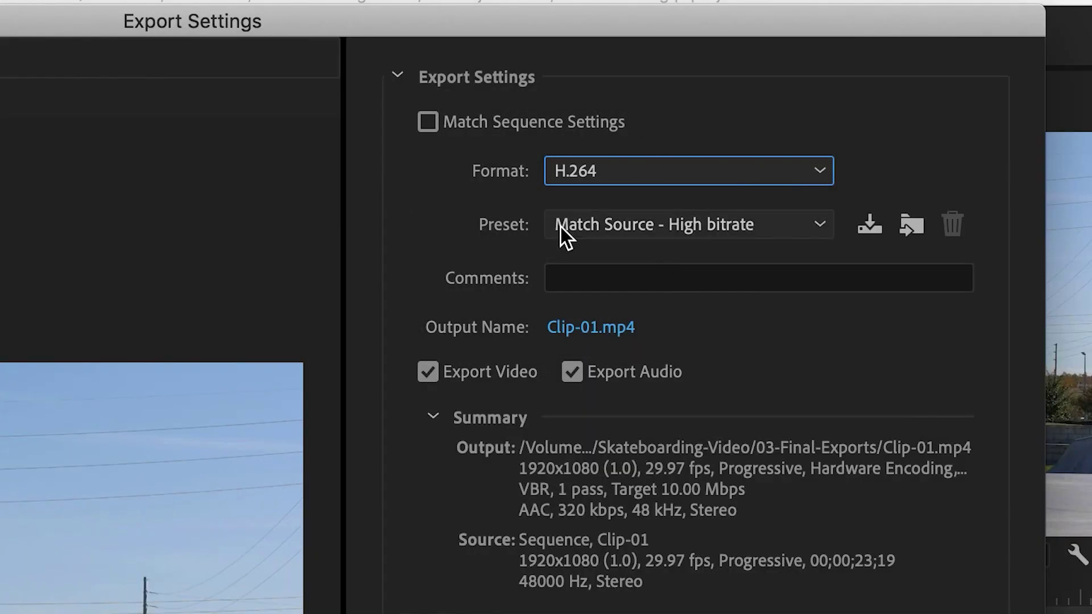
left_click(628, 225)
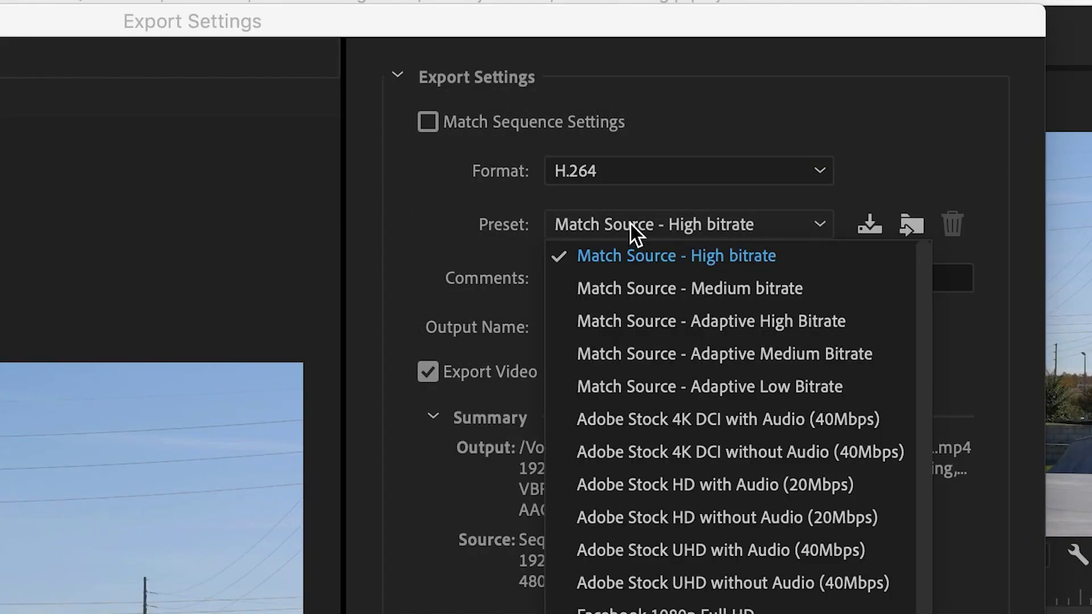
left_click(645, 258)
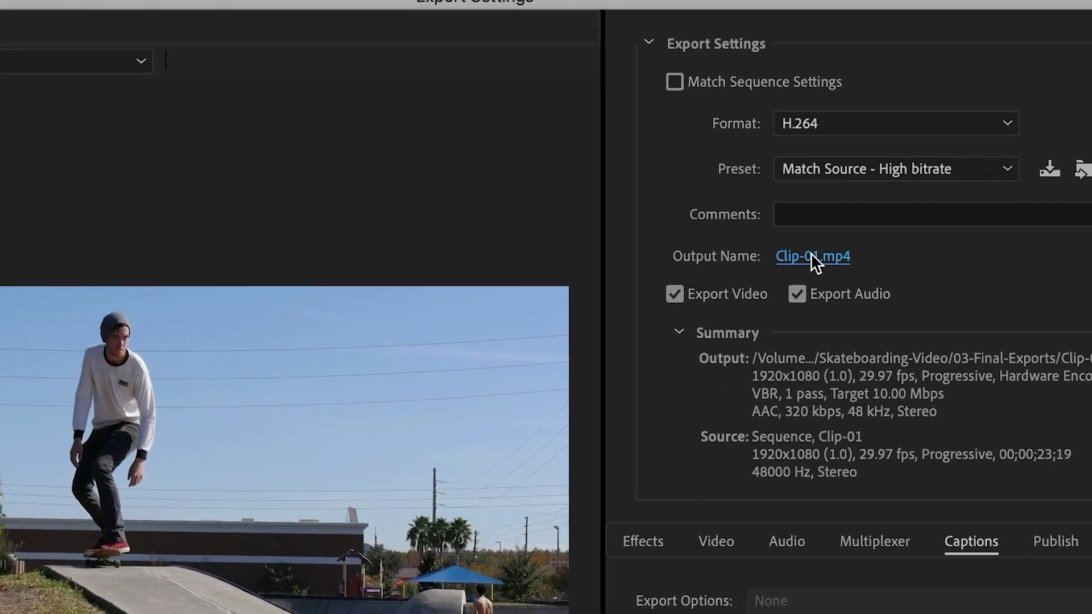
Name the output Skateboarding in the 03-Final-Exports folder and export the video.
left_click(589, 329)
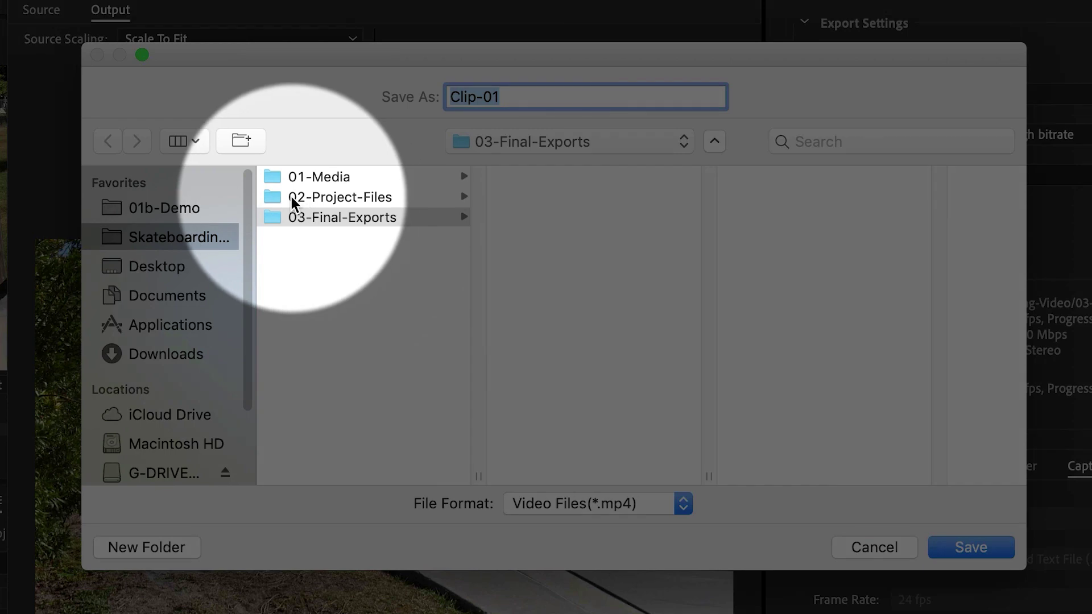
left_click(293, 217)
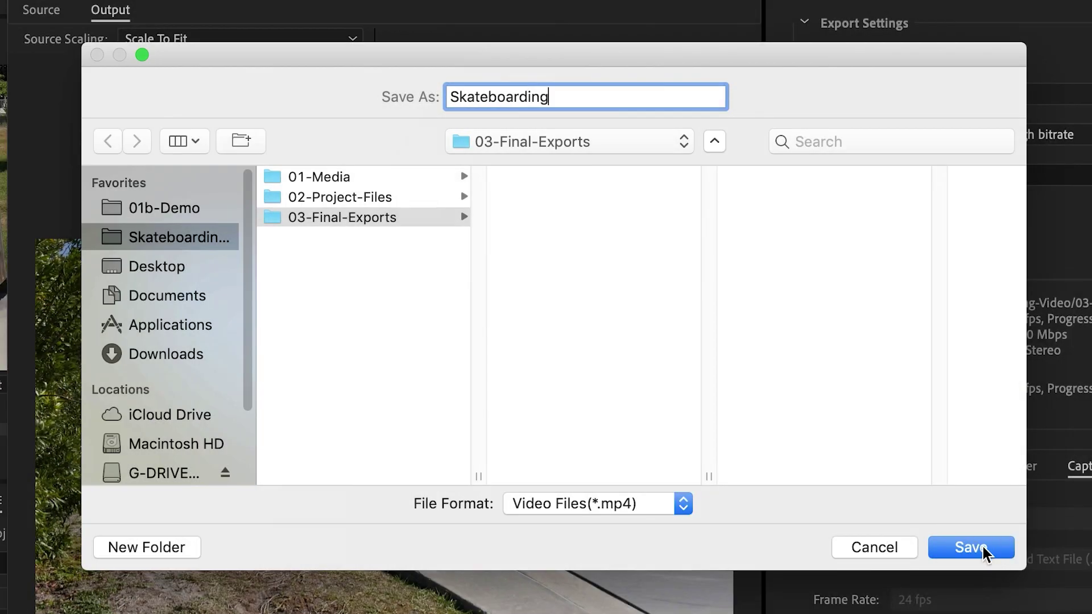
left_click(980, 549)
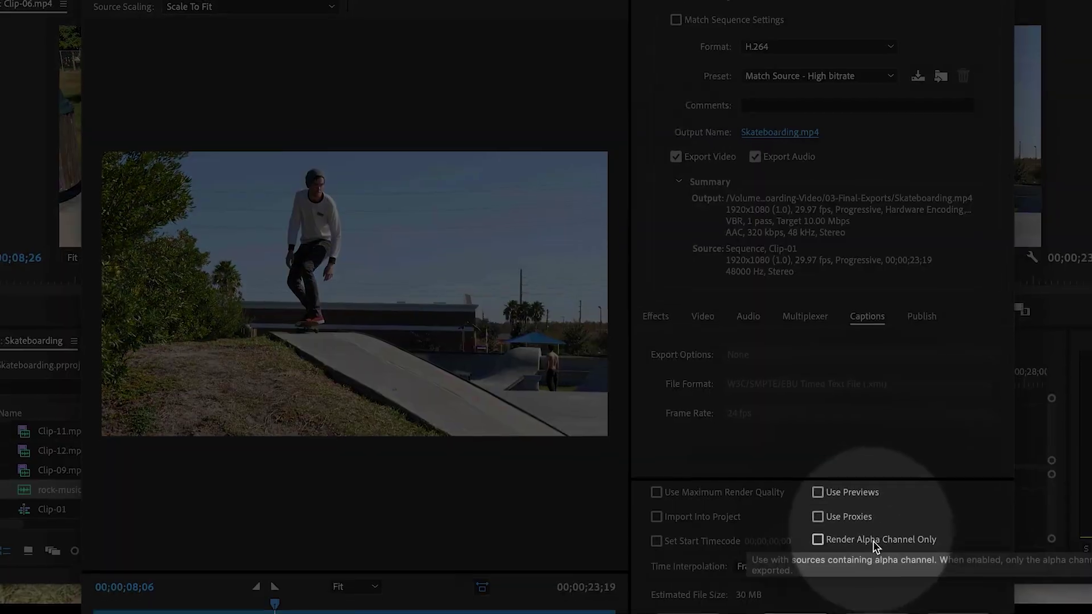
left_click(846, 596)
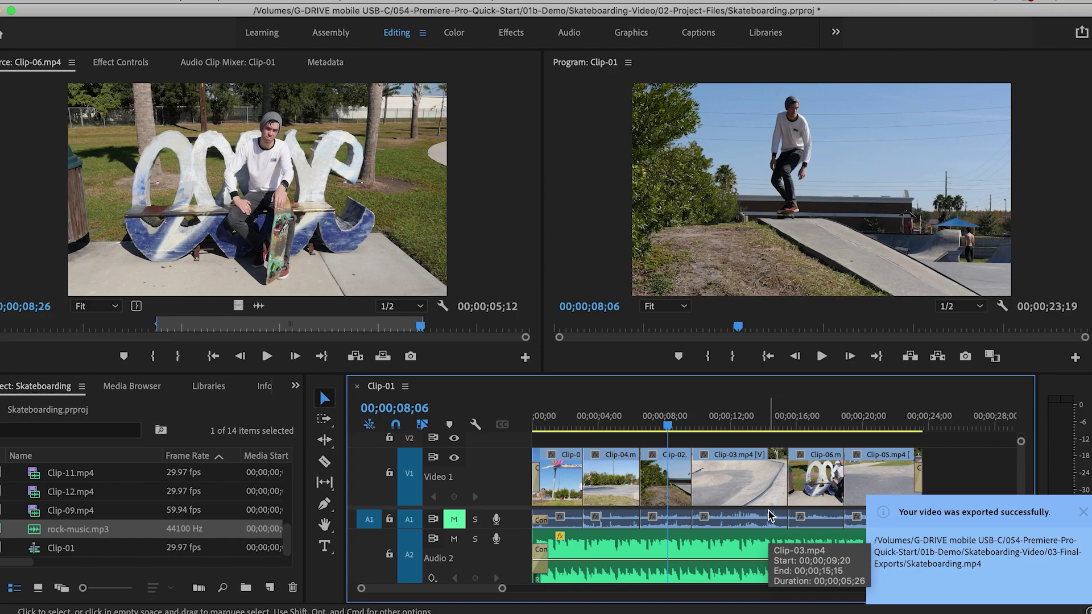
Switch to Finder, open Skateboarding.mp4 from the 03-Final-Exports folder, play part of it, and return to Finder.
key("super+Tab")
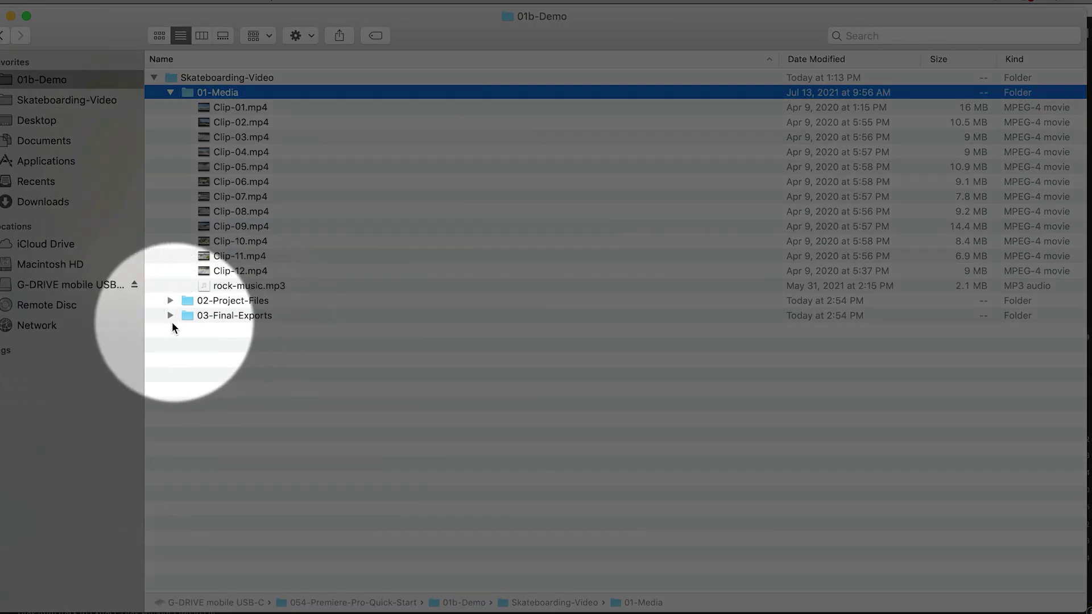
left_click(170, 316)
left_click(222, 333)
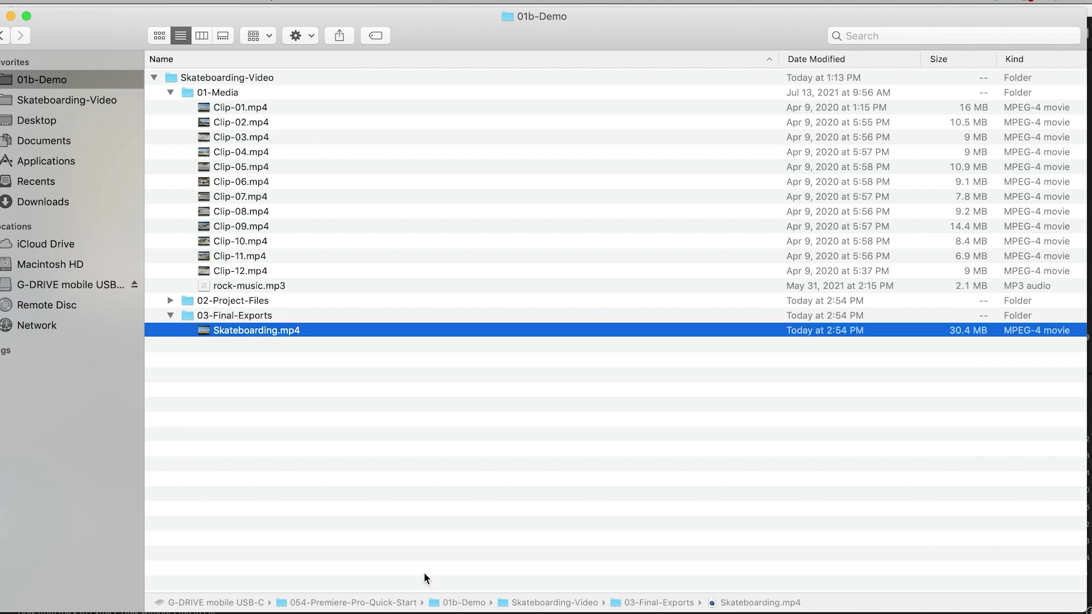
double_click(203, 330)
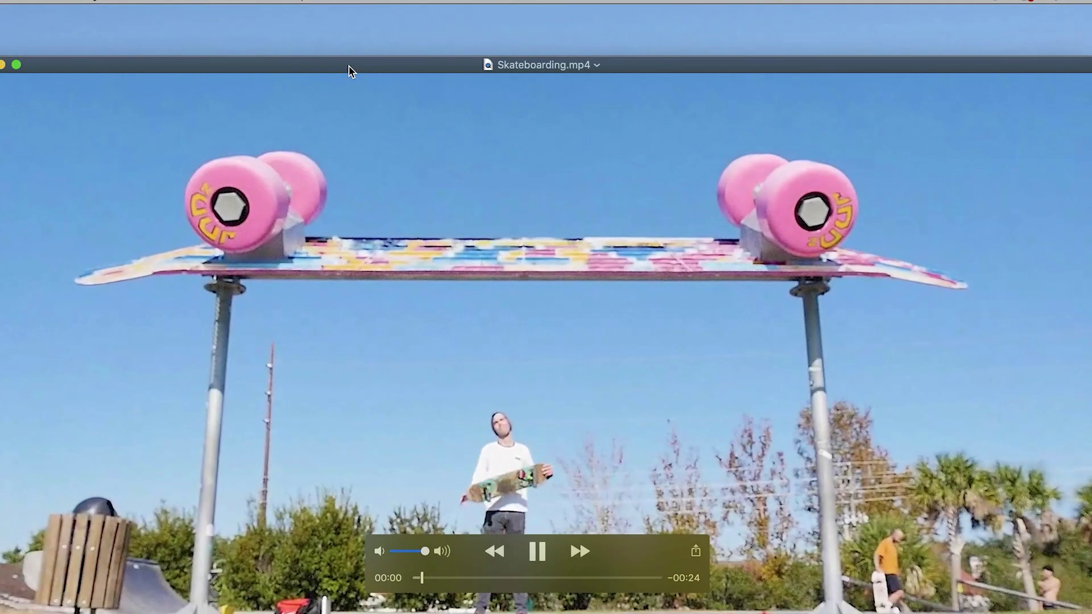
left_click_drag(349, 66, 350, 15)
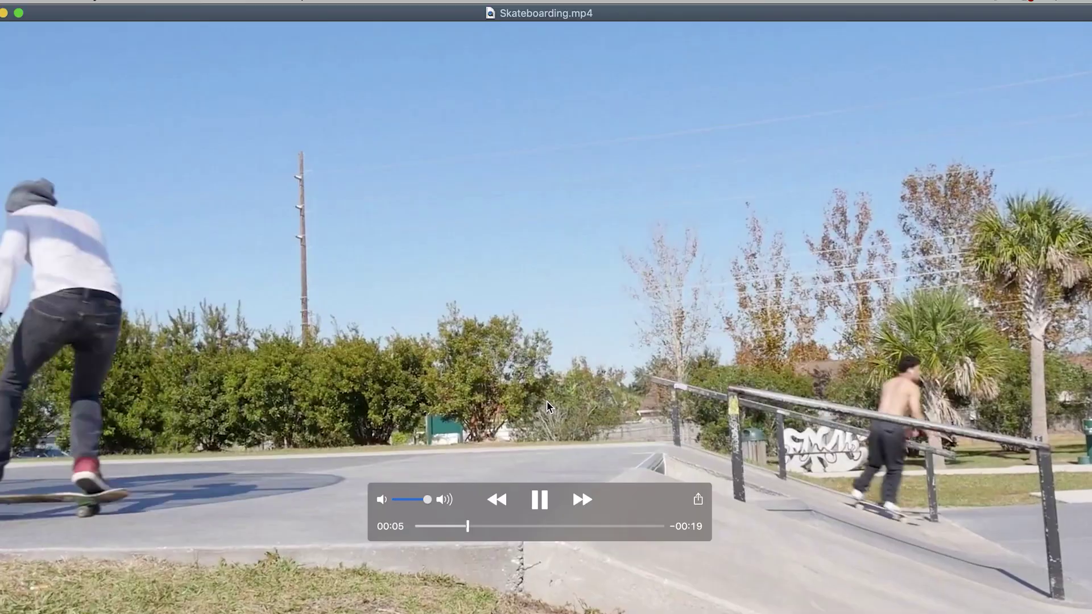
key("space")
key("super+Tab")
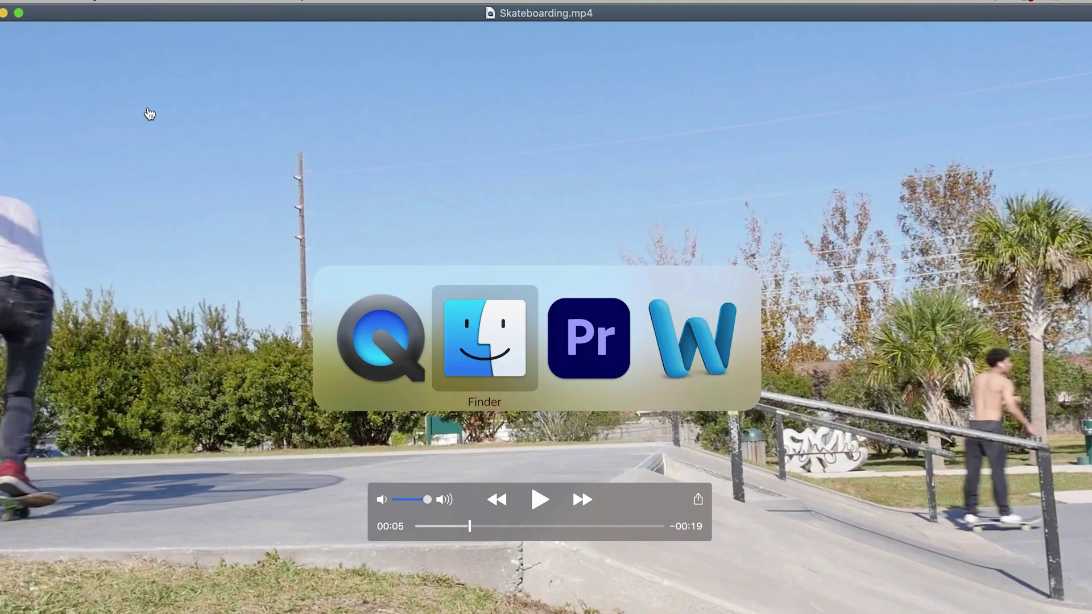